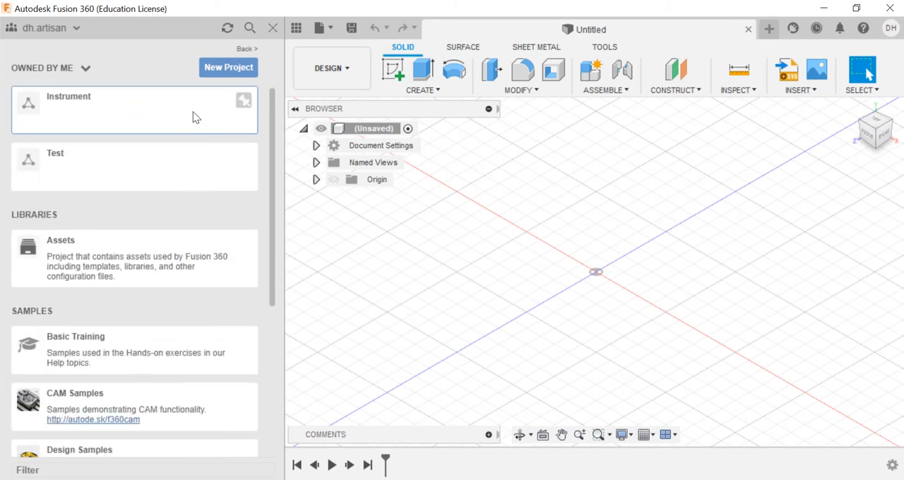
Step: Save the new design as Oud in the Instrument project and close the data panel
click(162, 116)
click(352, 29)
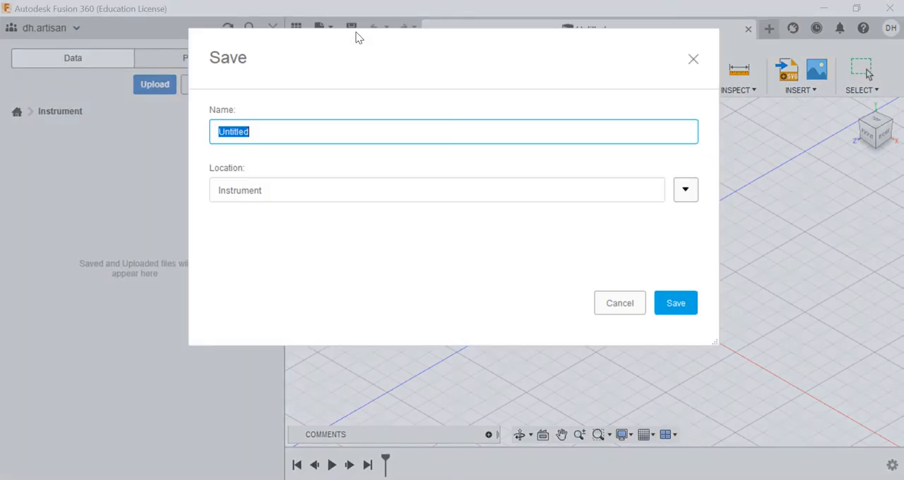
click(676, 304)
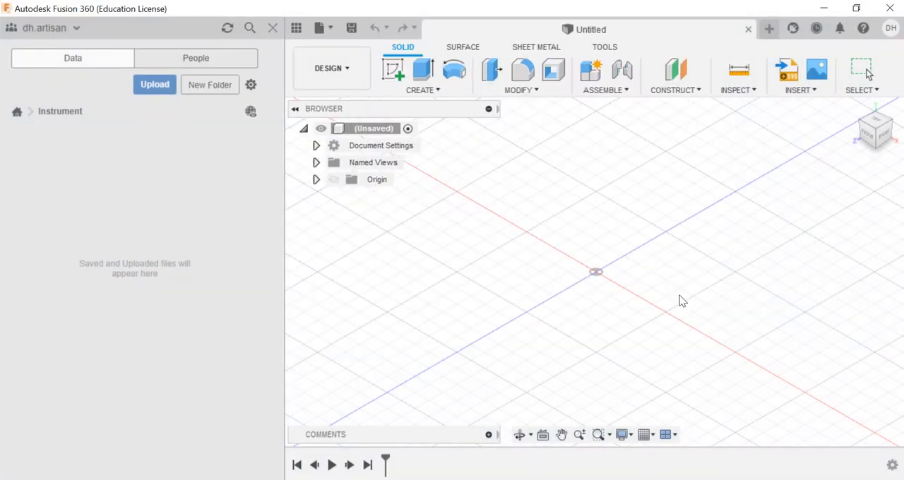
click(296, 30)
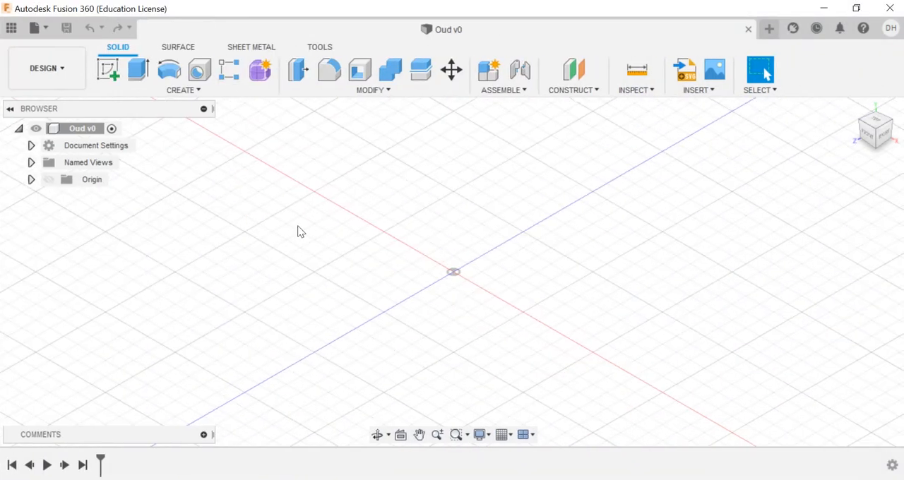
Step: Start a sketch on the front origin plane and draw a 65 mm vertical line up from the origin
click(111, 67)
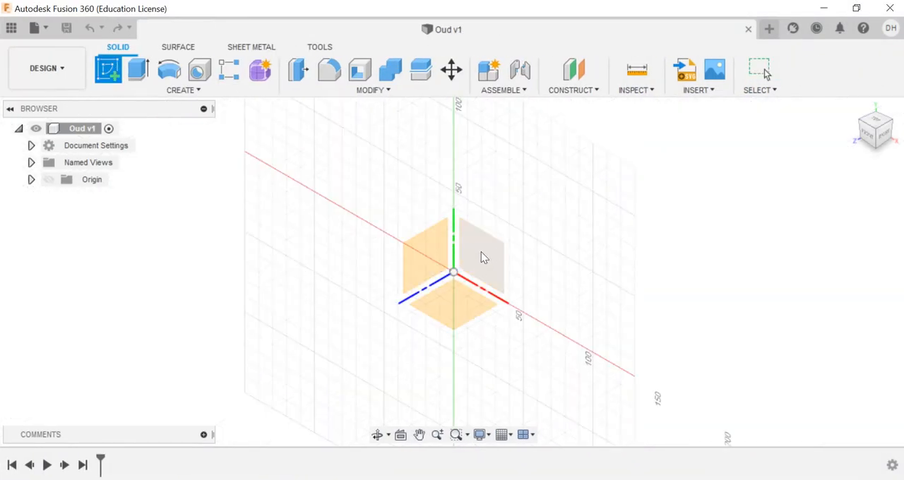
click(481, 251)
click(110, 72)
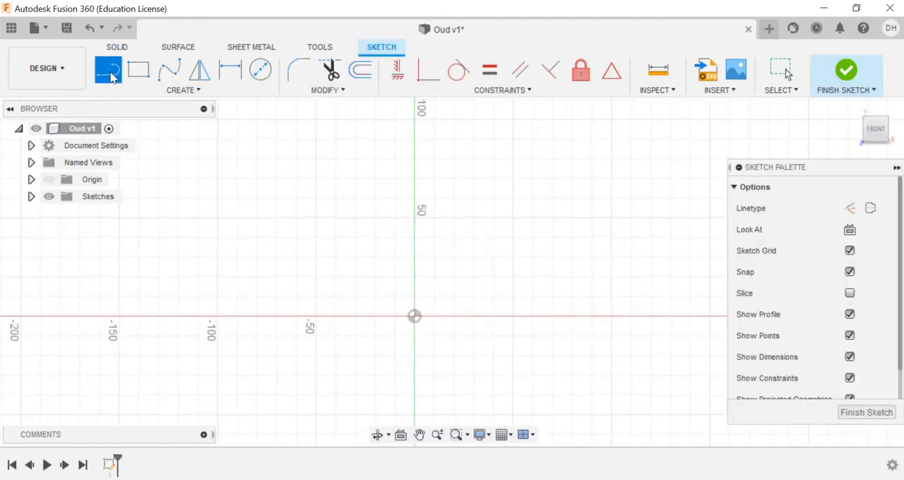
click(416, 316)
text(65)
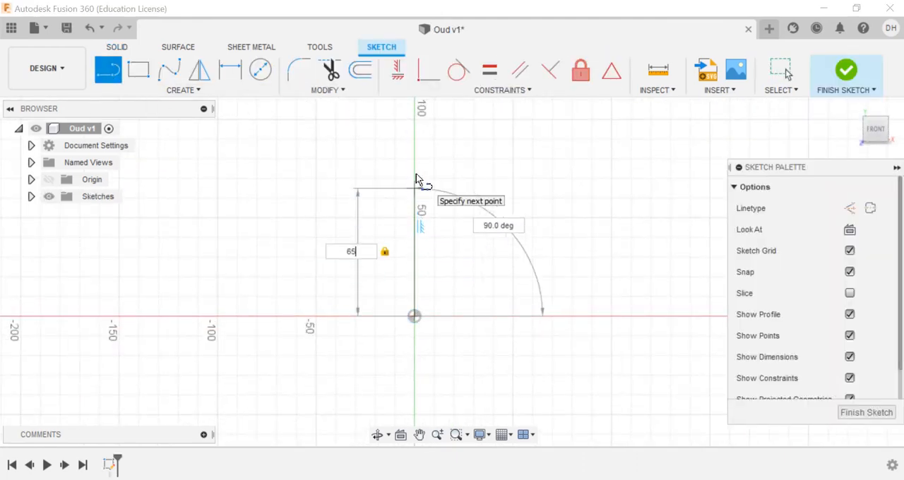
key(Return)
key(Escape)
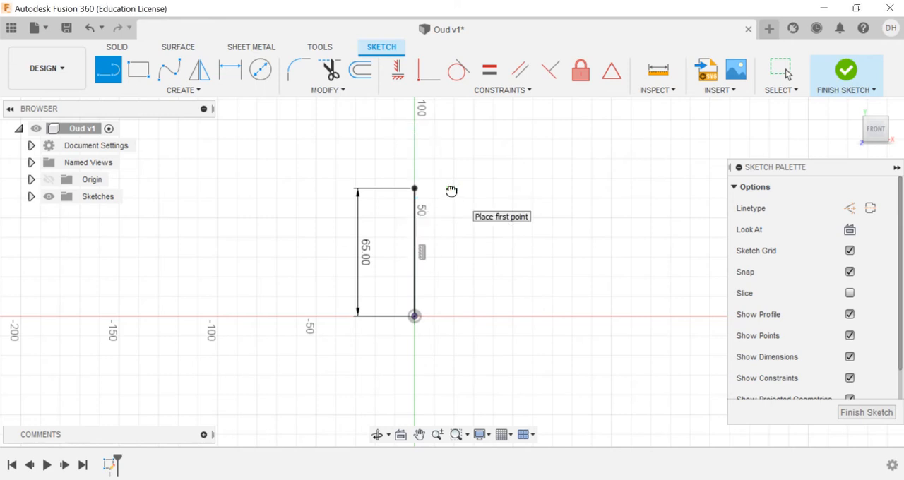
Step: Draw a horizontal base line about 10 mm long from the origin along the positive X axis
click(415, 315)
click(435, 316)
click(435, 350)
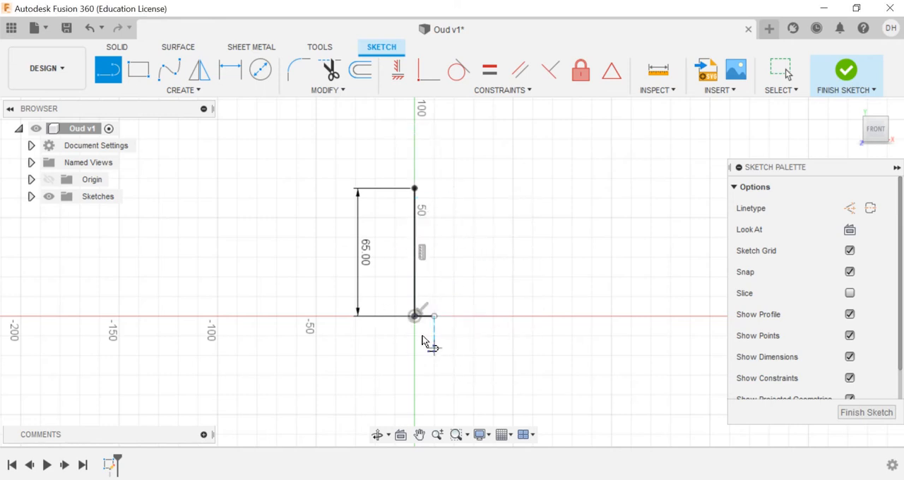
Step: Draw a conic curve bulging outward between the vertical line's upper end and the base line's outer end, with rho about 0.44
click(180, 90)
click(173, 233)
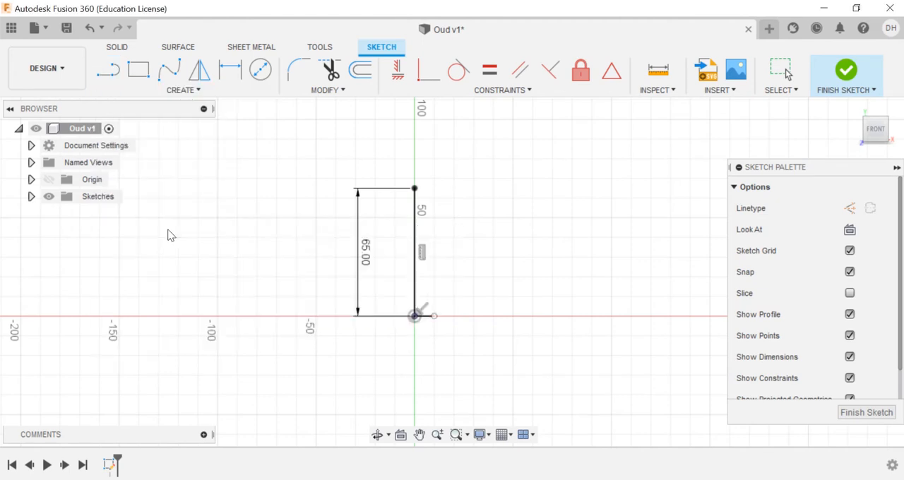
click(414, 188)
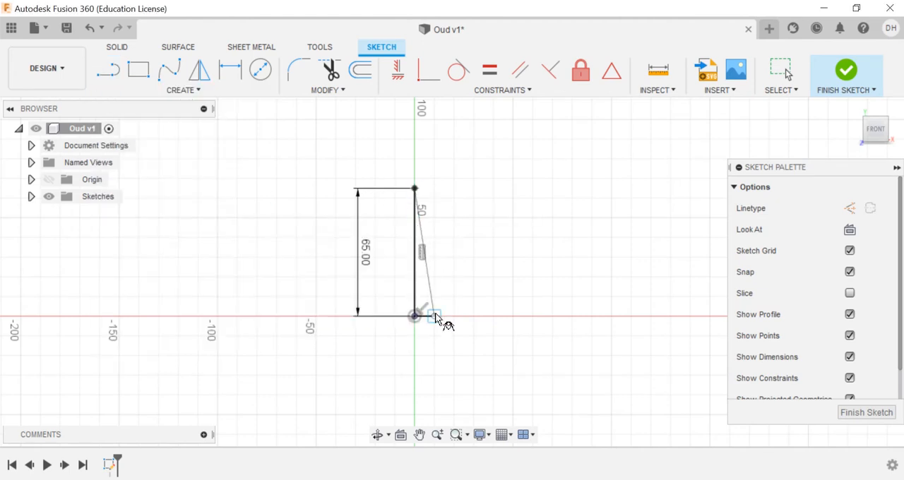
click(514, 277)
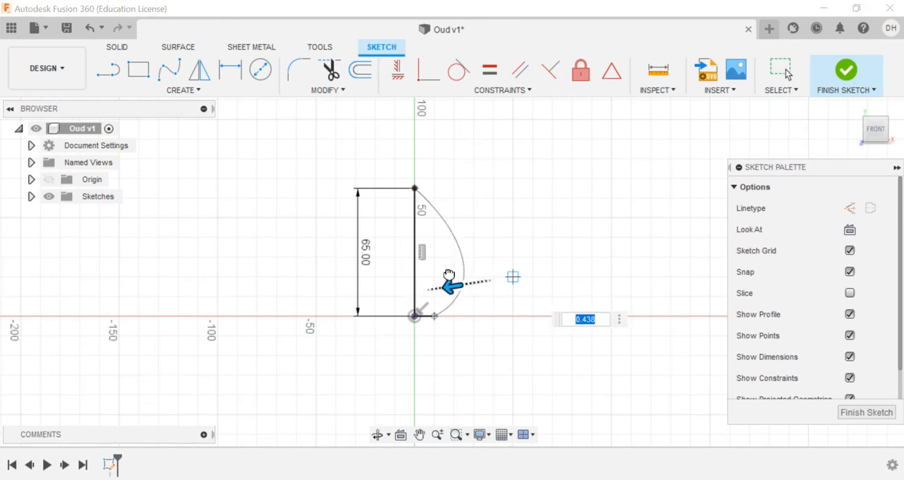
click(449, 275)
Step: Draw a horizontal line about 5.2 mm long from the vertical line to the curve, just below the profile's tip
scroll(484, 163, up, 4)
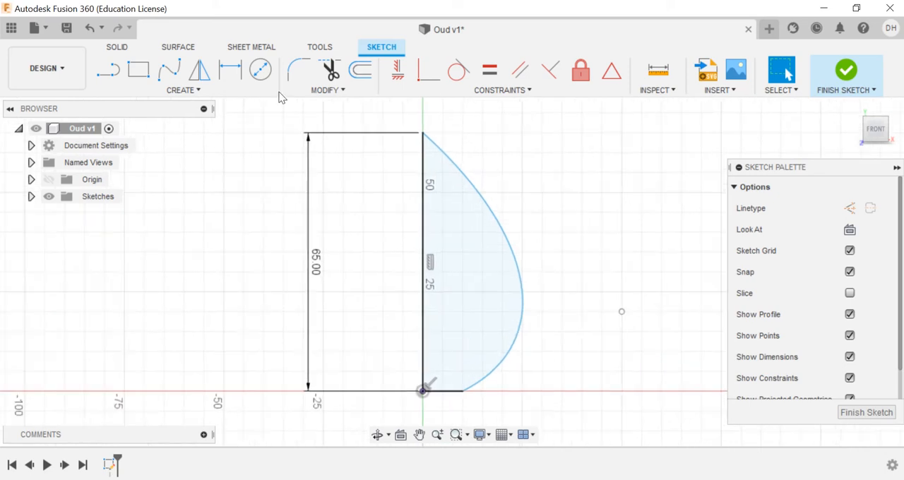
click(182, 90)
click(141, 108)
click(422, 154)
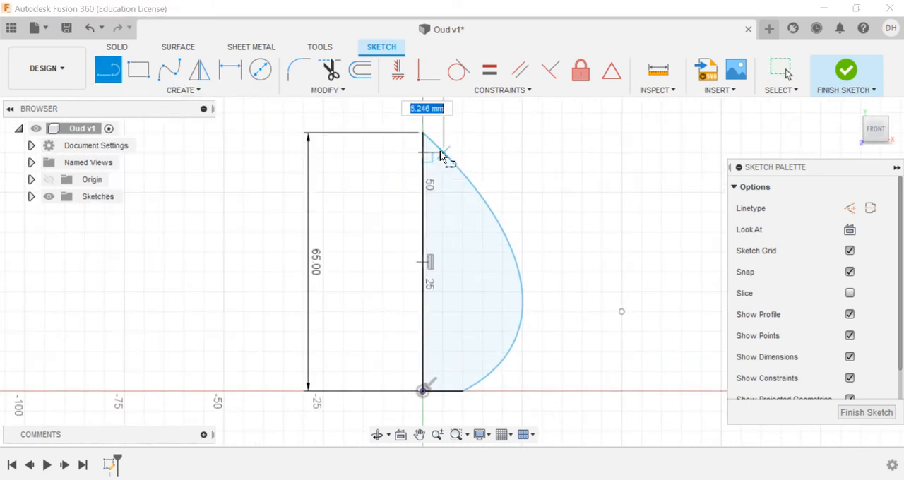
click(441, 152)
Step: Dimension the short horizontal line 5 mm below the profile's tip and finish the sketch
click(181, 90)
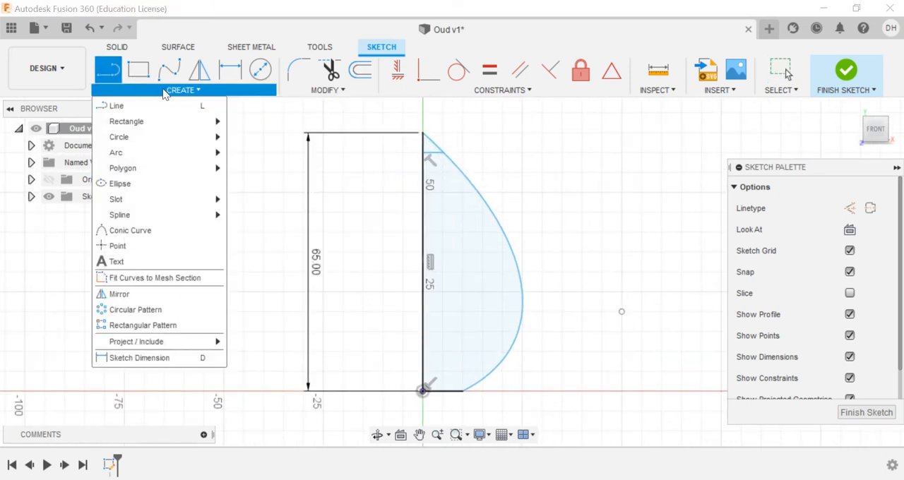
click(173, 357)
click(421, 136)
click(373, 182)
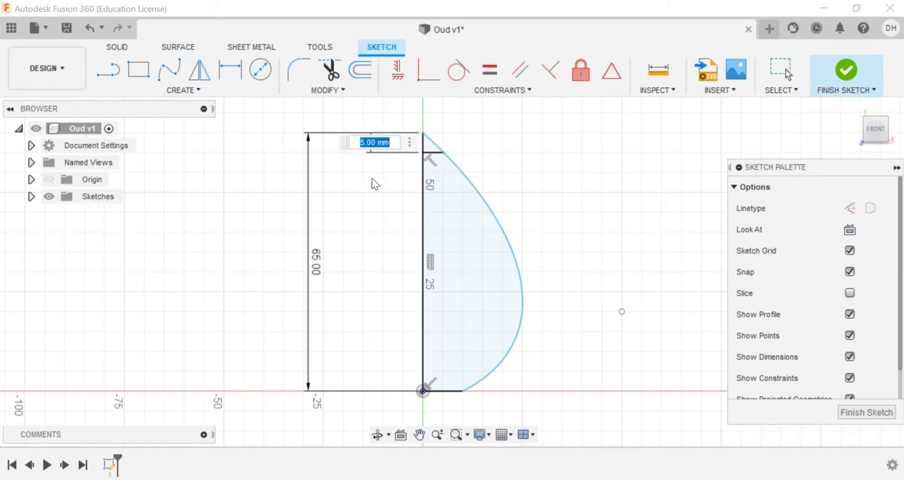
key(Return)
click(847, 71)
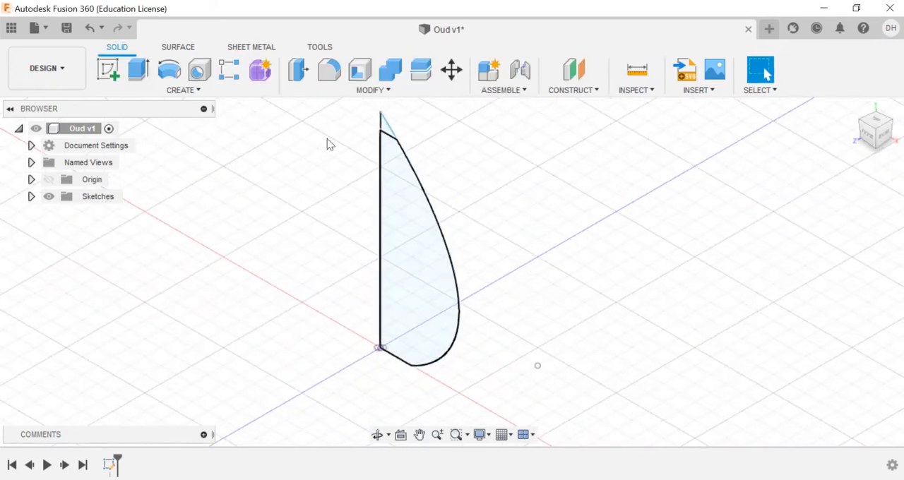
Step: Revolve the large profile region 360 degrees around the vertical sketch line as a new body
click(173, 90)
click(142, 92)
click(394, 264)
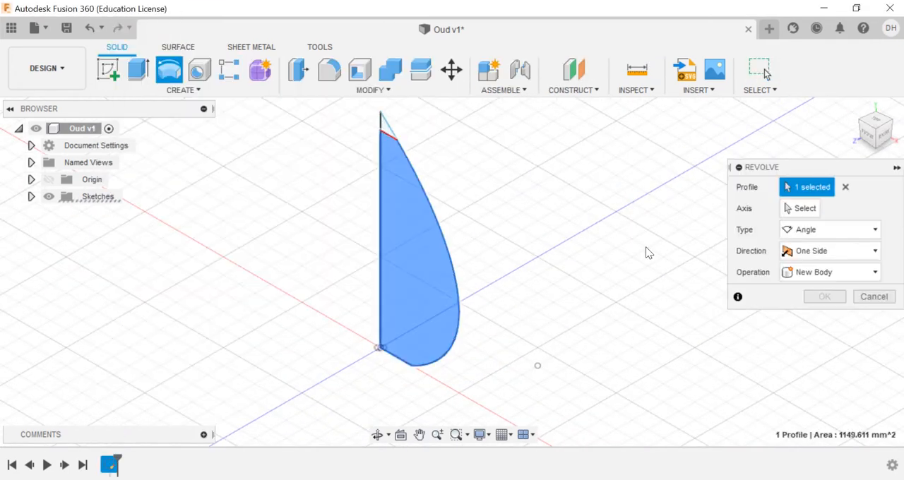
click(801, 208)
click(380, 214)
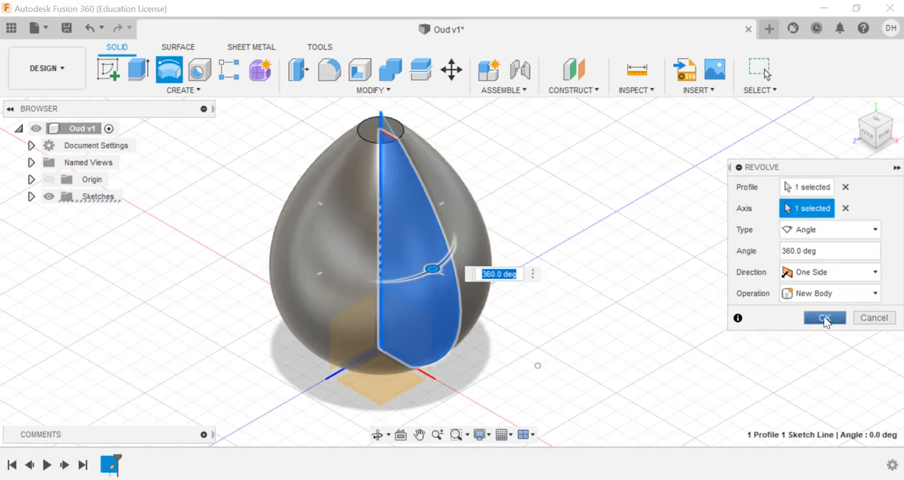
click(825, 318)
Step: Split the revolved body with the front origin plane and hide the front half
click(421, 73)
click(419, 190)
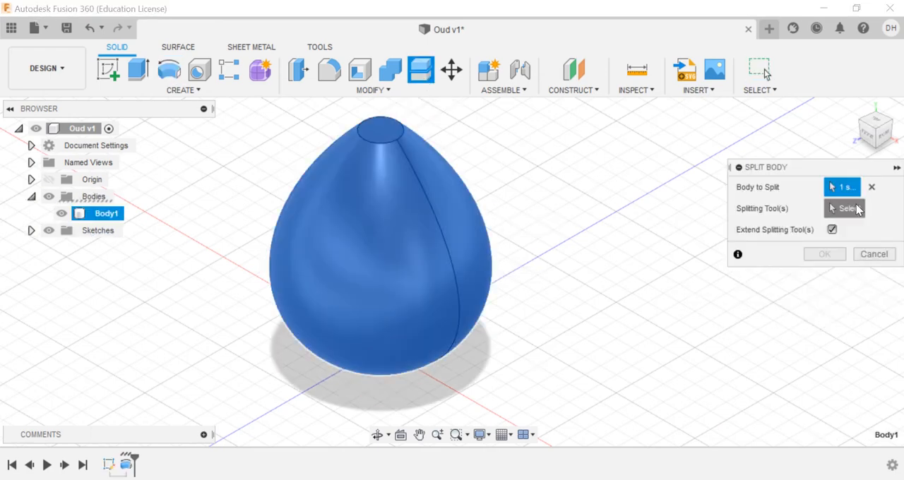
scroll(448, 347, down, 3)
click(460, 352)
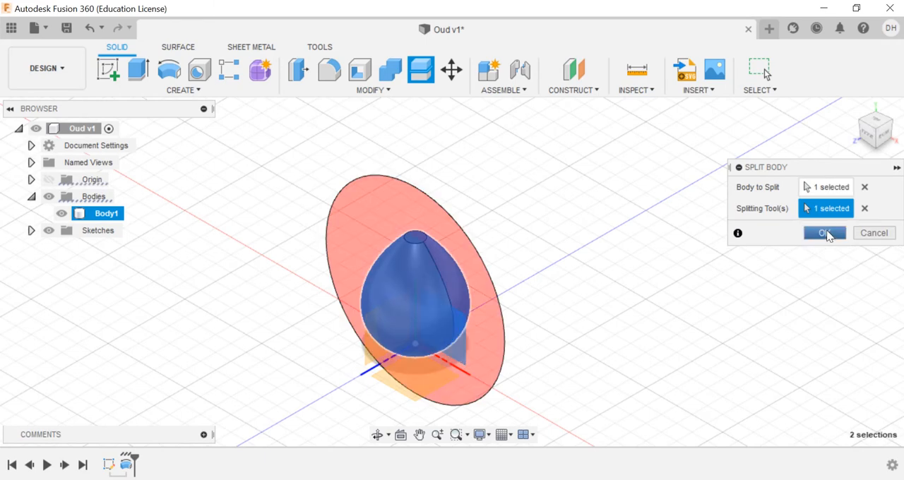
click(825, 233)
click(62, 230)
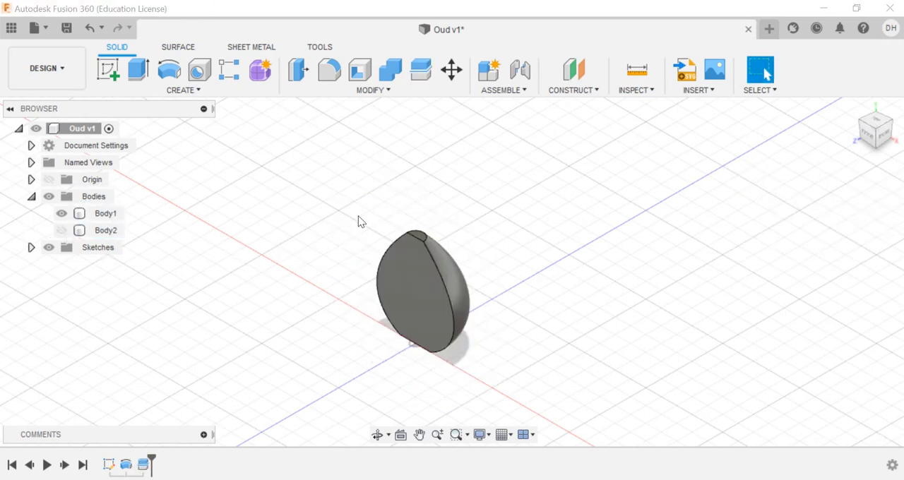
Step: Create an offset construction plane 40 mm above the flat top face of the remaining half body
click(552, 95)
click(565, 117)
scroll(419, 223, up, 4)
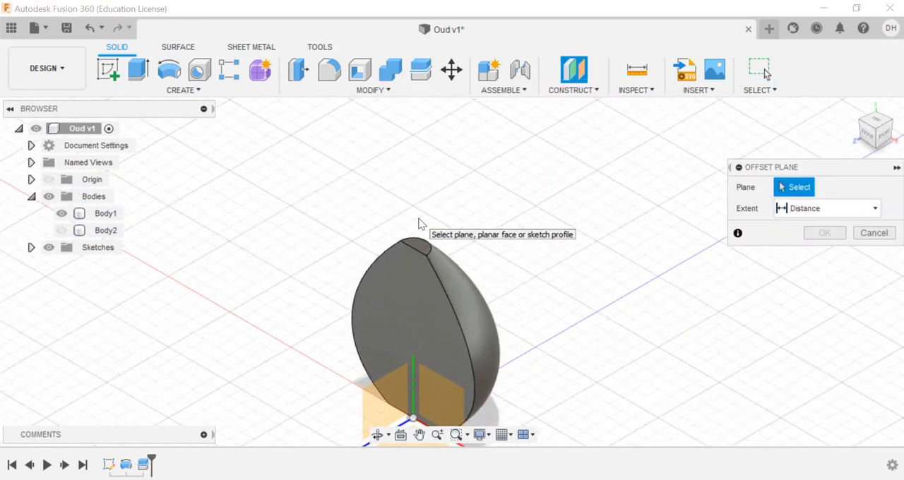
click(421, 264)
text(40)
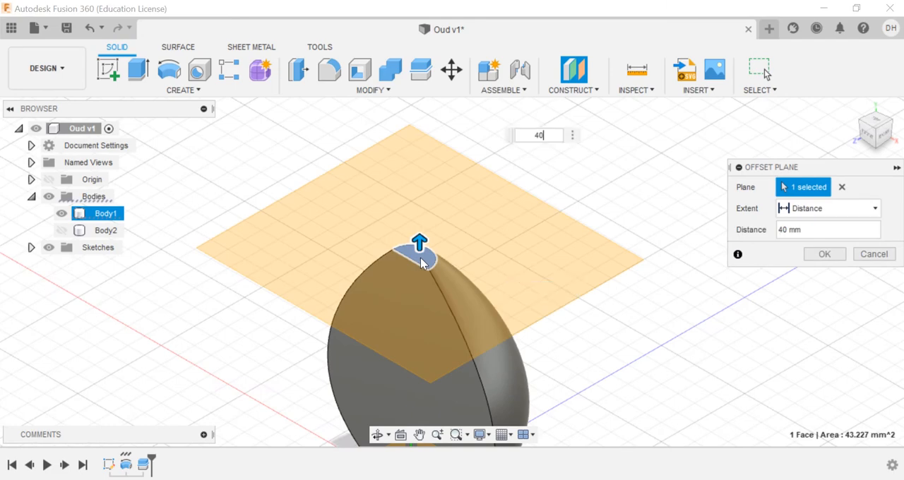
click(824, 254)
Step: Start a sketch on the offset plane and project the arc edge of the body's top face into it
scroll(559, 157, down, 3)
click(561, 157)
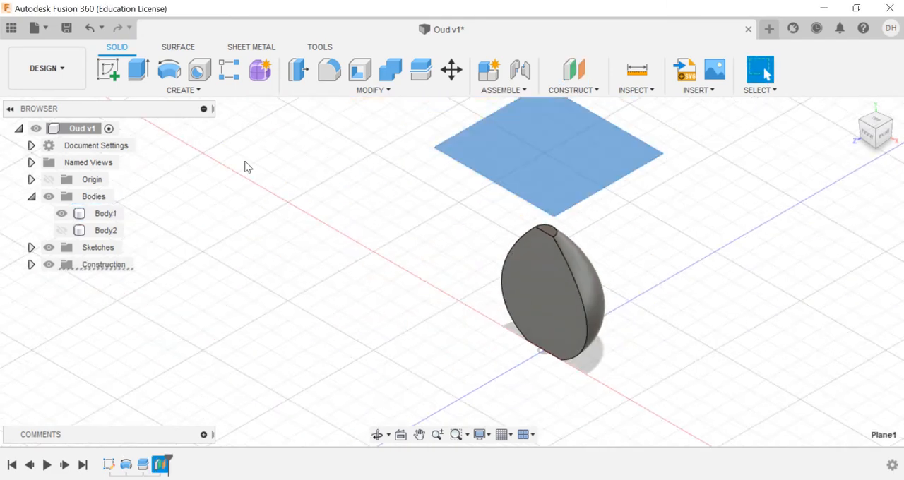
click(108, 69)
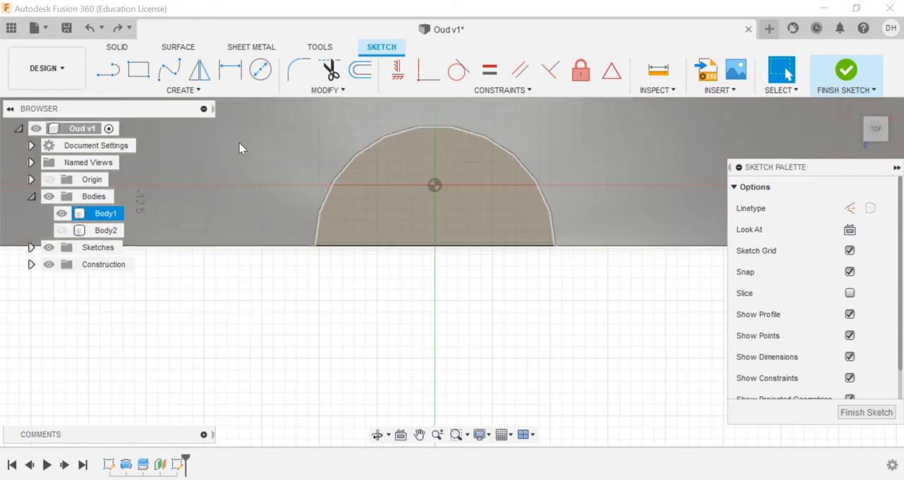
click(183, 89)
mouse_move(202, 345)
click(250, 345)
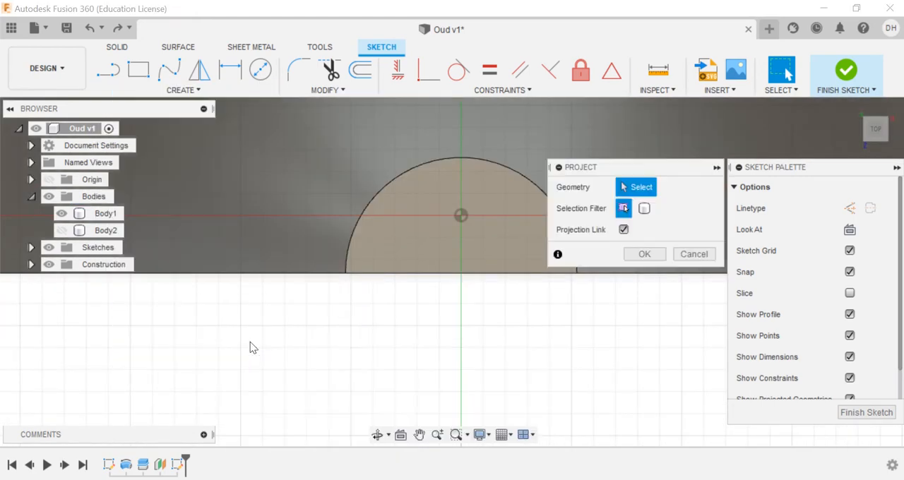
click(438, 162)
click(642, 255)
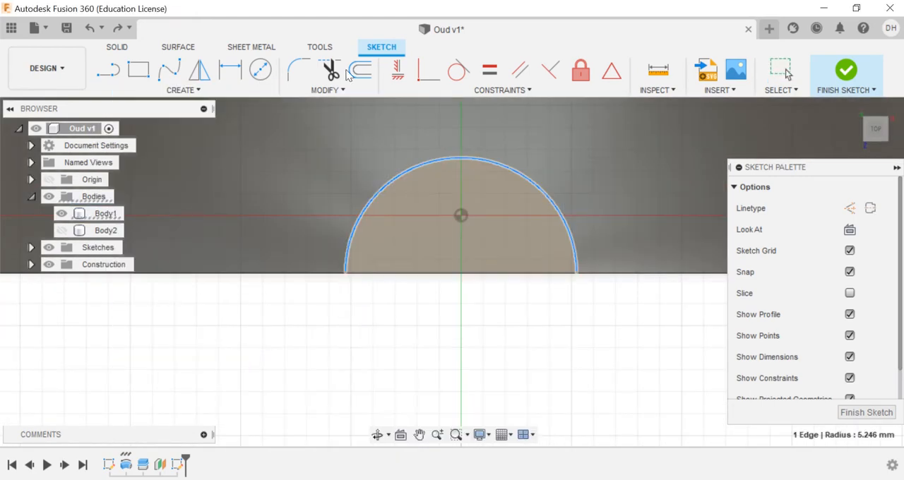
Step: Offset the projected arc inward by 1 mm
key(o)
click(447, 161)
drag(445, 139, 461, 173)
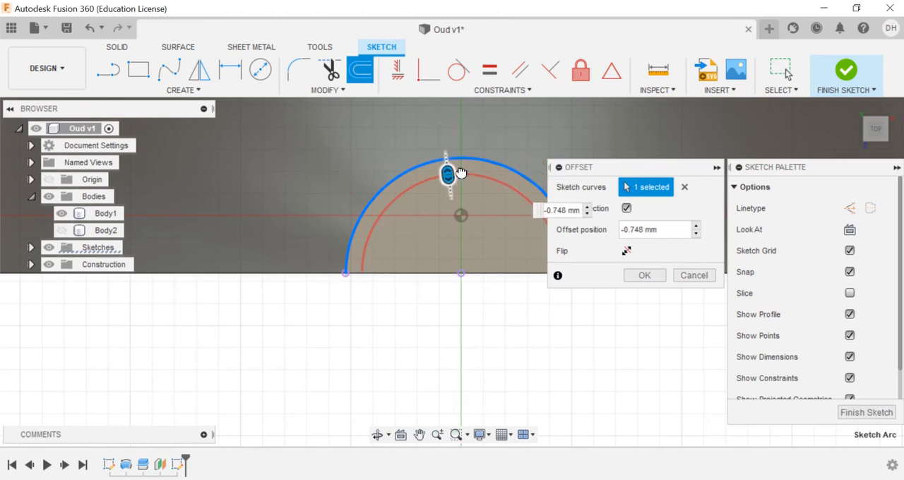
text(-1)
key(Return)
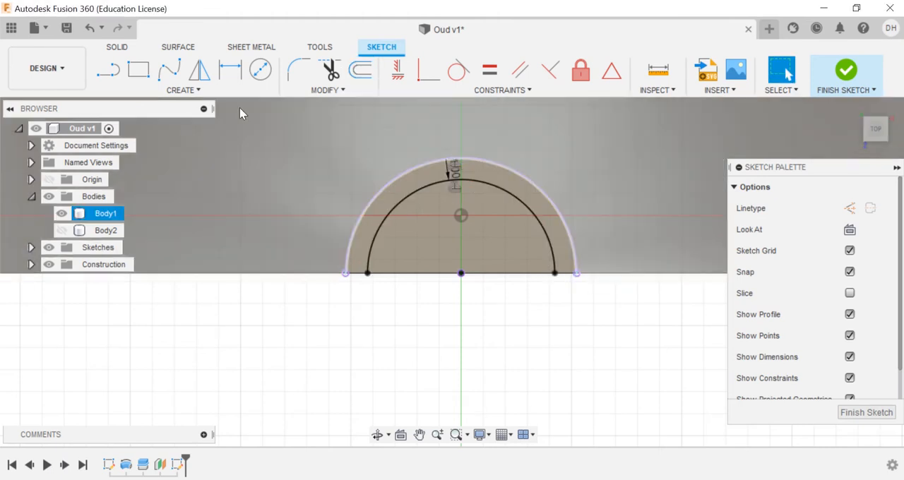
Step: Draw a rectangle about 8.492 mm wide and 1 mm high on the straight edge, spanning the inner arc's endpoints
click(141, 72)
click(367, 274)
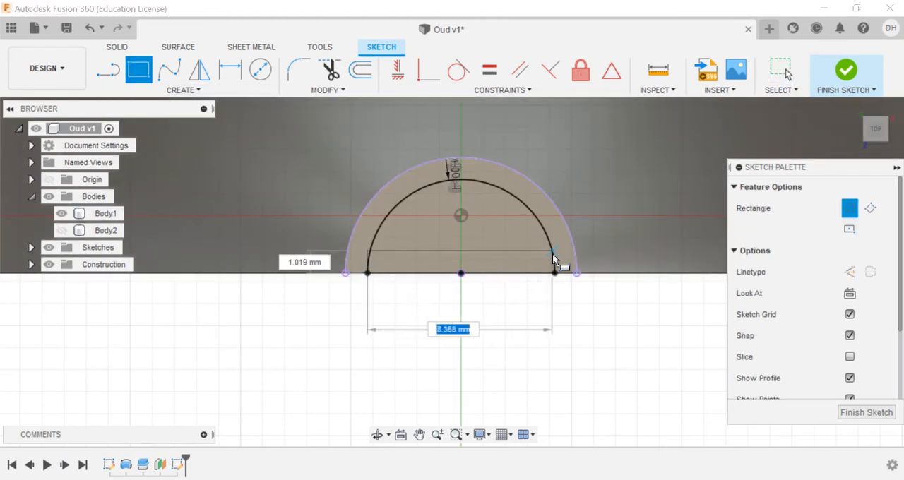
scroll(556, 275, up, 3)
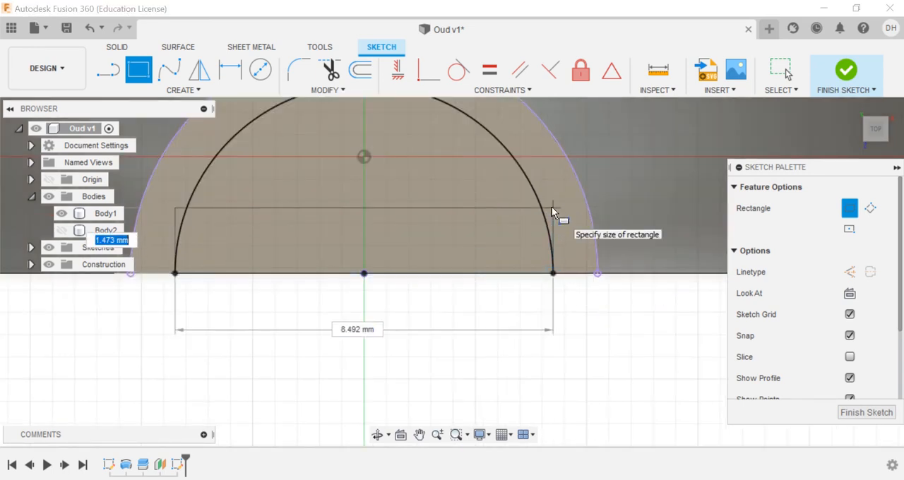
text(1)
key(Return)
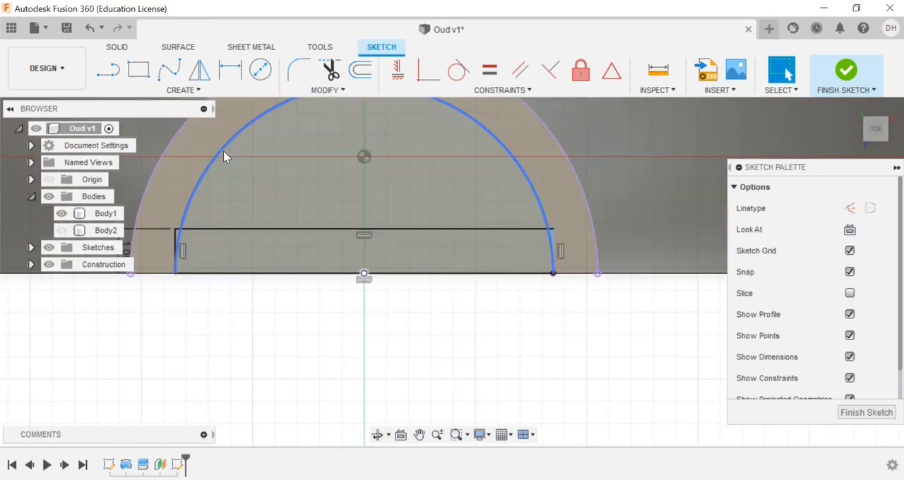
Step: Remove the inner offset arc, trim its leftover pieces at both ends of the rectangle, and finish the sketch
click(223, 150)
click(334, 70)
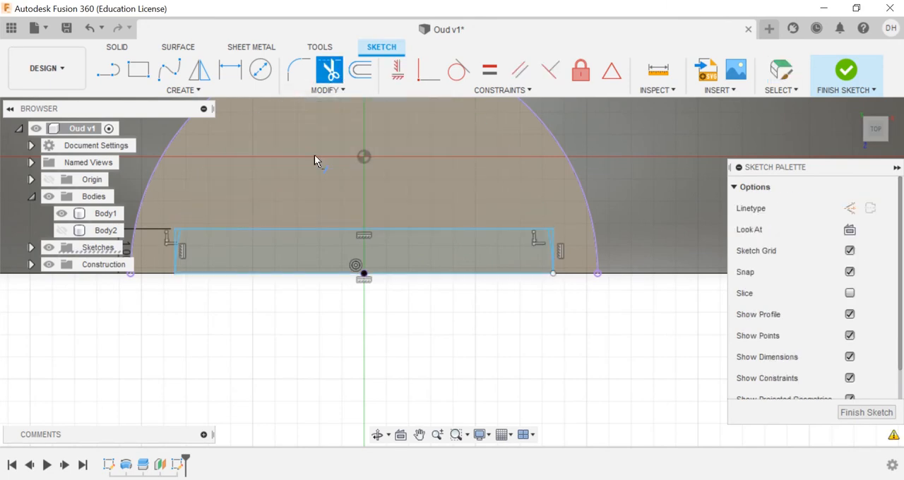
click(180, 236)
click(546, 242)
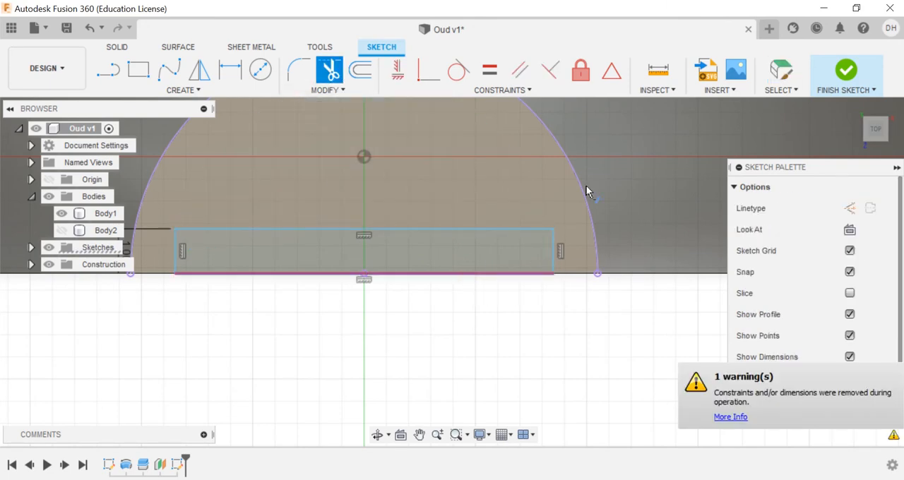
click(846, 69)
Step: Loft the neck from the arc-edged top face of the body to the narrow rectangle profile above it
click(183, 90)
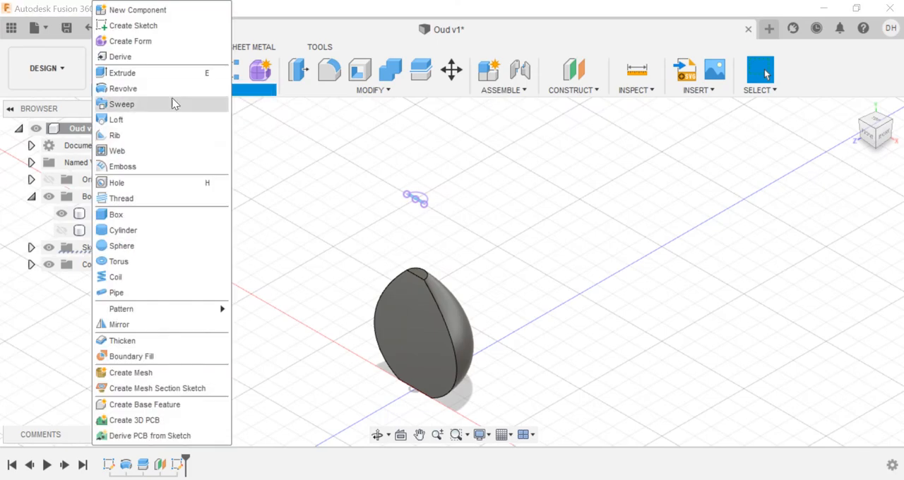
click(120, 117)
click(419, 275)
scroll(410, 202, up, 5)
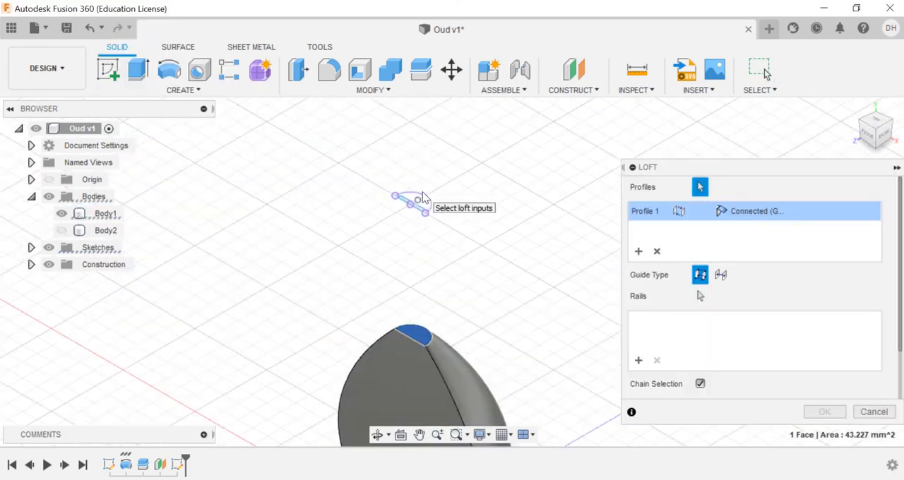
click(459, 174)
scroll(412, 267, down, 8)
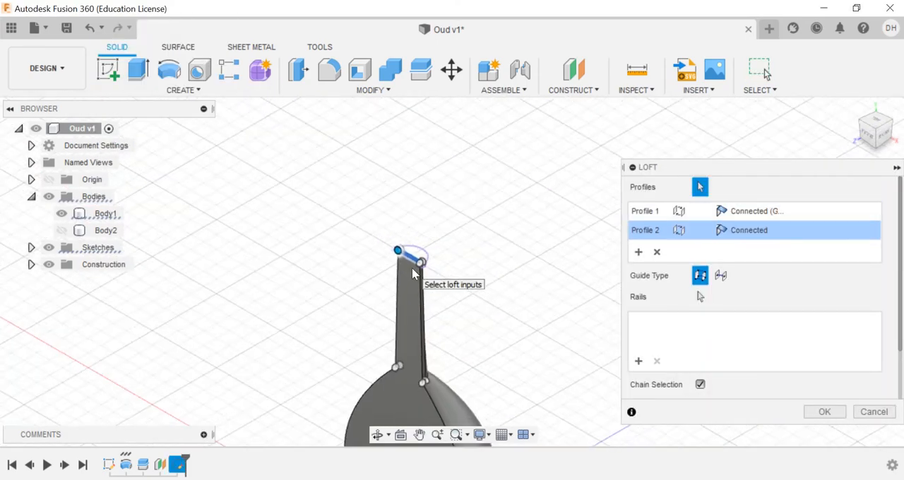
click(890, 123)
click(891, 125)
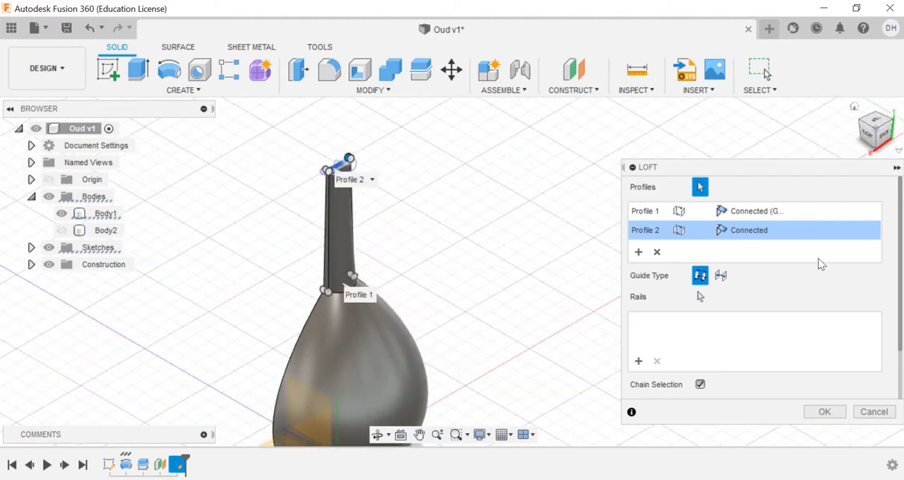
click(824, 413)
Step: Create a construction plane at -55 degrees through the front edge of the neck's top end
click(586, 94)
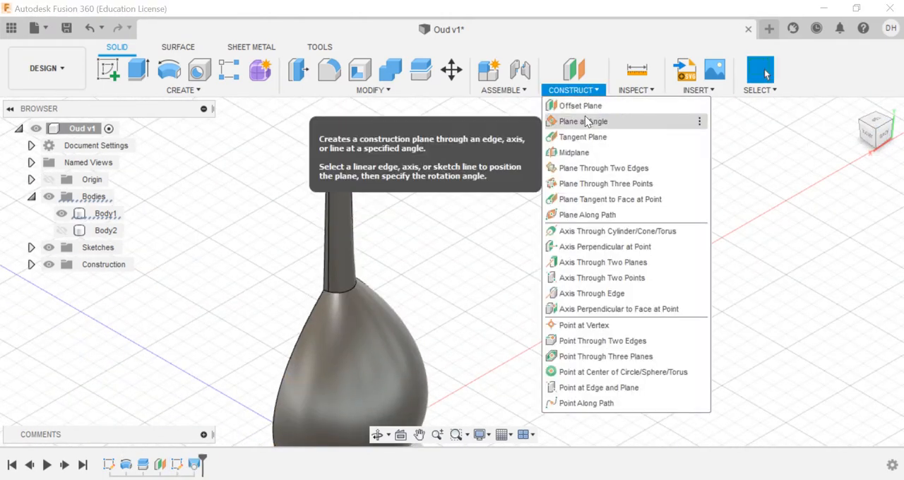
click(585, 120)
scroll(332, 166, up, 10)
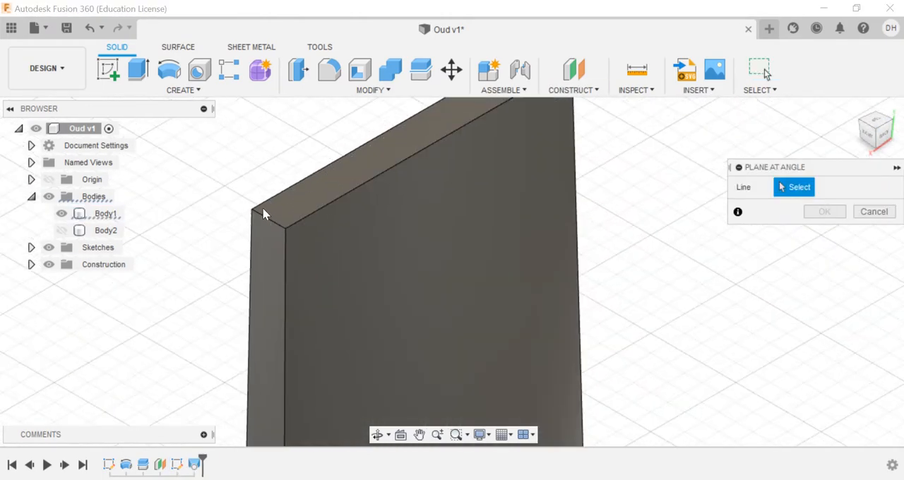
click(263, 208)
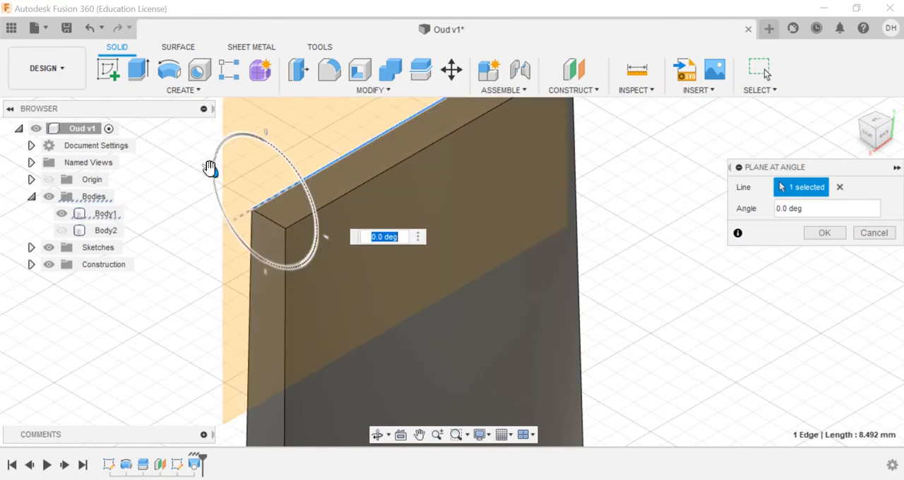
drag(210, 168, 232, 227)
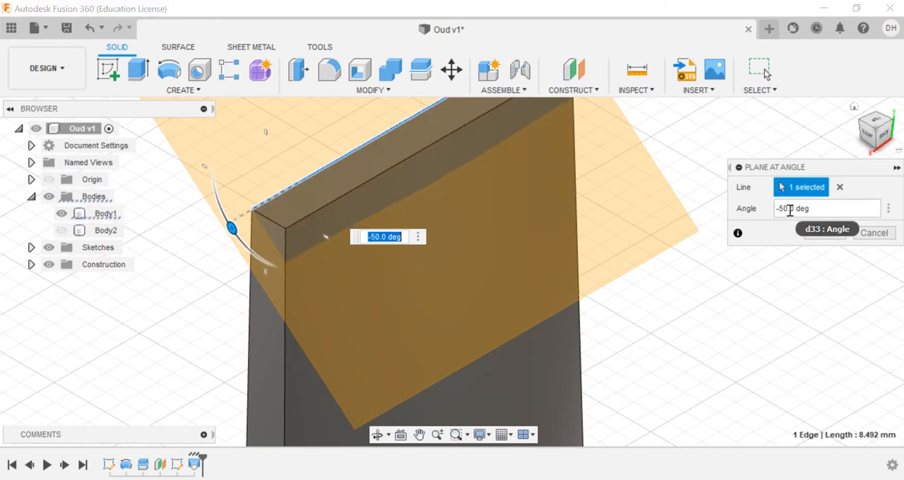
key(BackSpace)
text(5)
click(824, 234)
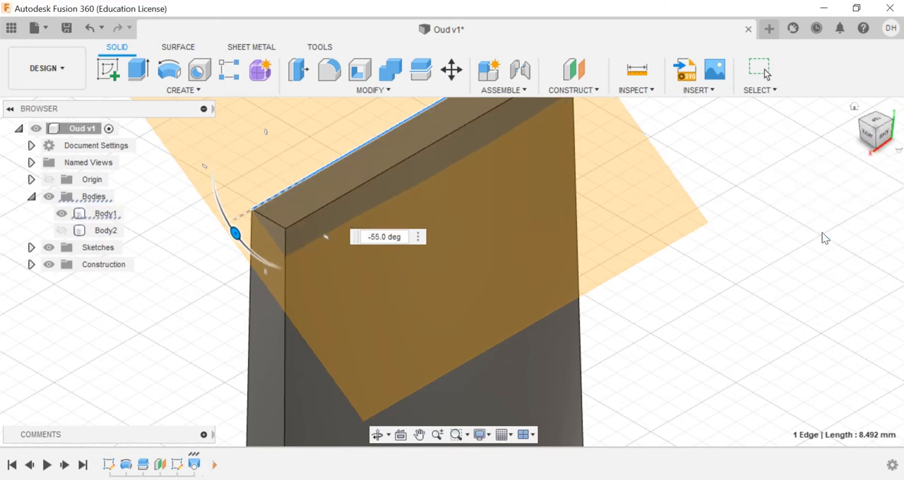
Step: Split the oud body with the angled plane at the neck's top end
click(420, 69)
click(264, 346)
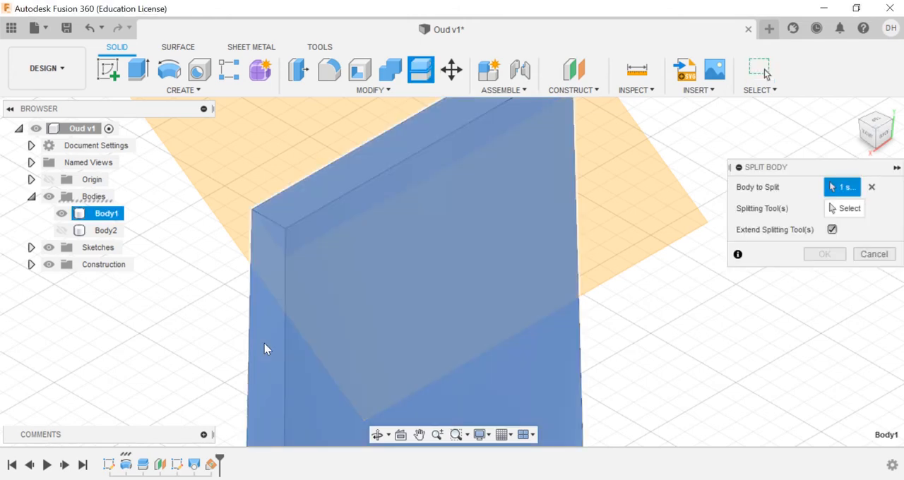
click(844, 208)
click(252, 177)
click(824, 233)
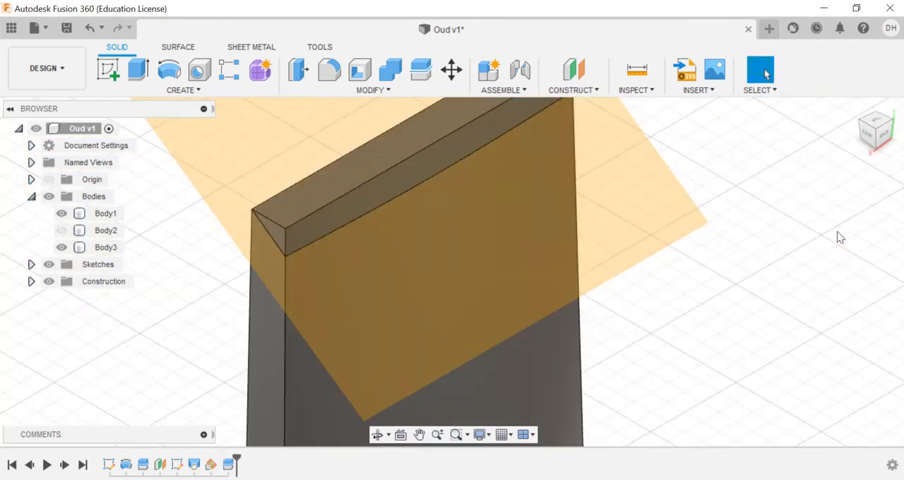
Step: Hide the cut-off wedge Body1 and the angled construction plane Plane2
click(61, 213)
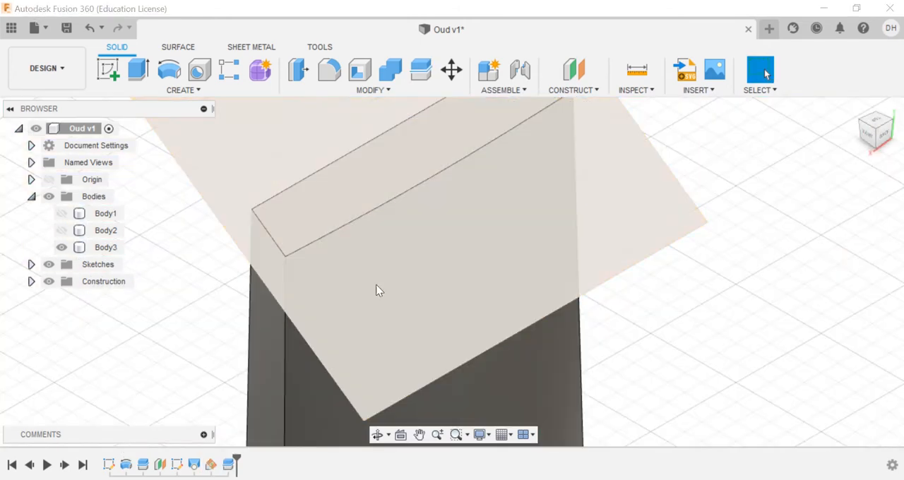
click(32, 282)
click(99, 315)
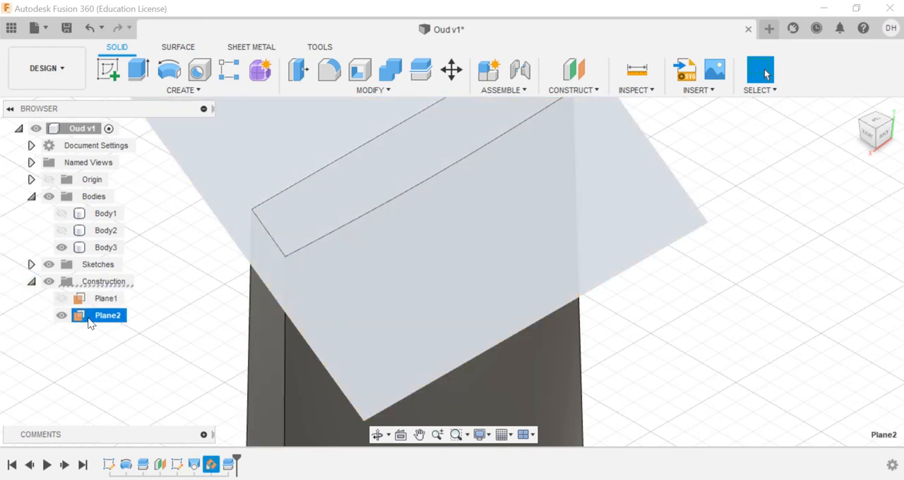
click(62, 315)
click(31, 282)
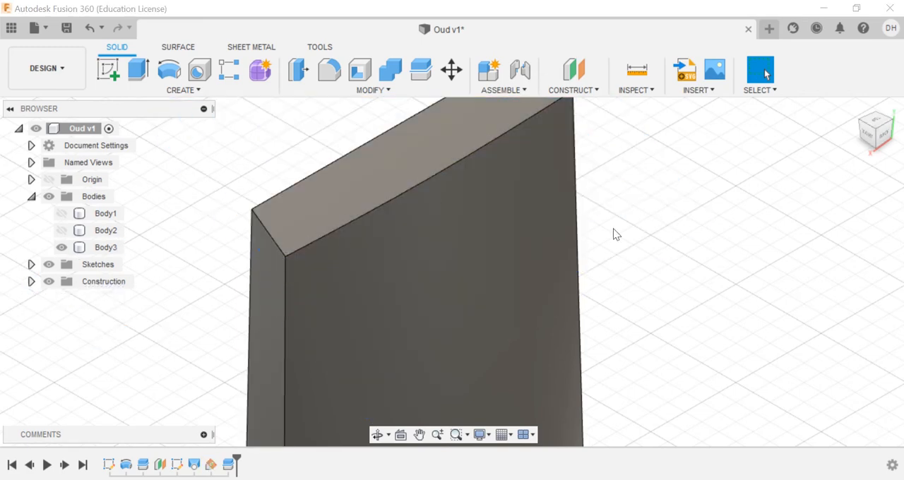
Step: Create a construction plane offset -25 mm from the flat front face of the oud
scroll(615, 234, down, 5)
click(855, 112)
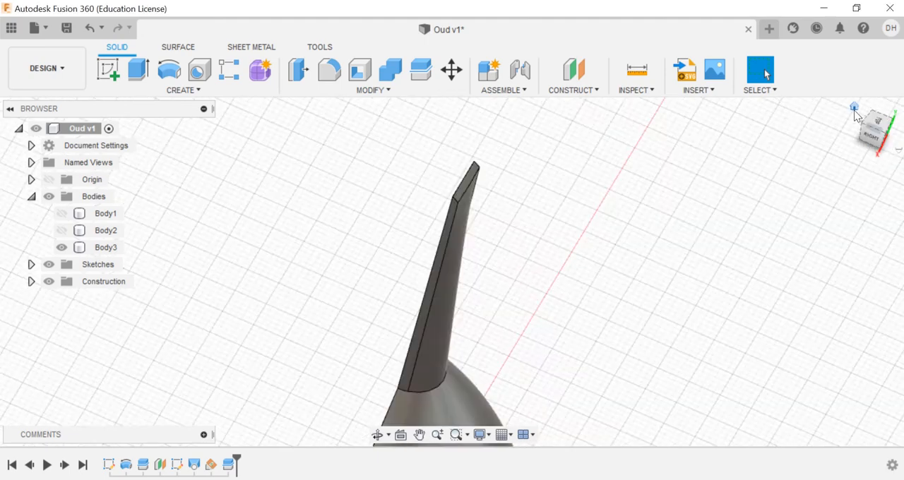
click(574, 82)
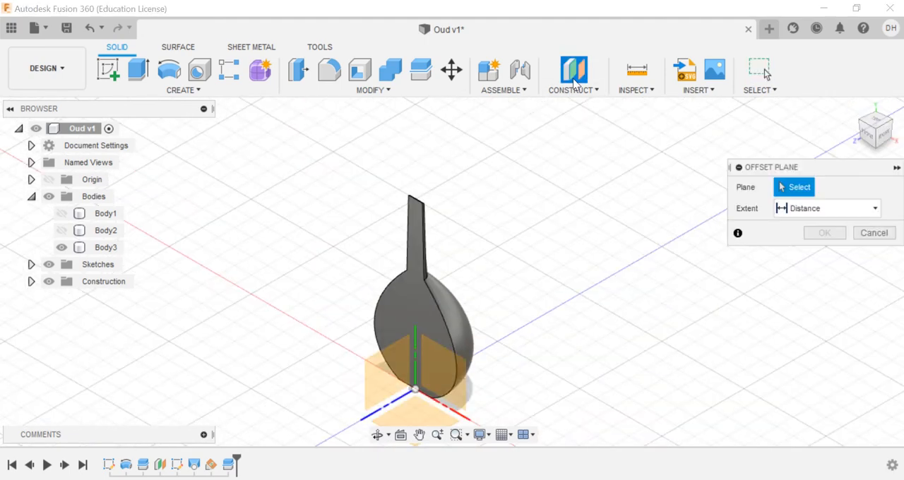
click(416, 229)
drag(423, 309, 438, 297)
text(-20)
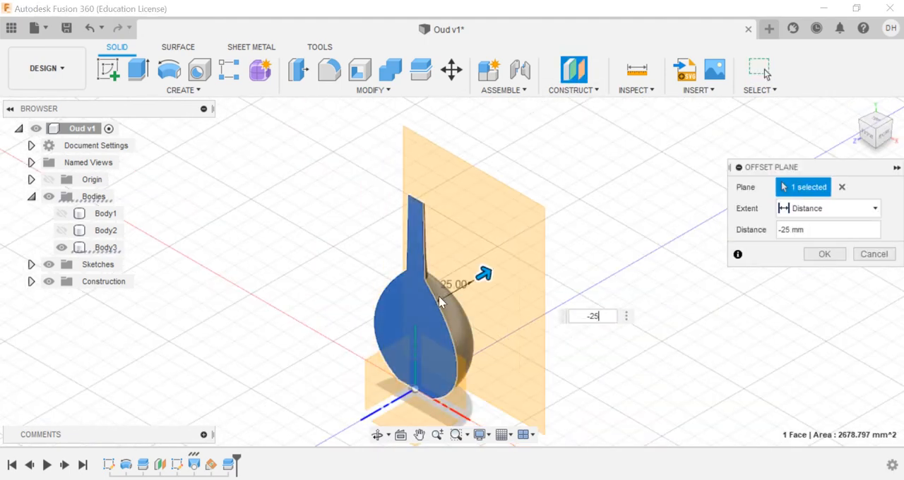
key(Return)
Step: Start a sketch on the new offset plane, project the neck's slanted end face into it, and finish the sketch
shift+middle_drag(461, 257, 446, 232)
click(445, 232)
click(109, 70)
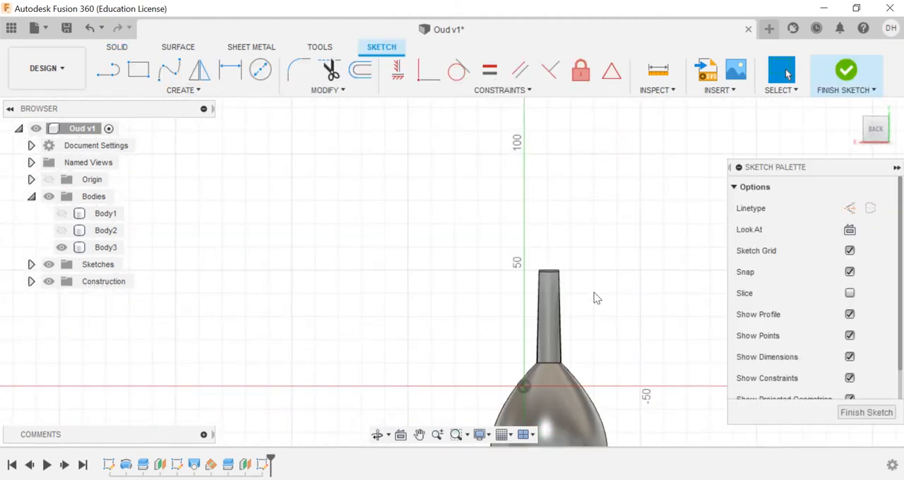
scroll(563, 292, up, 5)
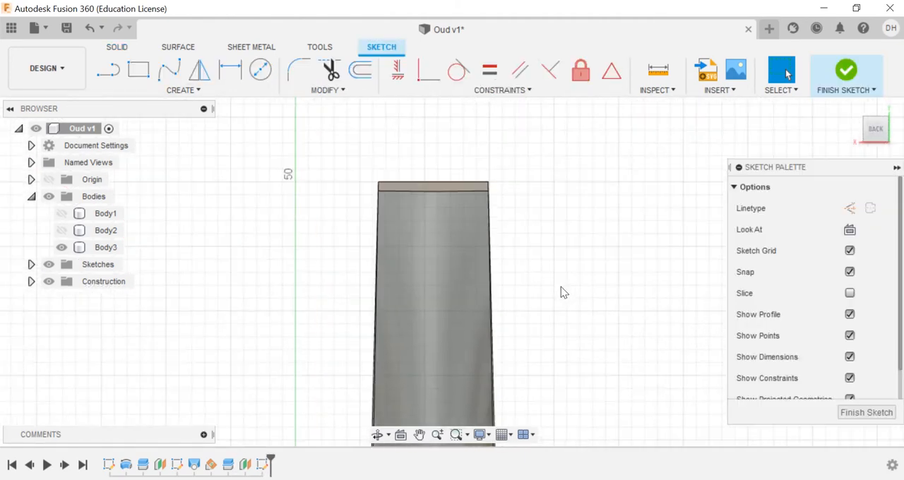
click(198, 90)
click(254, 344)
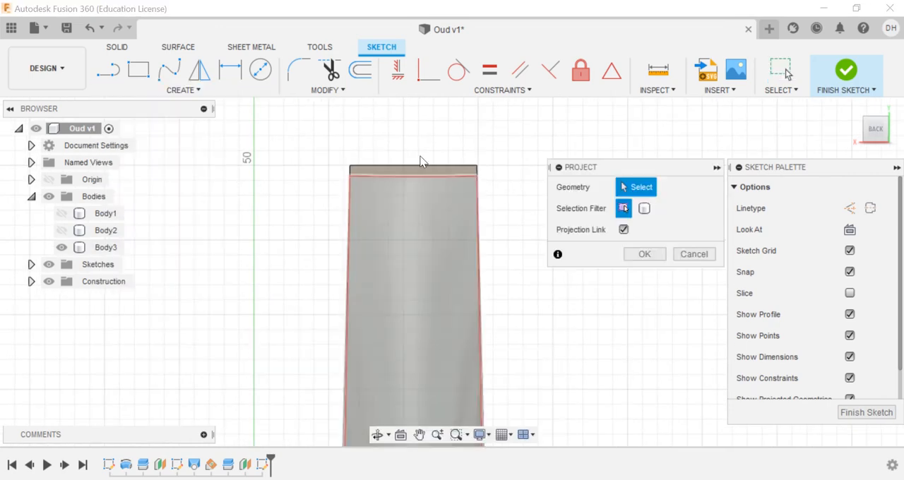
click(430, 171)
click(646, 254)
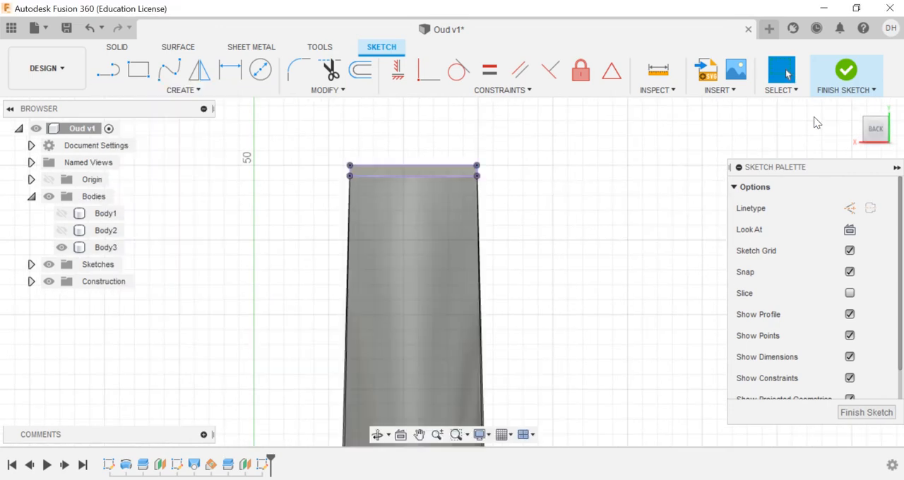
click(842, 83)
Step: Loft the bent-back pegbox from the neck's slanted end face to the projected profile on the offset plane
click(854, 109)
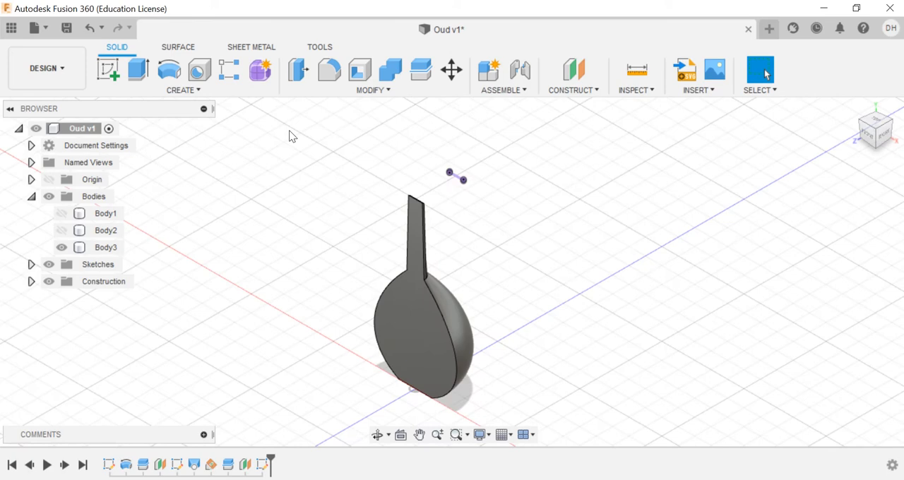
click(214, 88)
click(165, 116)
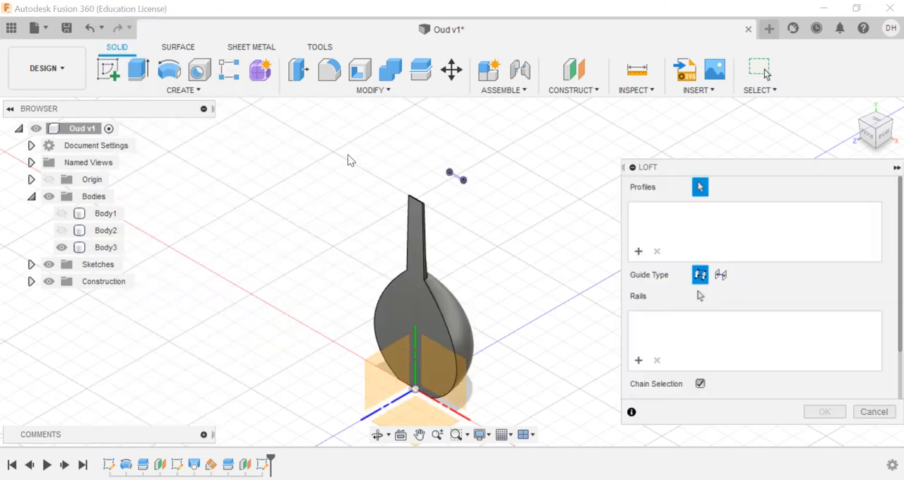
scroll(420, 205, up, 5)
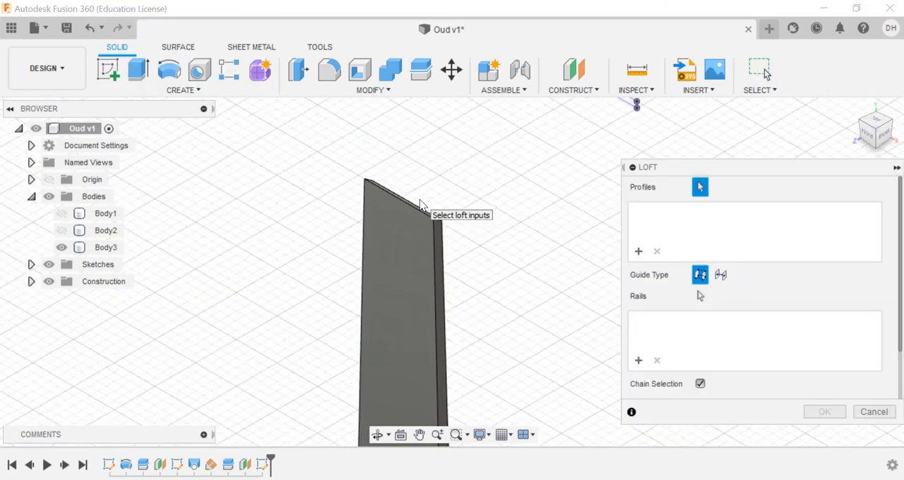
click(892, 127)
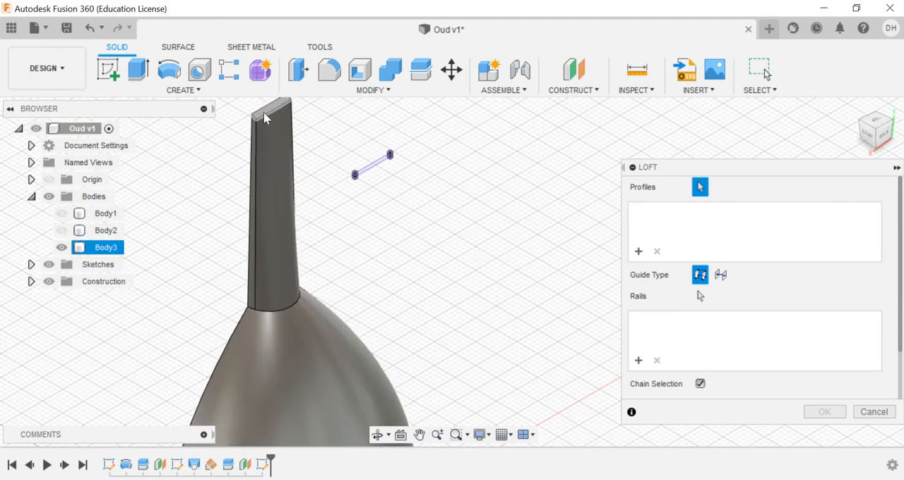
click(269, 110)
click(860, 120)
scroll(536, 173, up, 6)
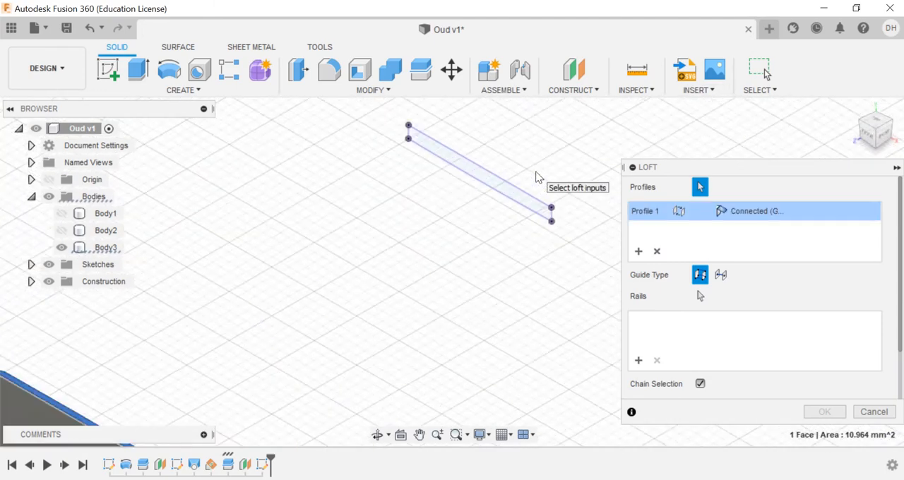
click(508, 216)
click(822, 411)
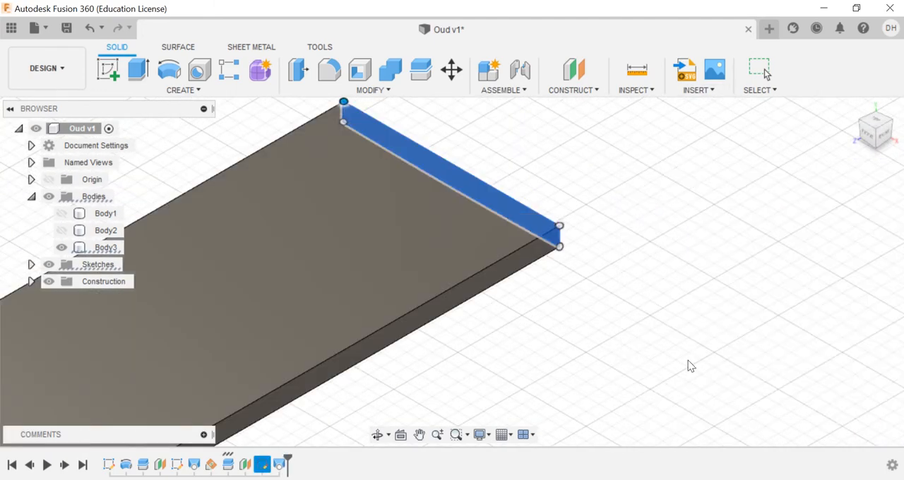
scroll(567, 319, down, 7)
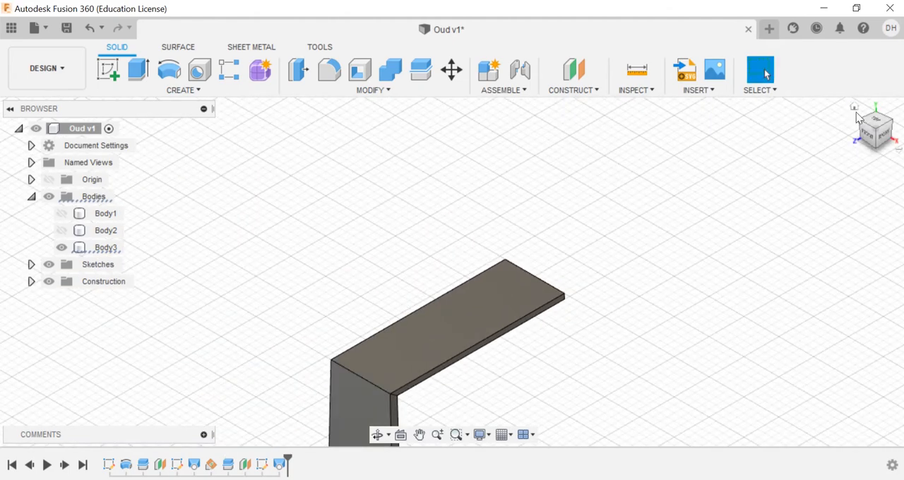
Step: Start a sketch on the vertical YZ origin plane to work on the side profile of the pegbox
click(857, 108)
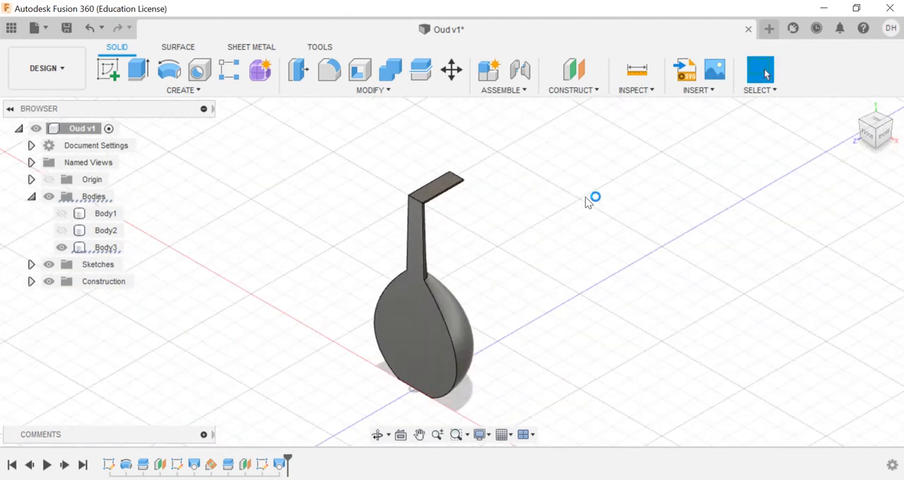
click(108, 70)
click(383, 373)
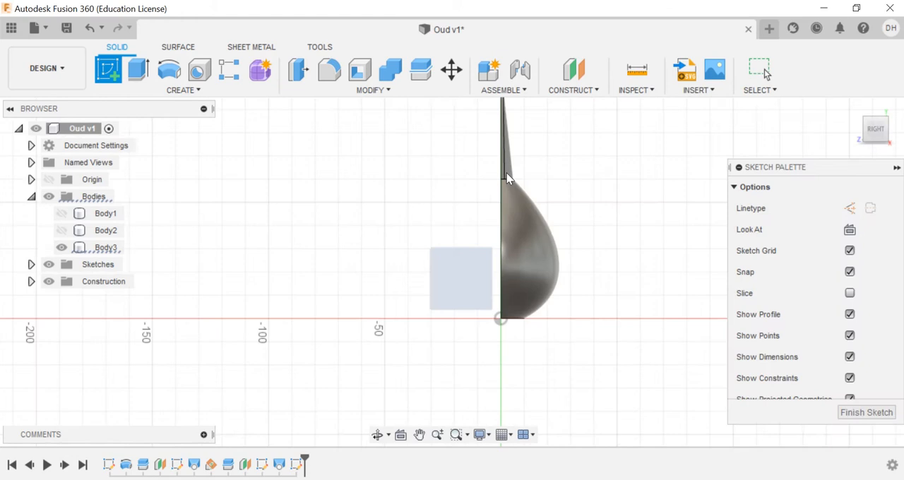
click(419, 435)
drag(553, 160, 466, 325)
scroll(463, 294, up, 3)
scroll(422, 236, up, 5)
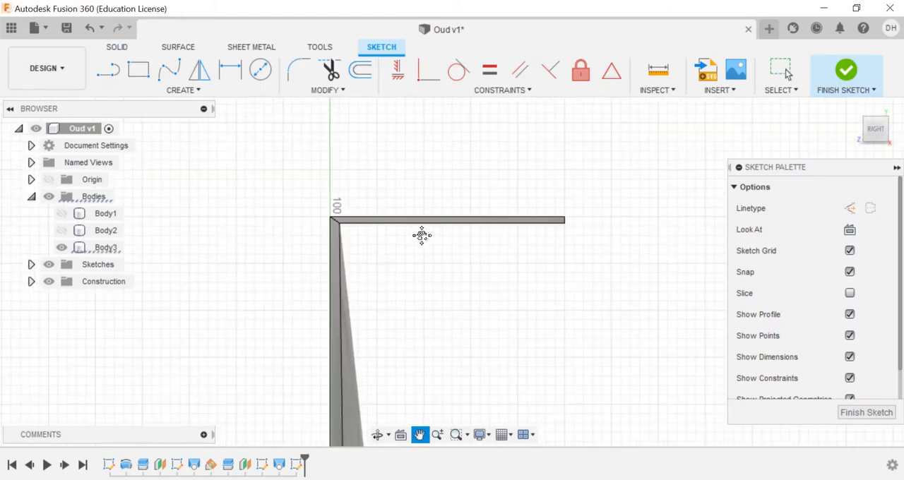
Step: Sketch an arc with a 14 mm chord rising from the neck corner, then continue it with a tangent arc ending above the pegbox's far end
click(188, 92)
mouse_move(180, 154)
click(243, 152)
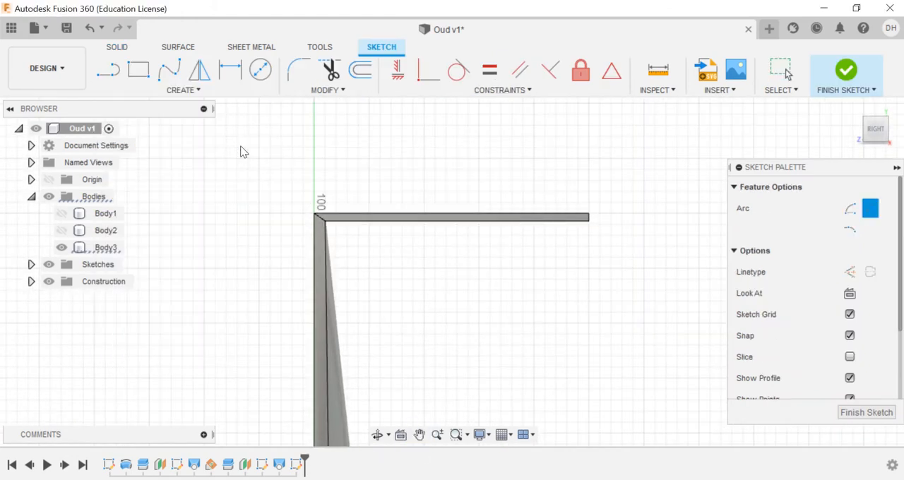
click(315, 214)
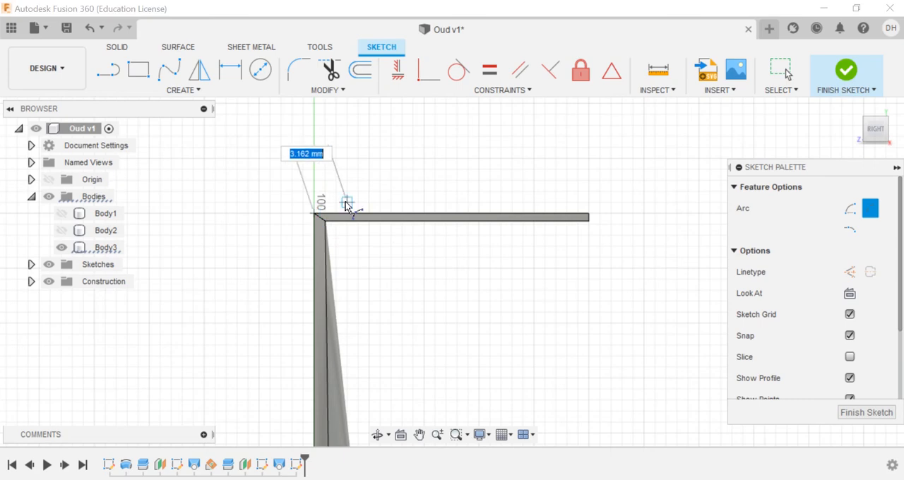
click(462, 192)
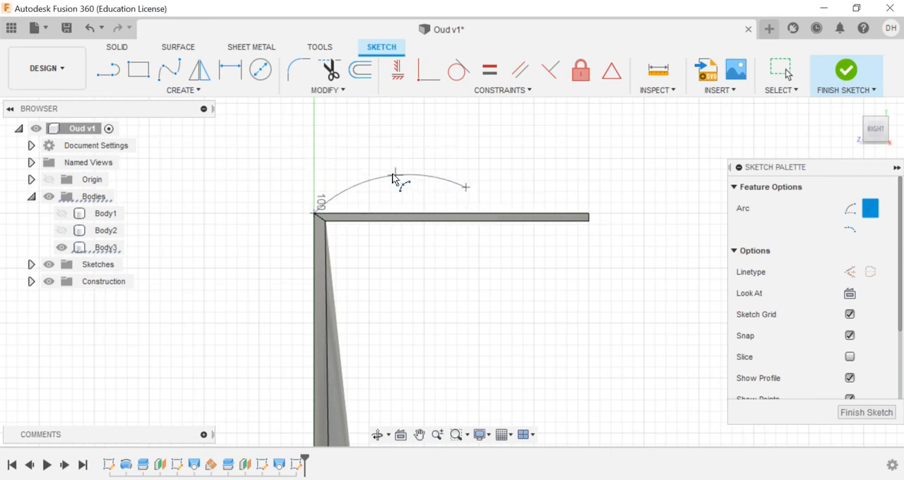
click(466, 189)
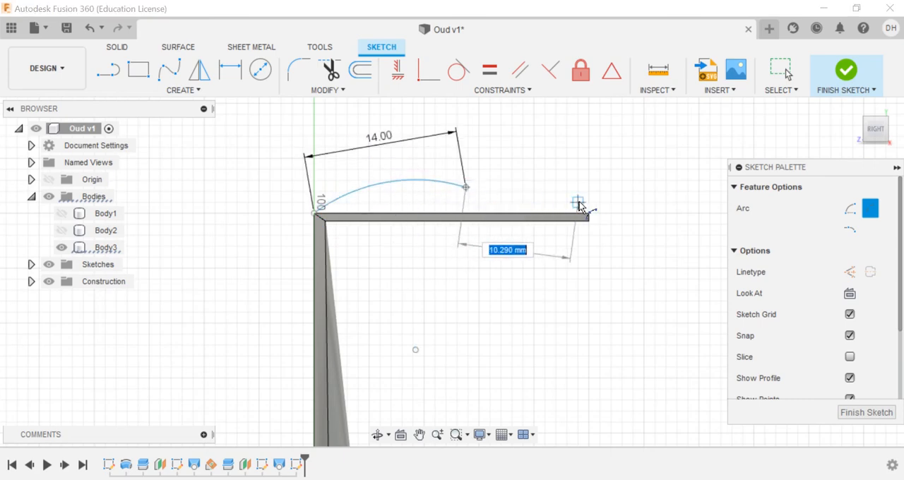
click(587, 202)
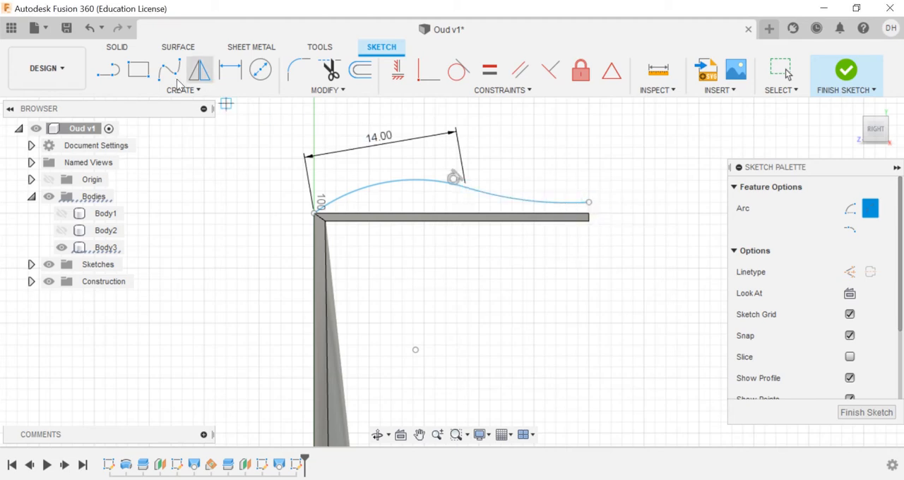
Step: Close the curved profile with lines down to the pegbox and along its upper edge to the neck corner, and finish the sketch
click(119, 75)
click(590, 206)
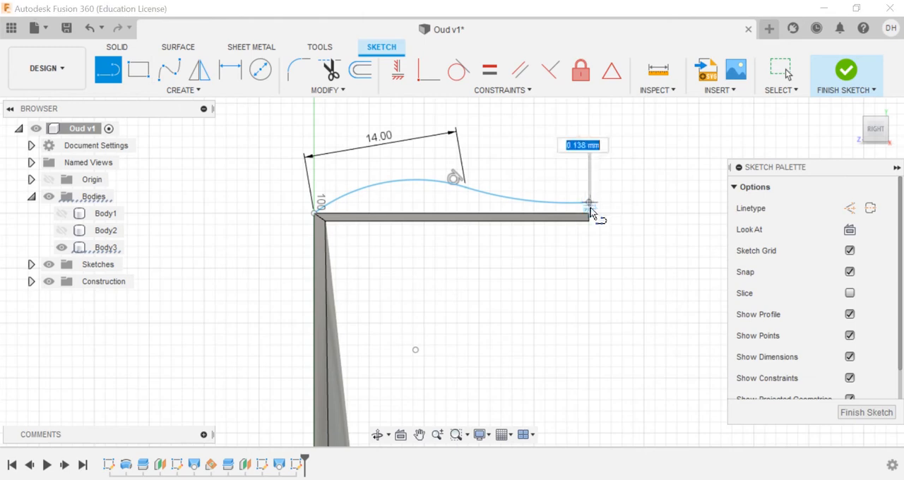
click(315, 212)
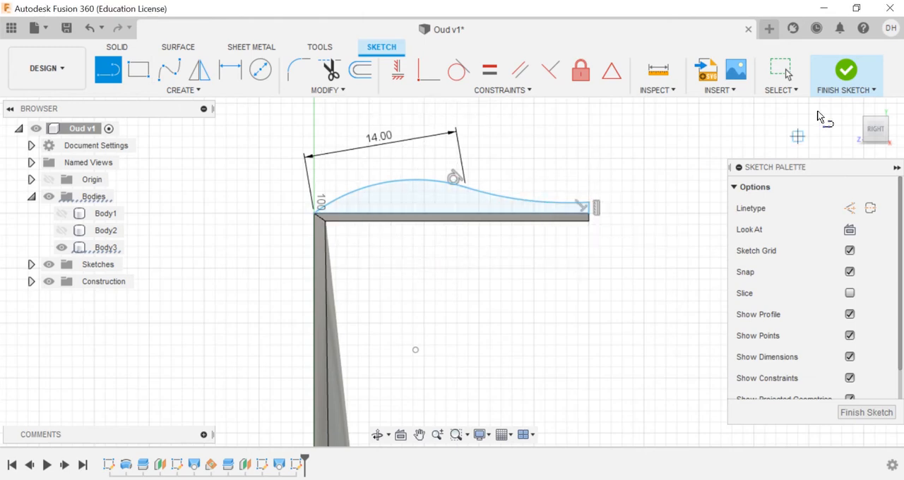
click(844, 70)
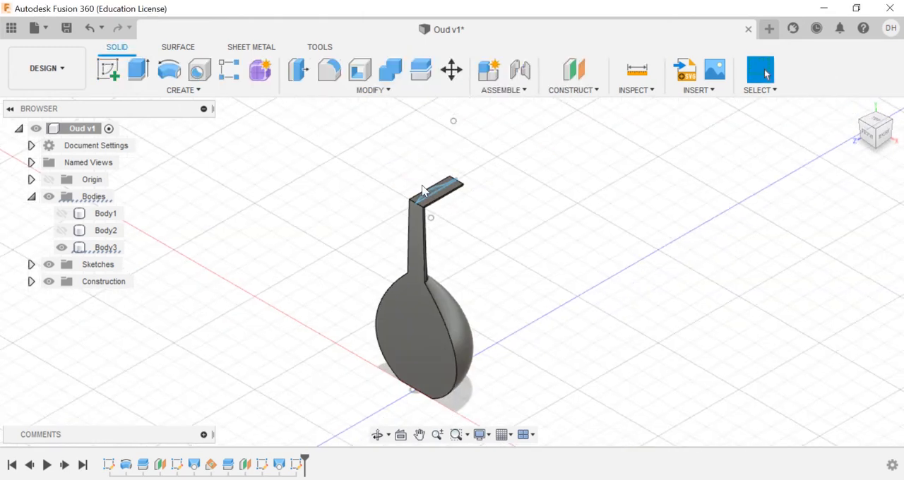
Step: Extrude the curved profile symmetrically 4.246 mm to match the pegbox's width, joining it to the body
scroll(423, 191, up, 5)
click(192, 92)
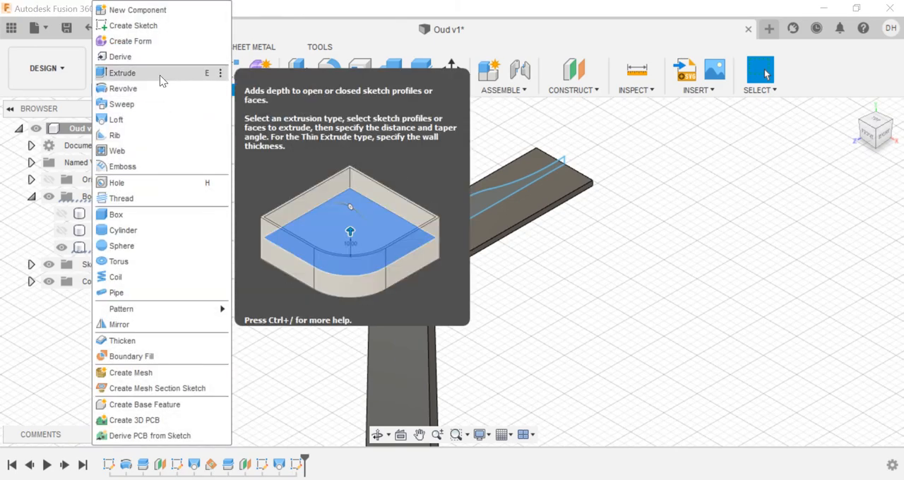
click(162, 75)
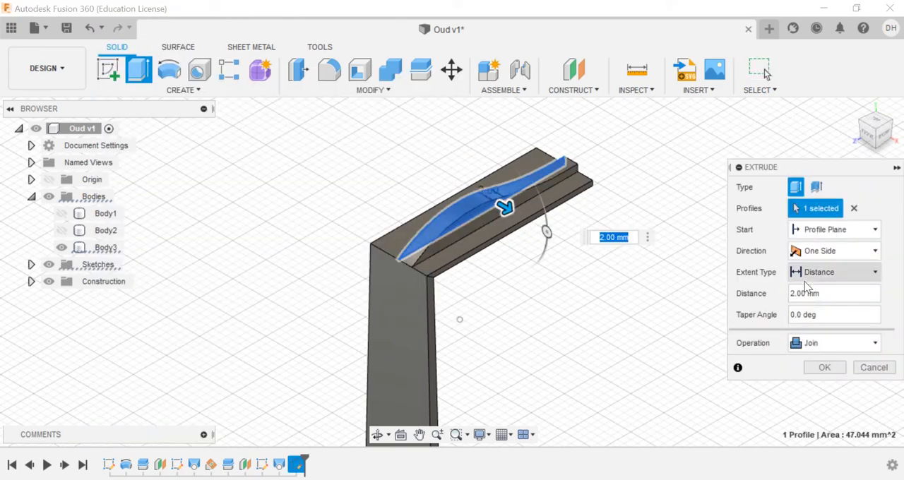
click(826, 273)
click(768, 307)
scroll(447, 278, up, 5)
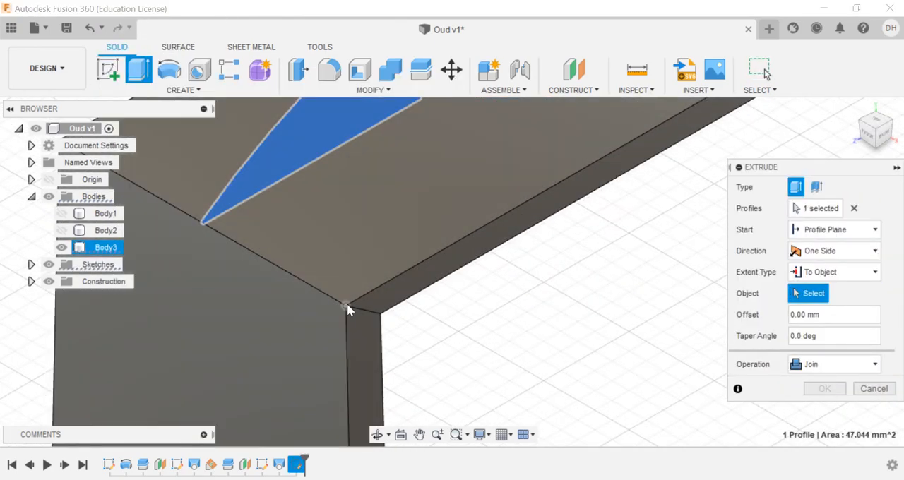
click(346, 305)
click(832, 254)
click(832, 301)
scroll(540, 263, down, 5)
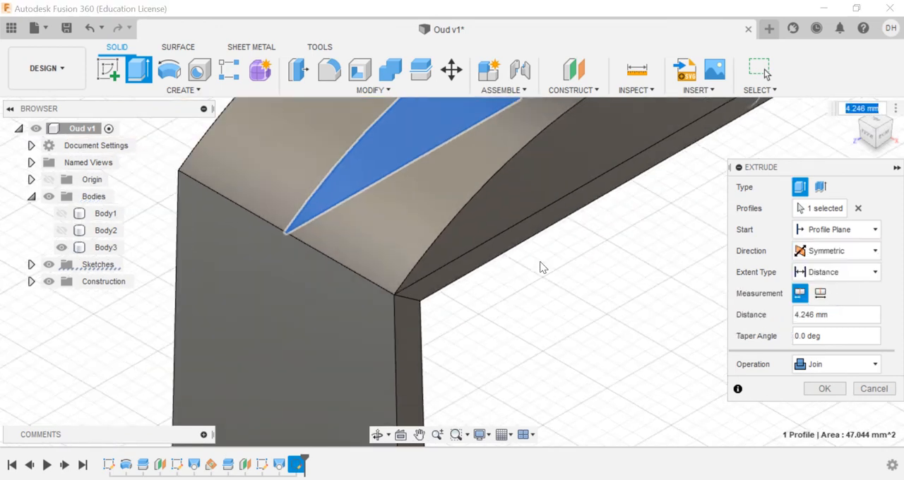
click(823, 389)
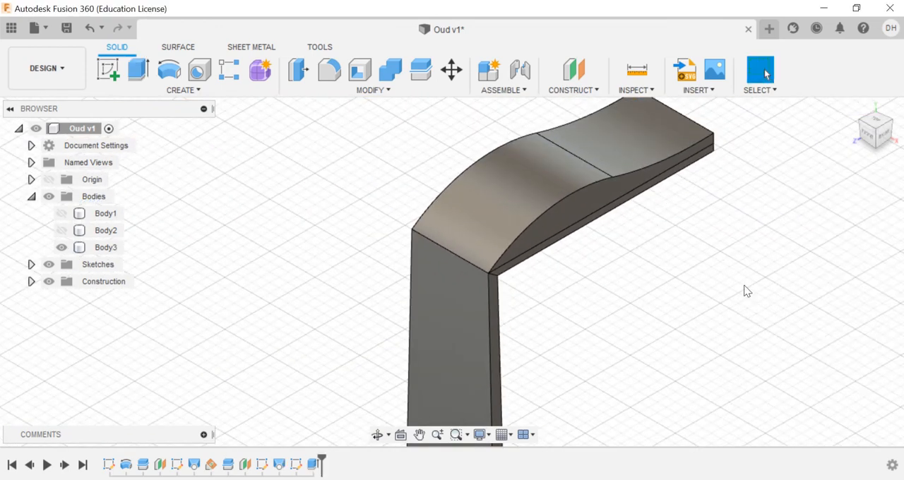
Step: Fillet the upper edge at the pegbox's far end with a 2 mm radius
click(329, 71)
click(890, 125)
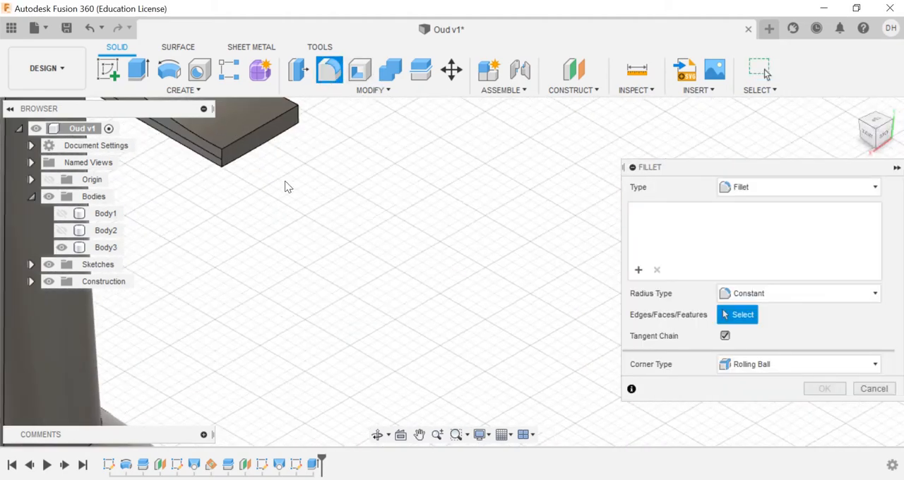
click(242, 138)
text(2)
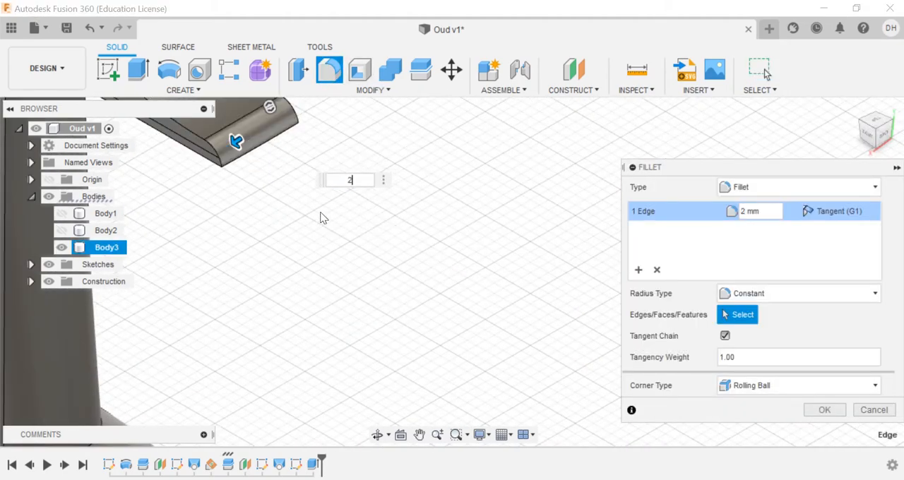
click(825, 410)
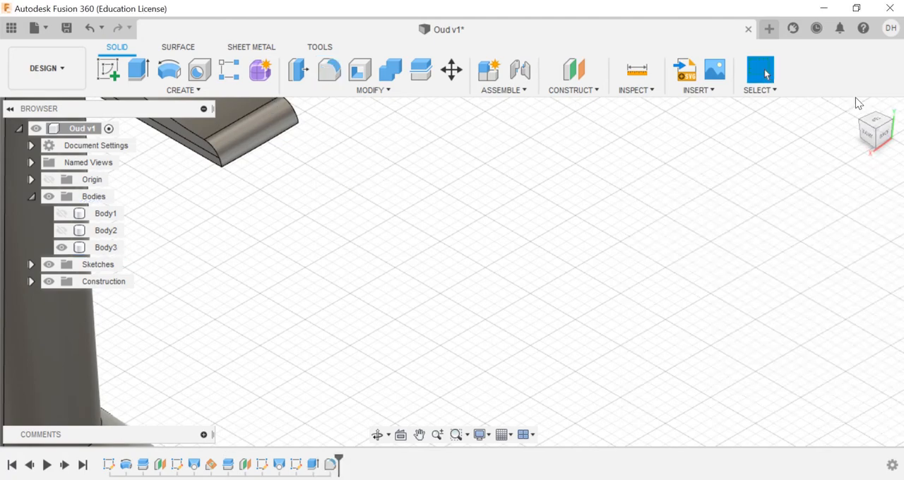
Step: Start a sketch on the side face of the curved pegbox block
click(855, 103)
scroll(428, 204, up, 5)
scroll(436, 208, up, 3)
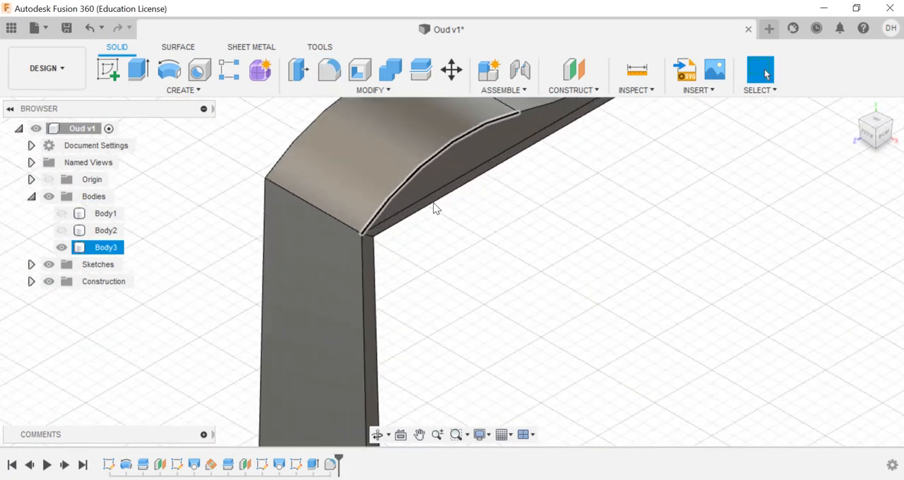
click(455, 169)
click(108, 69)
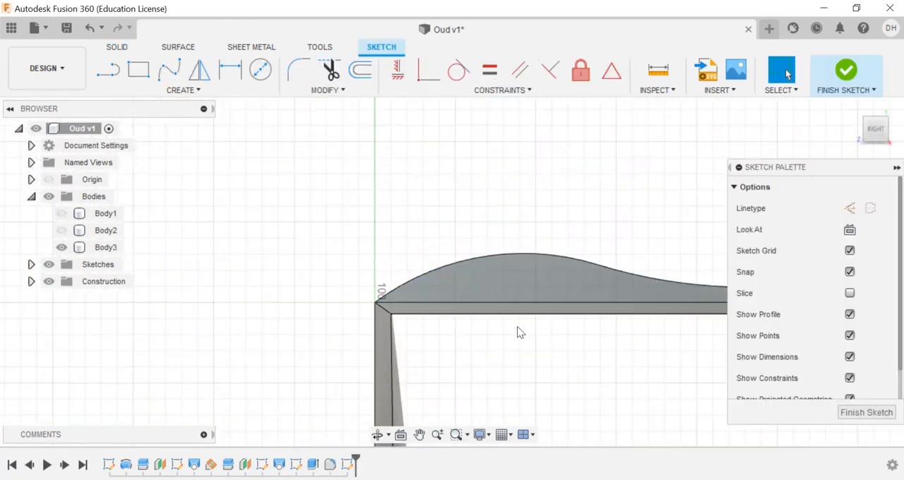
Step: Draw a 0.5 mm diameter circle on the pegbox's side face near the neck end
click(420, 435)
drag(423, 343, 303, 304)
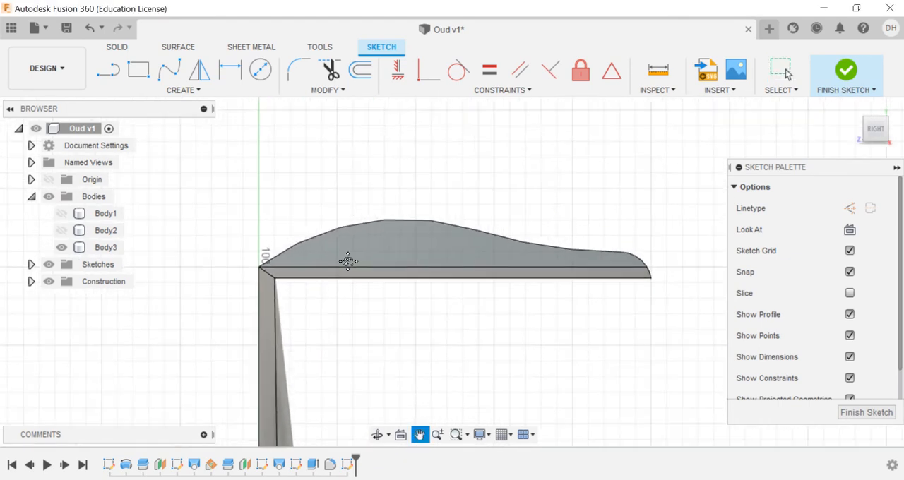
scroll(348, 262, up, 2)
click(262, 71)
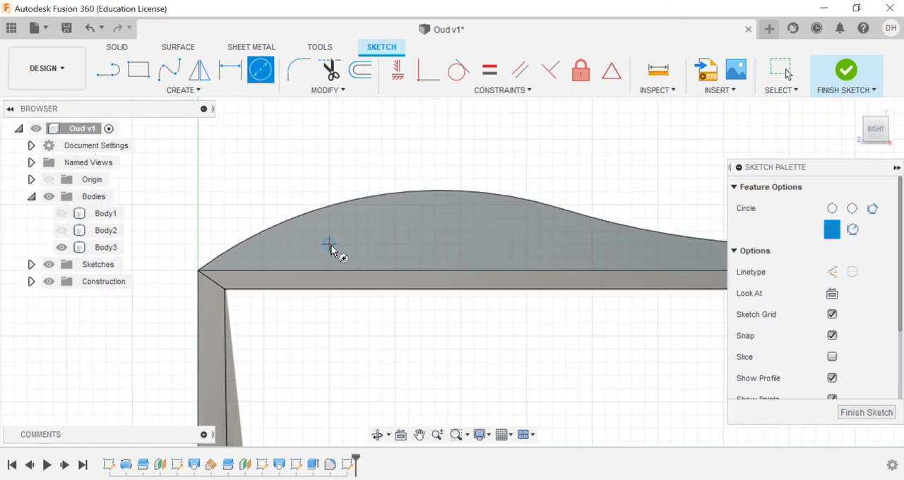
click(328, 245)
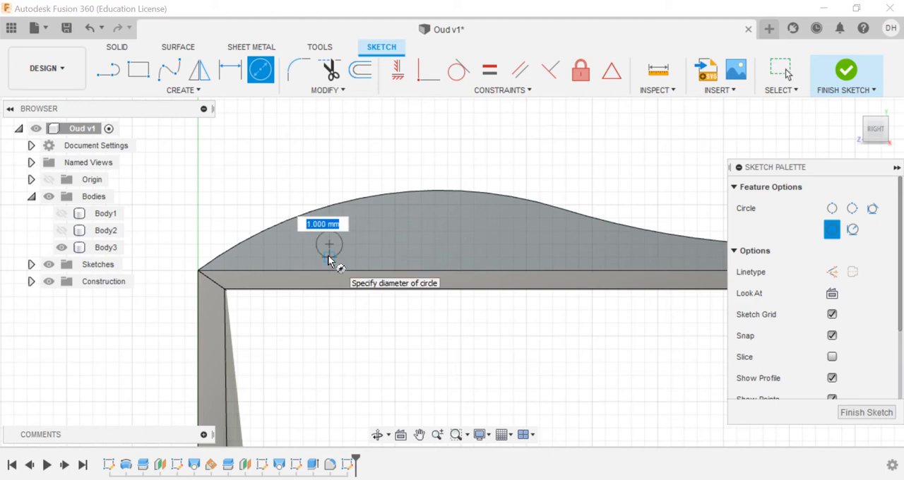
key(Return)
Step: Dimension the circle's horizontal distance from the neck corner to 2.5 mm
click(186, 89)
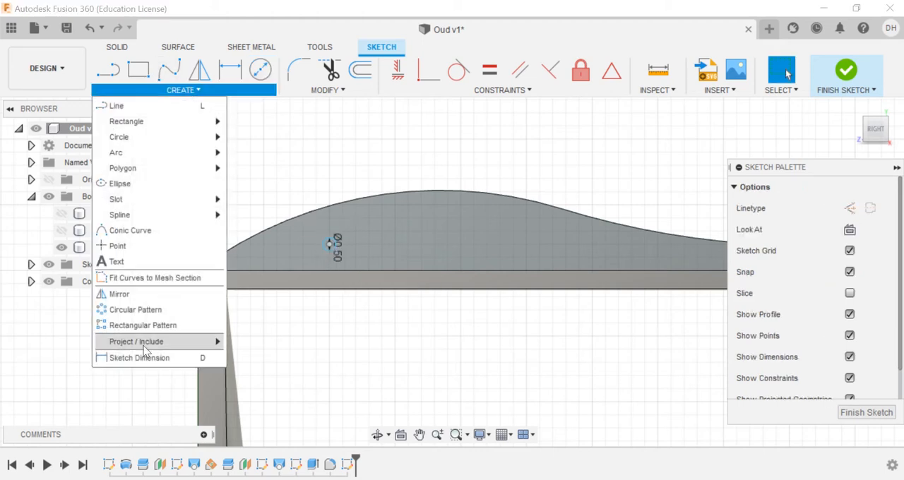
click(145, 358)
click(324, 249)
click(199, 272)
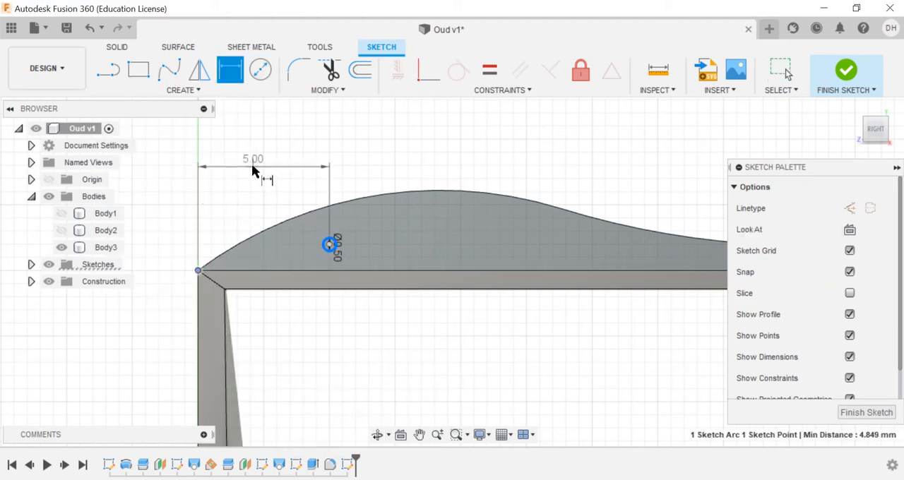
click(256, 172)
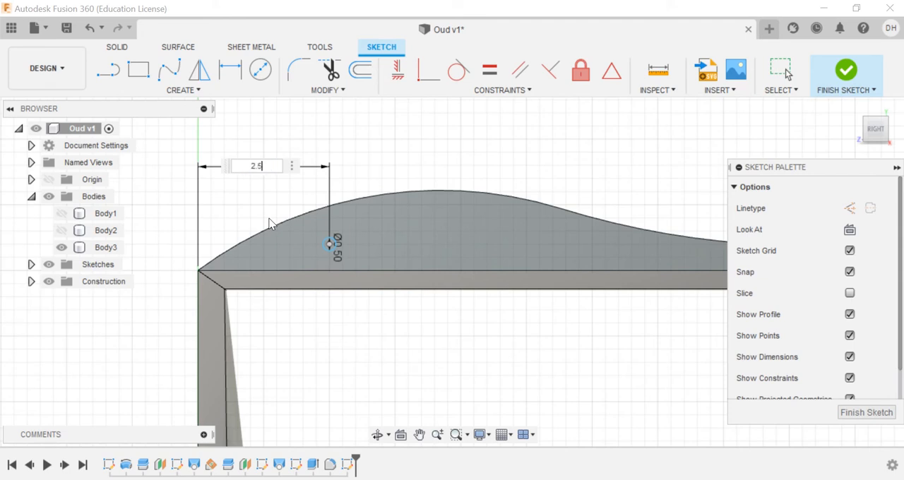
key(Return)
key(Escape)
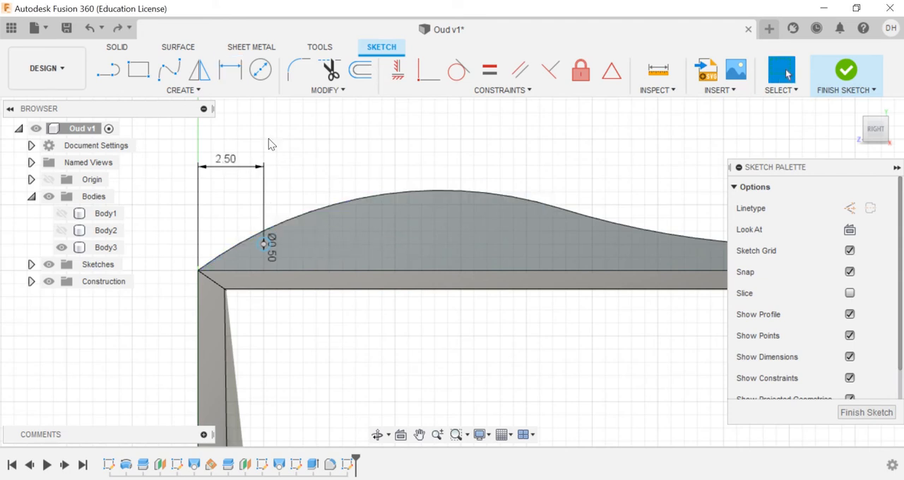
Step: Pattern the circle along the pegbox as 6 instances over a 12.5 mm extent, and finish the sketch
click(183, 90)
click(181, 325)
click(262, 244)
drag(280, 243, 411, 243)
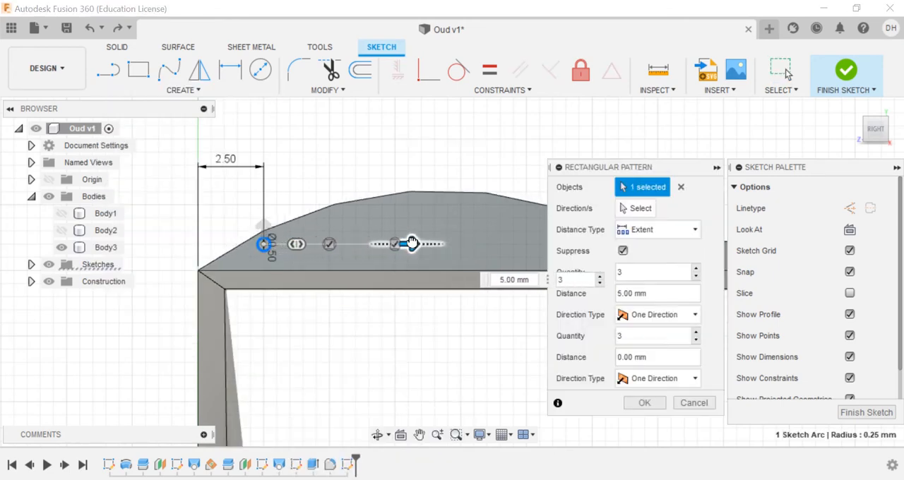
click(563, 281)
text(6)
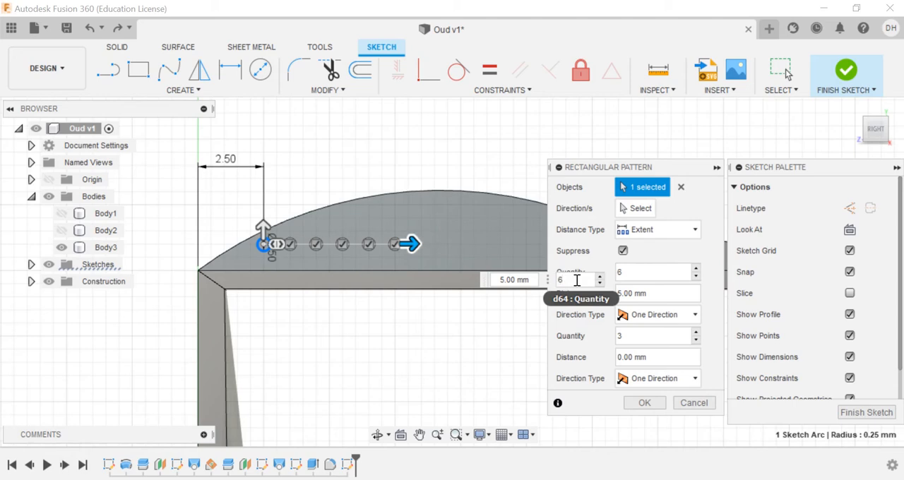
click(526, 281)
text(12)
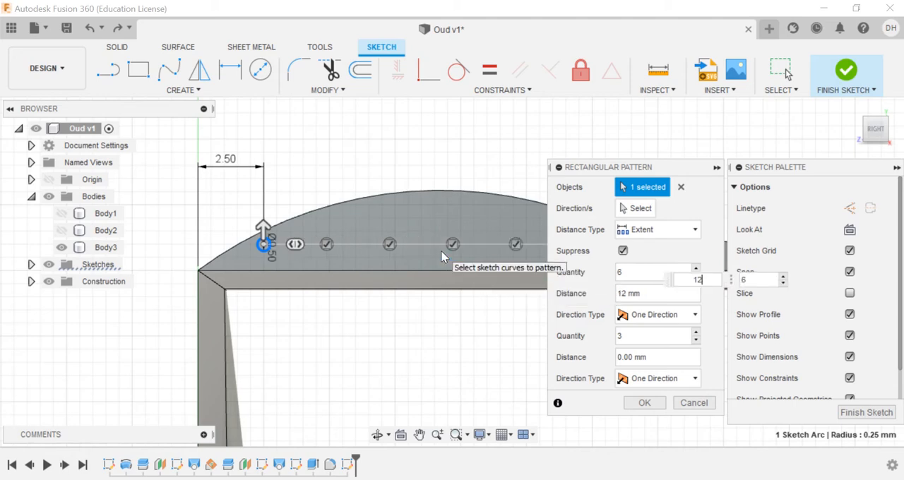
scroll(442, 257, down, 2)
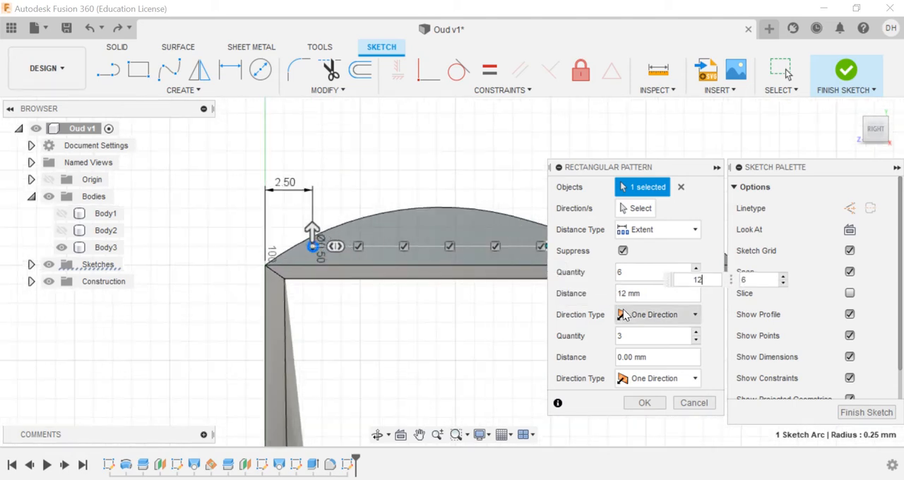
text(.5)
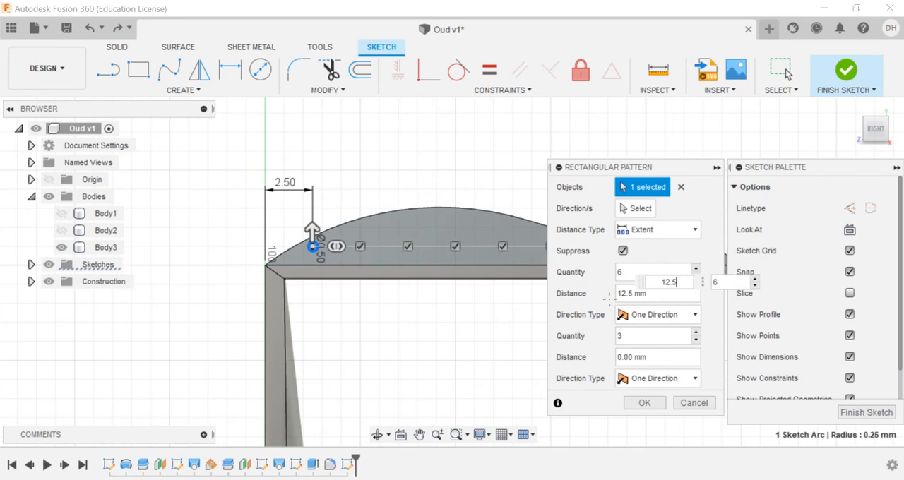
click(651, 406)
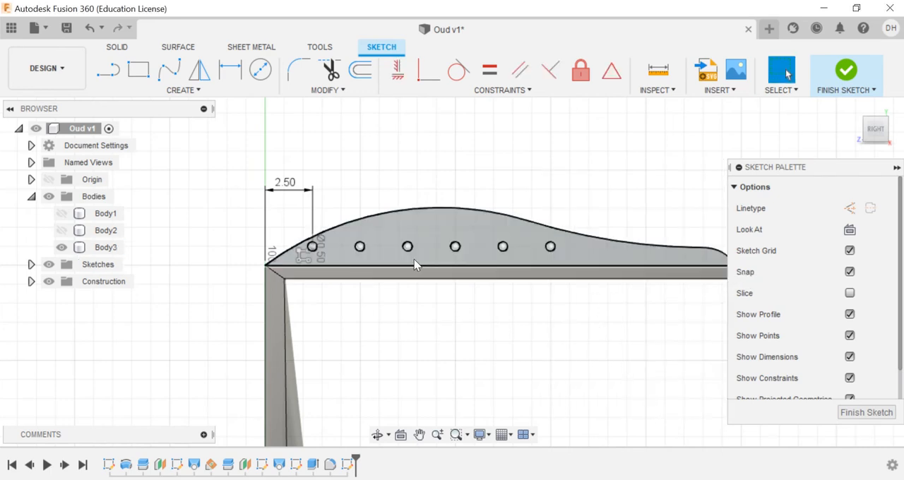
scroll(417, 265, up, 3)
middle_drag(453, 316, 474, 355)
click(844, 92)
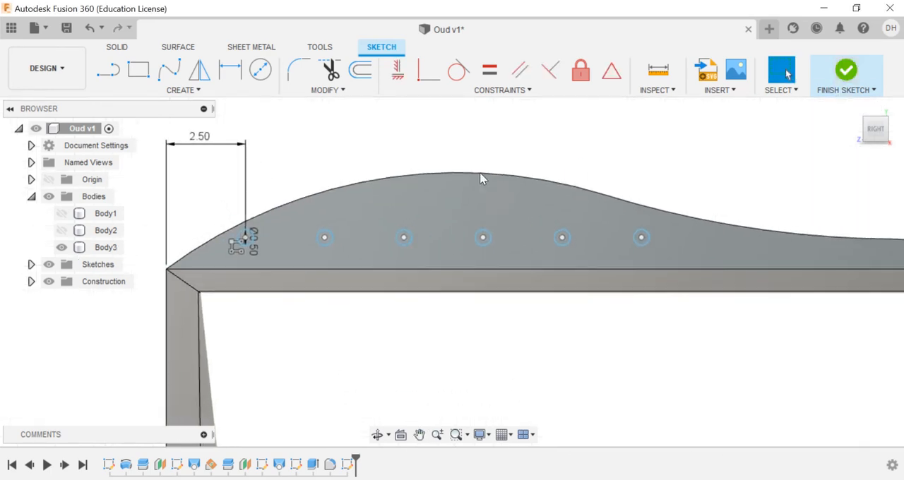
Step: Extrude the six patterned circles on the pegbox's side face 2 mm outward as new bodies
click(180, 89)
click(154, 77)
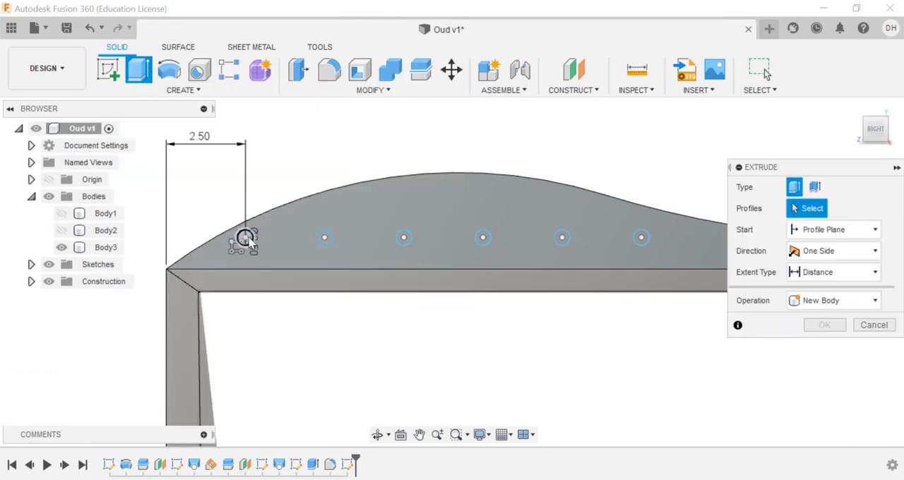
click(244, 237)
click(325, 238)
click(404, 238)
click(483, 237)
click(563, 237)
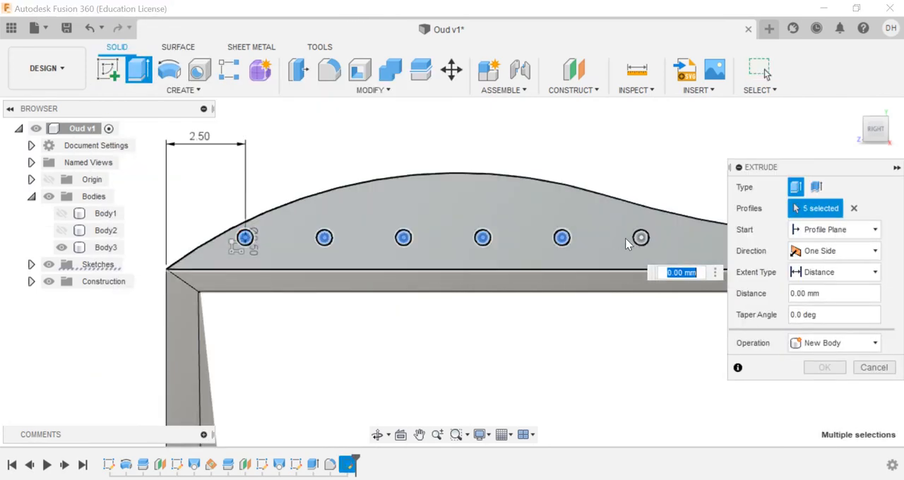
click(642, 237)
click(854, 109)
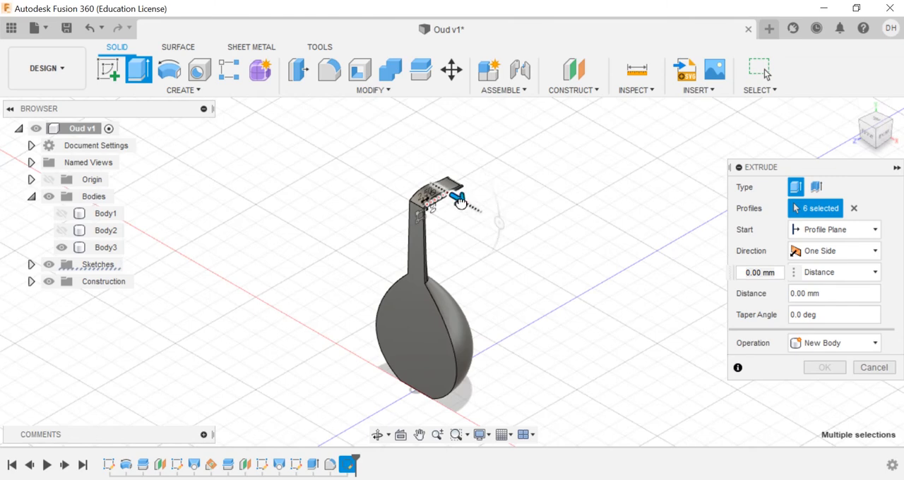
drag(460, 203, 473, 207)
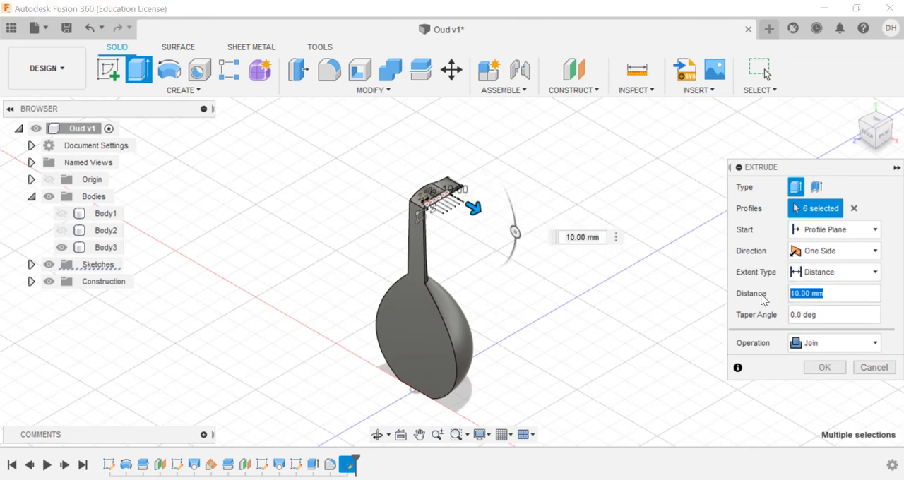
text(2)
click(834, 343)
click(818, 408)
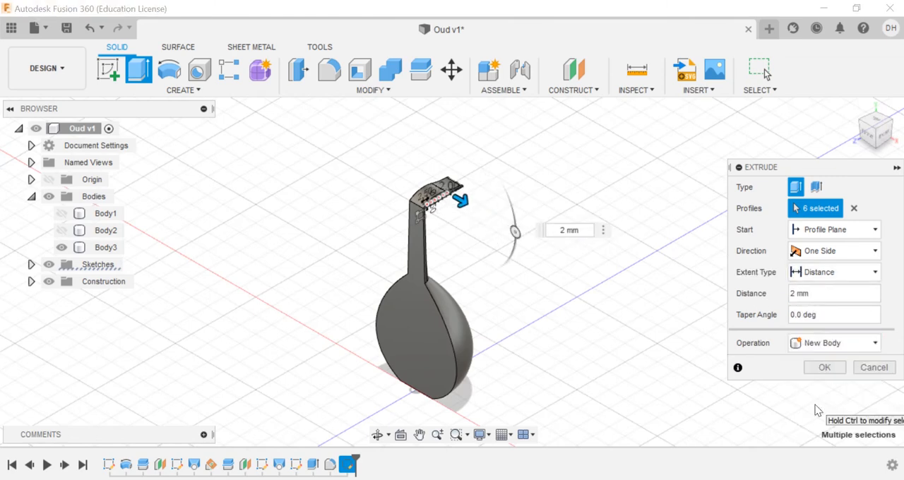
click(825, 368)
Step: Start a sketch on the end face of the peg shaft nearest the neck
scroll(444, 209, up, 10)
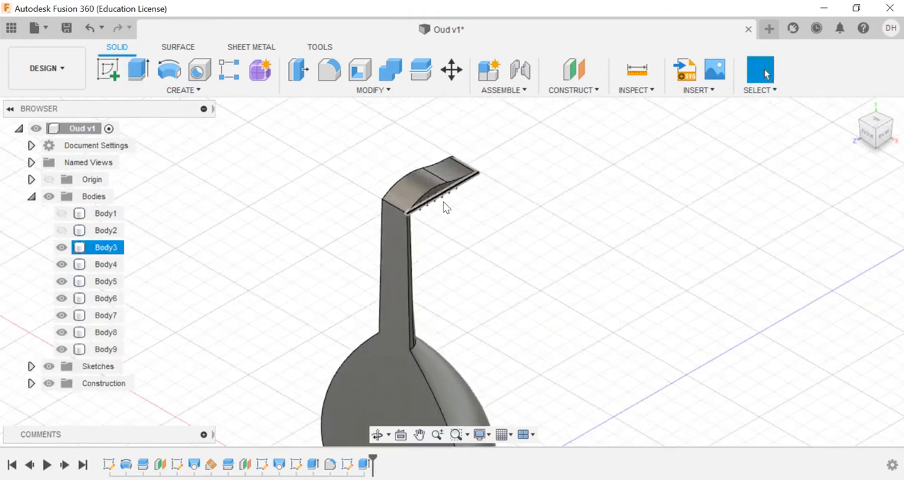
scroll(341, 239, up, 5)
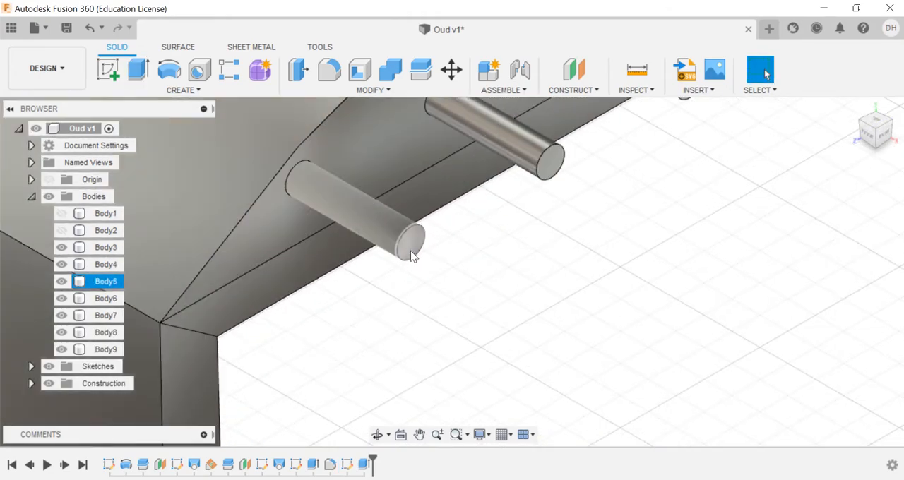
click(410, 243)
click(118, 67)
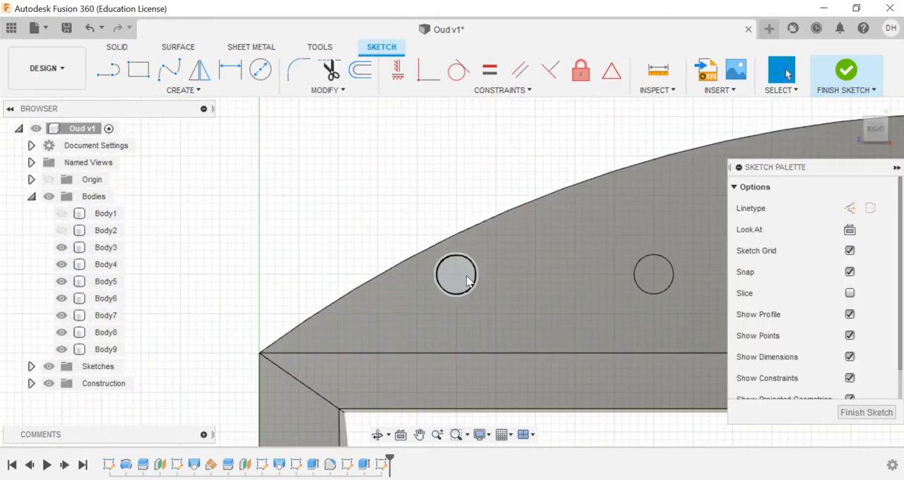
Step: Draw two 0.8 mm diameter circles level with the peg shaft's centre, one on each side of it
click(261, 71)
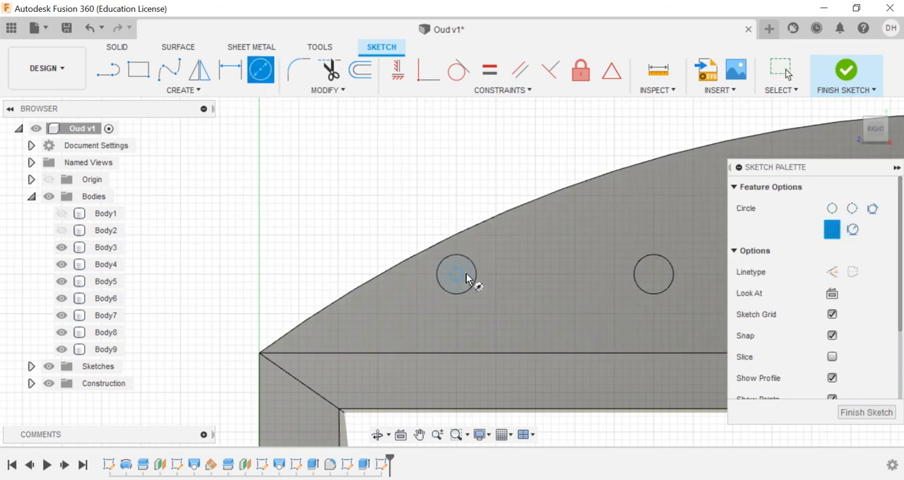
click(494, 274)
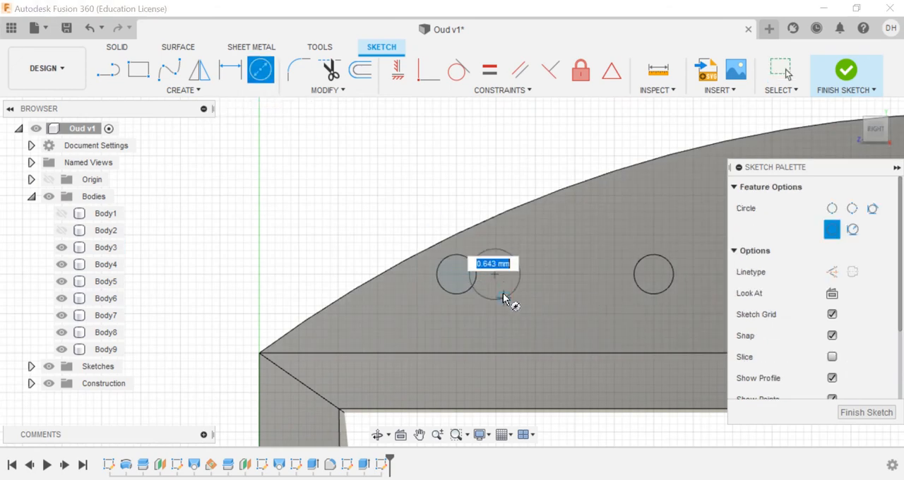
text(.8)
key(Return)
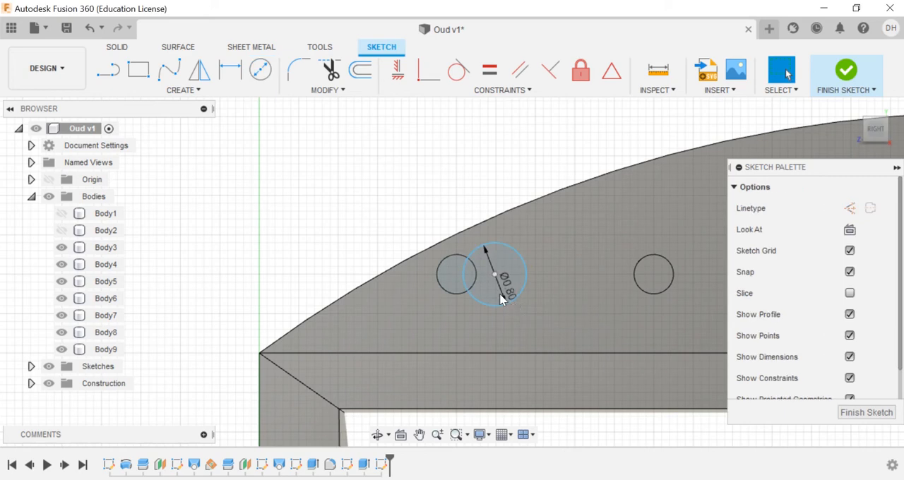
click(261, 71)
click(417, 274)
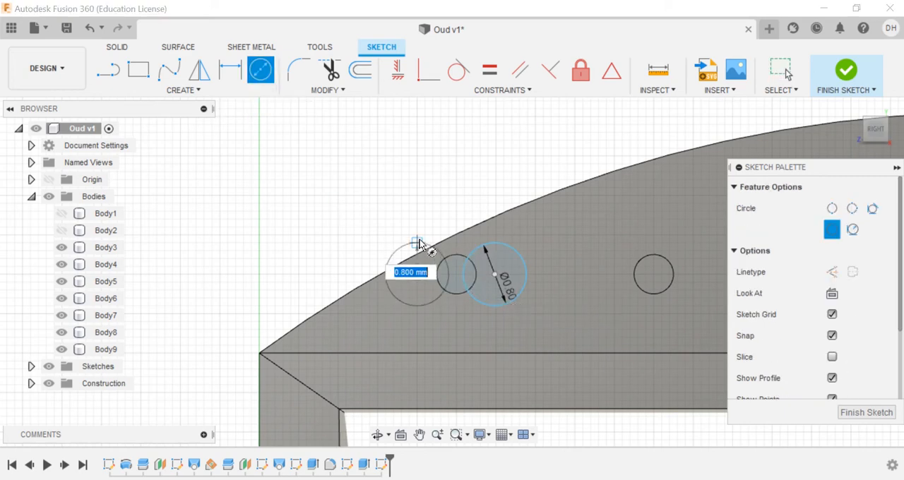
text(.8)
key(Return)
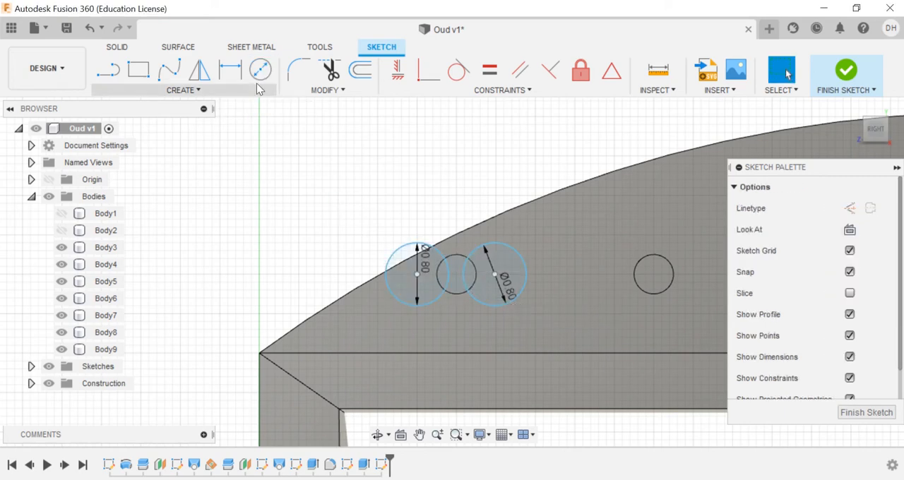
Step: Dimension both circle centres horizontally at 0.5 mm from the peg shaft's centre
key(d)
click(417, 275)
click(457, 275)
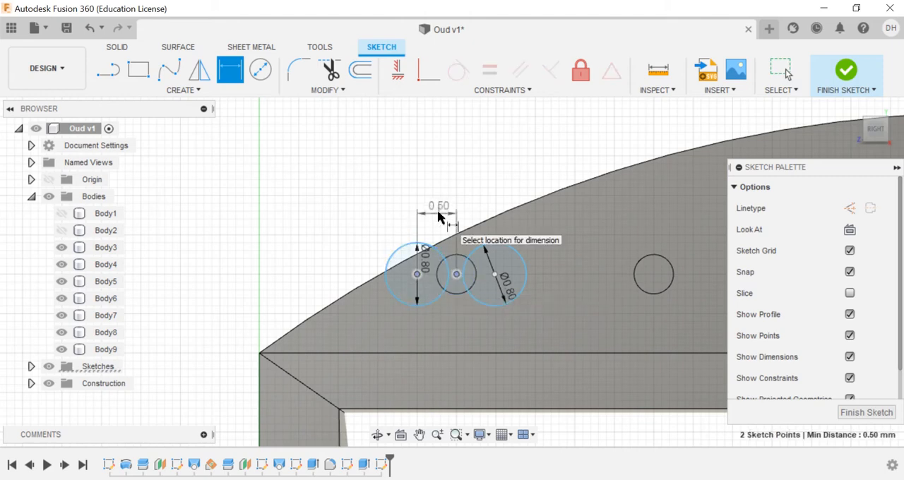
click(437, 209)
click(495, 276)
click(457, 273)
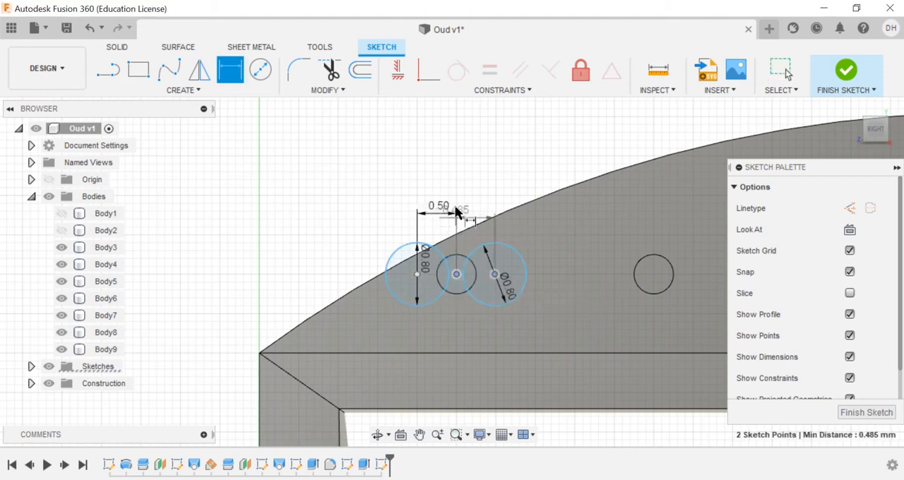
click(460, 205)
text(.5)
key(Return)
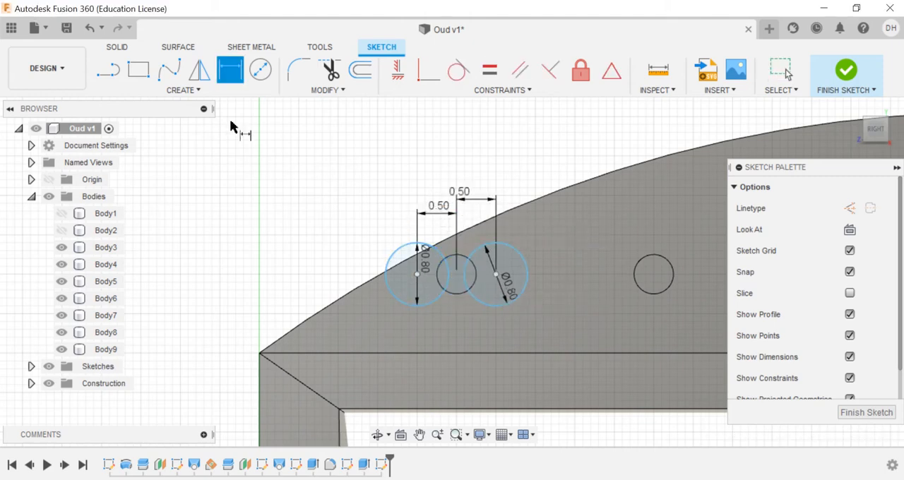
Step: Join the two circles with inward-curving three-point arcs, one across their uppermost points and one across their lowest points
click(183, 90)
mouse_move(212, 149)
click(247, 152)
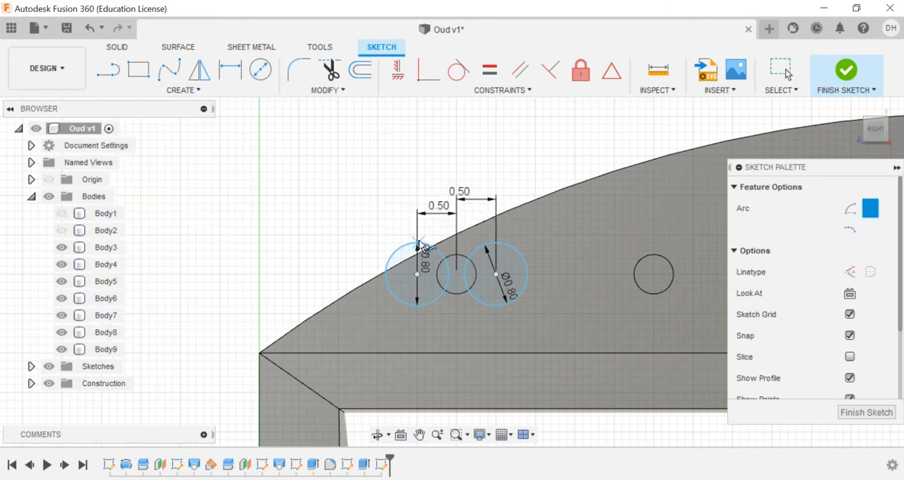
scroll(418, 247, up, 3)
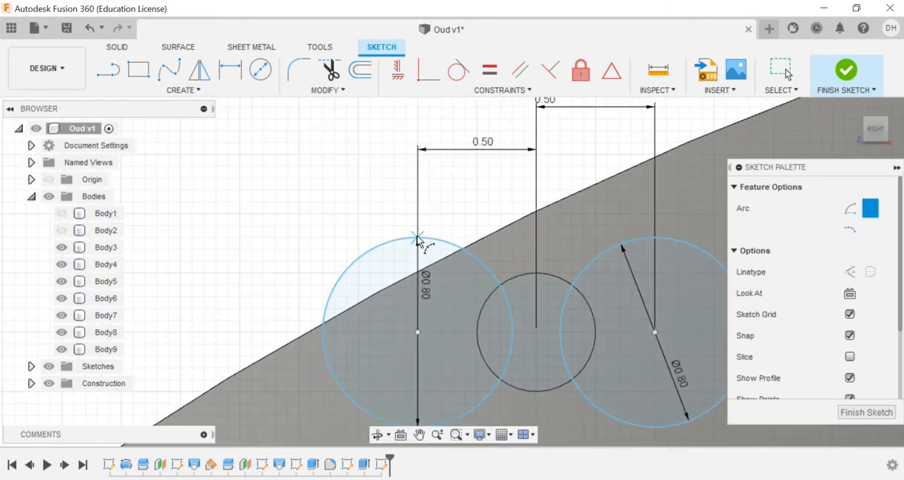
click(418, 239)
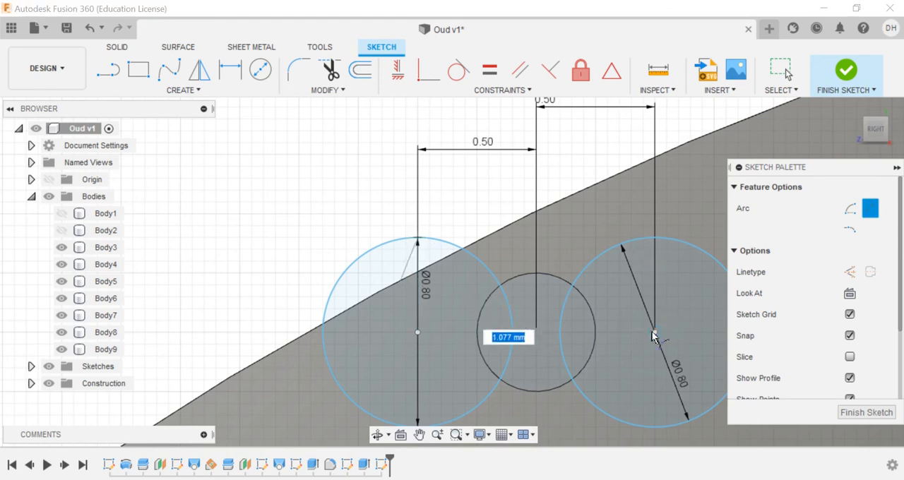
click(654, 238)
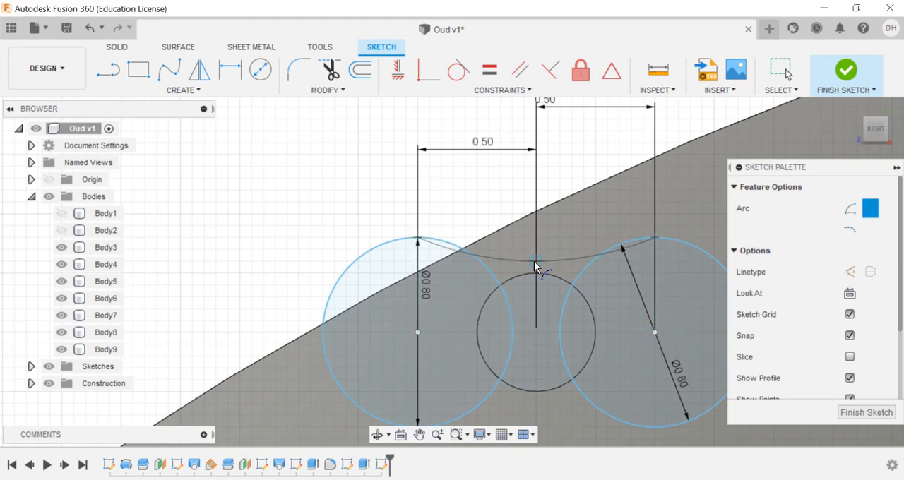
click(657, 427)
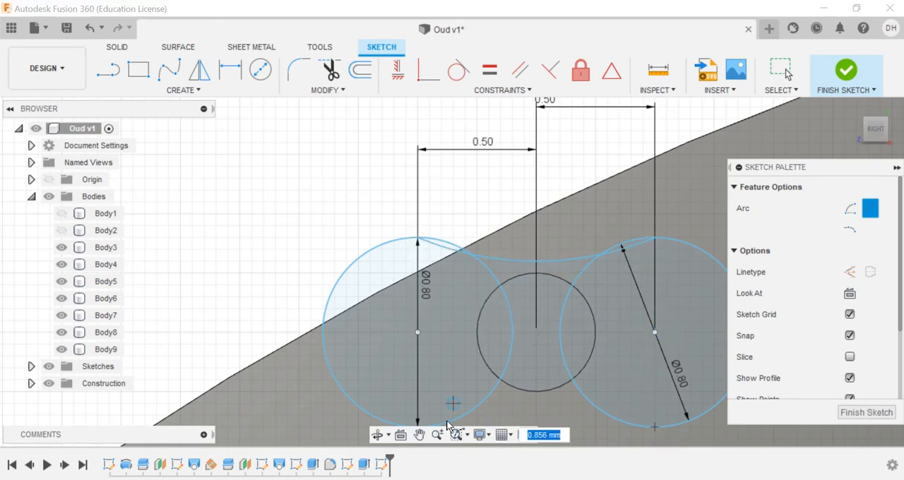
middle_drag(450, 418, 356, 322)
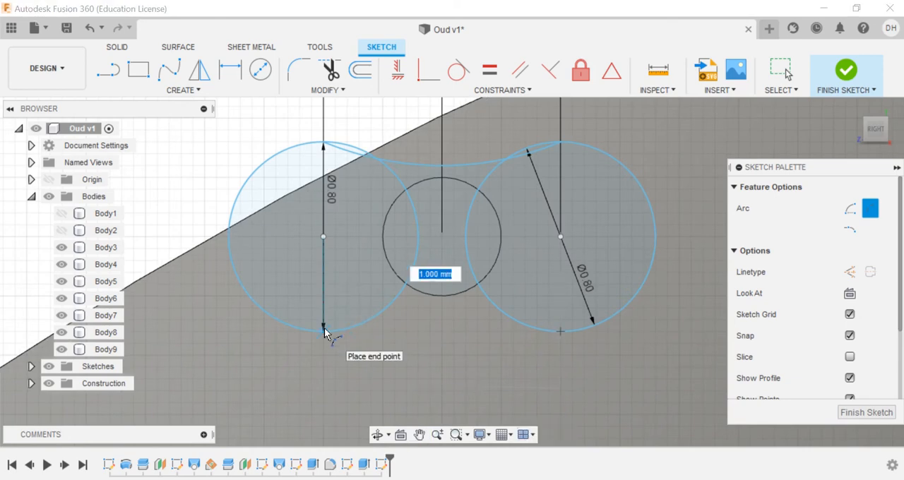
click(325, 328)
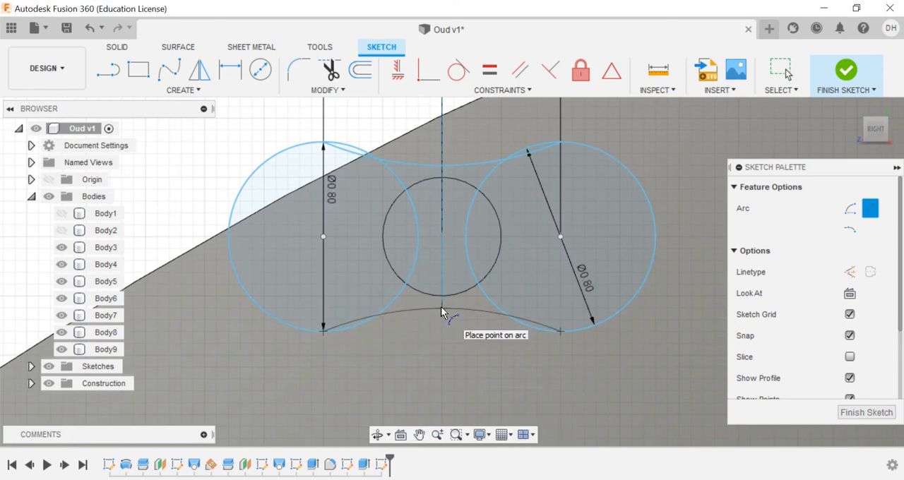
click(440, 307)
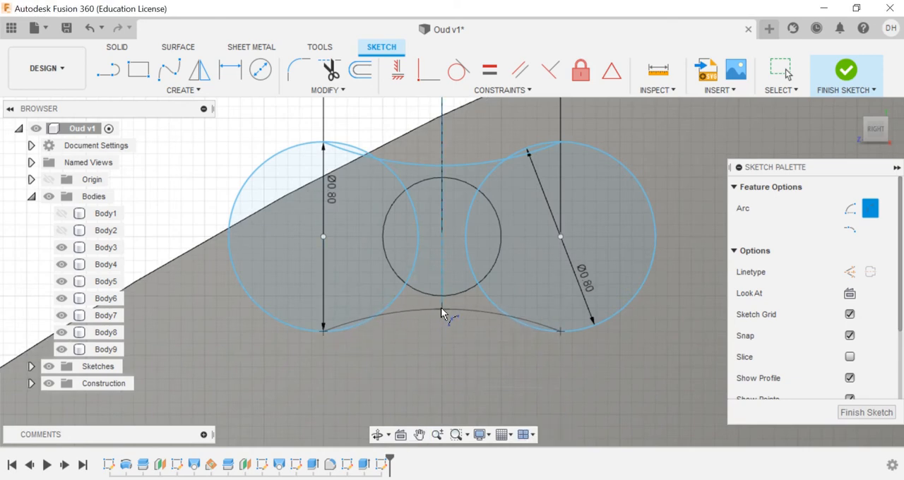
Step: Trim the circles' inner segments to leave a single peg-head outline, and finish the sketch
click(331, 71)
click(364, 152)
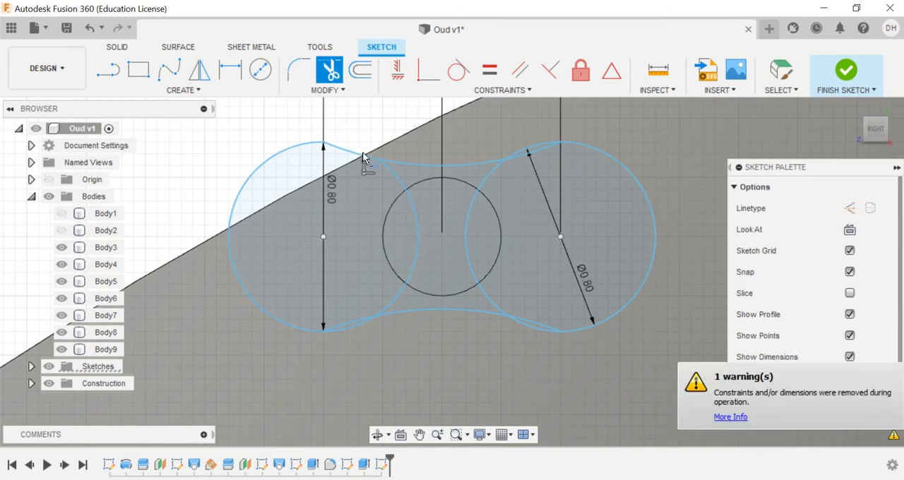
click(414, 210)
click(399, 300)
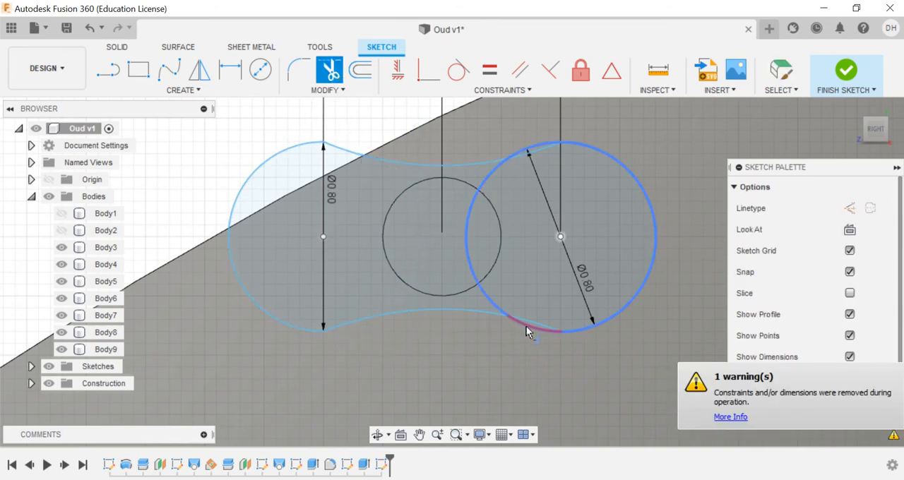
click(486, 296)
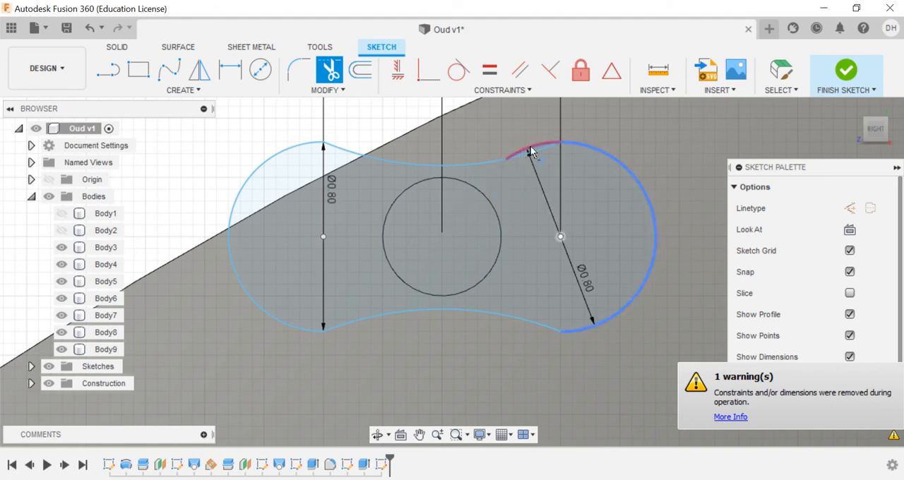
click(846, 71)
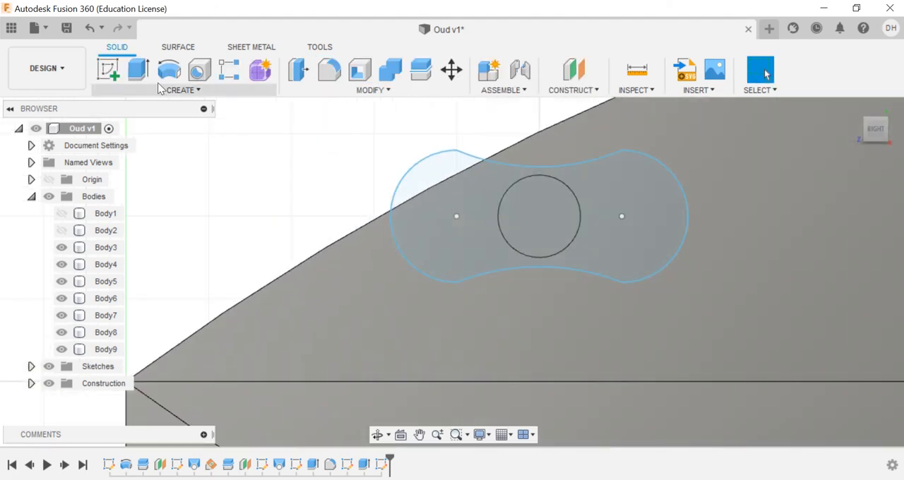
Step: Extrude the peg-head outline together with its inner circle 1 mm outward as a new body
click(139, 70)
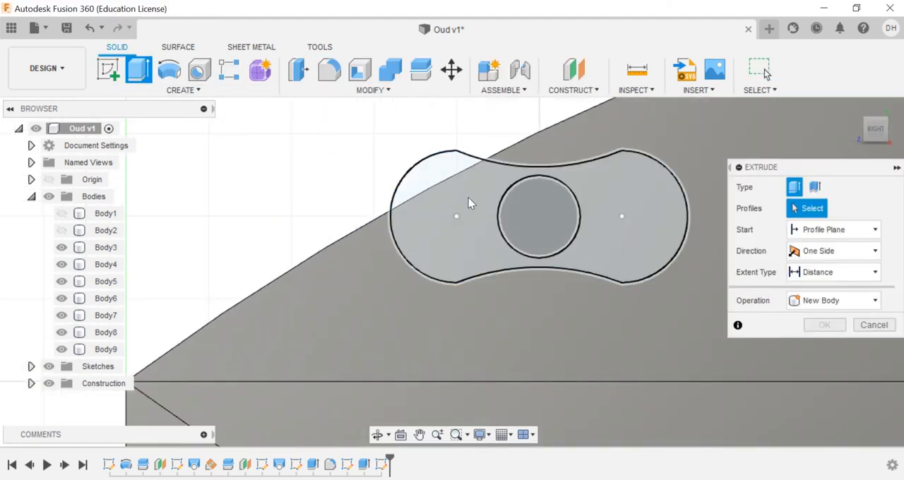
click(470, 203)
click(538, 215)
click(864, 119)
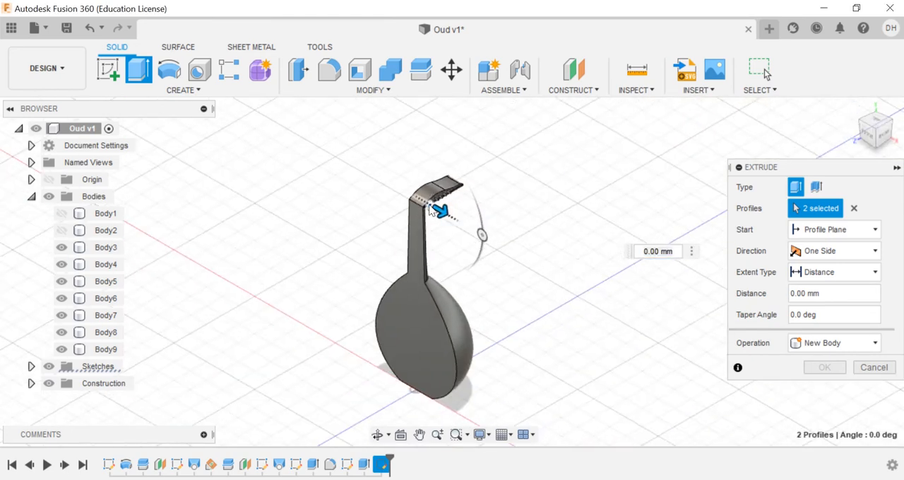
scroll(430, 204, up, 10)
drag(474, 204, 512, 231)
click(836, 342)
click(812, 404)
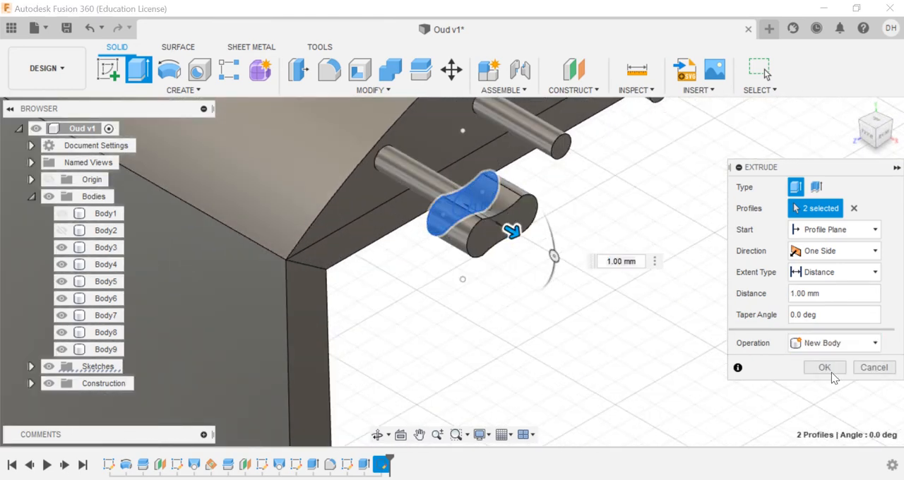
click(824, 367)
Step: Start a rectangular pattern of the new peg-head body, using the origin Z axis as its direction
click(212, 94)
mouse_move(216, 307)
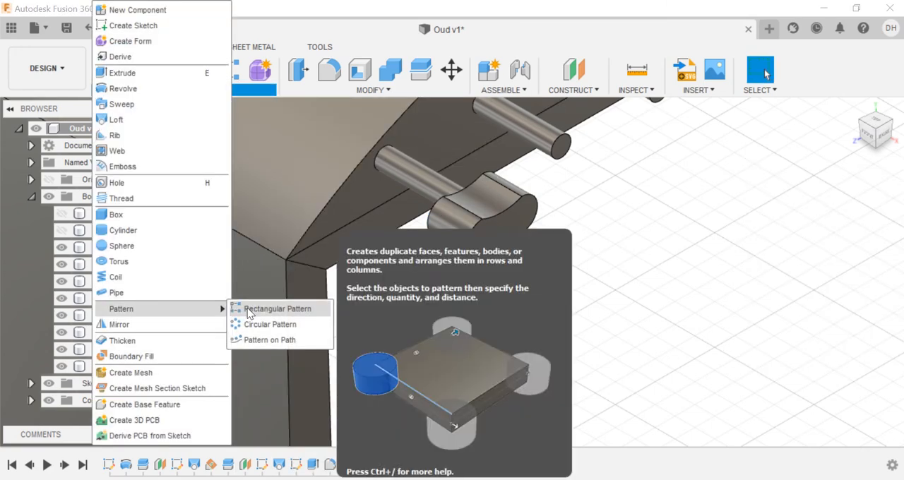
click(282, 313)
click(848, 187)
click(824, 221)
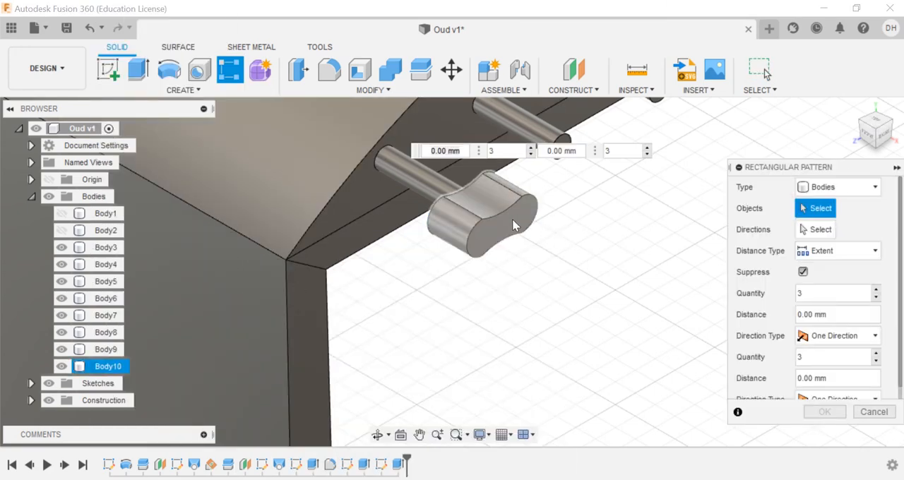
click(488, 212)
click(819, 230)
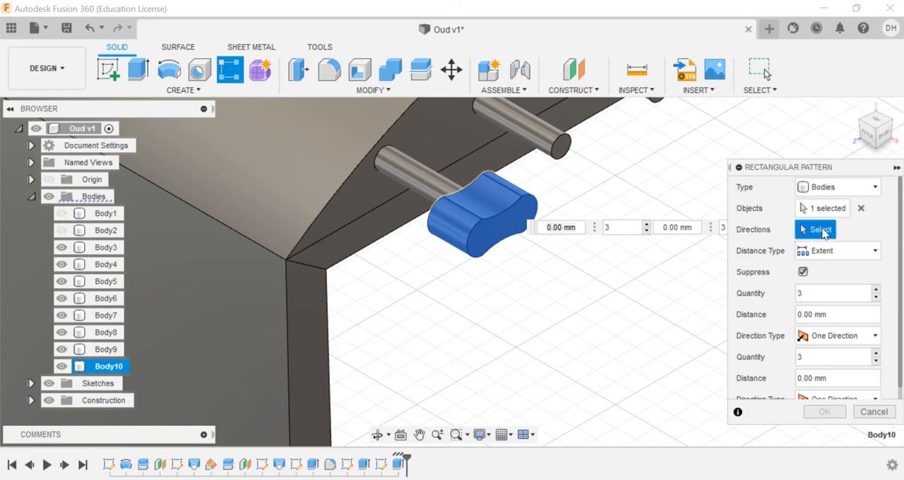
scroll(633, 220, down, 10)
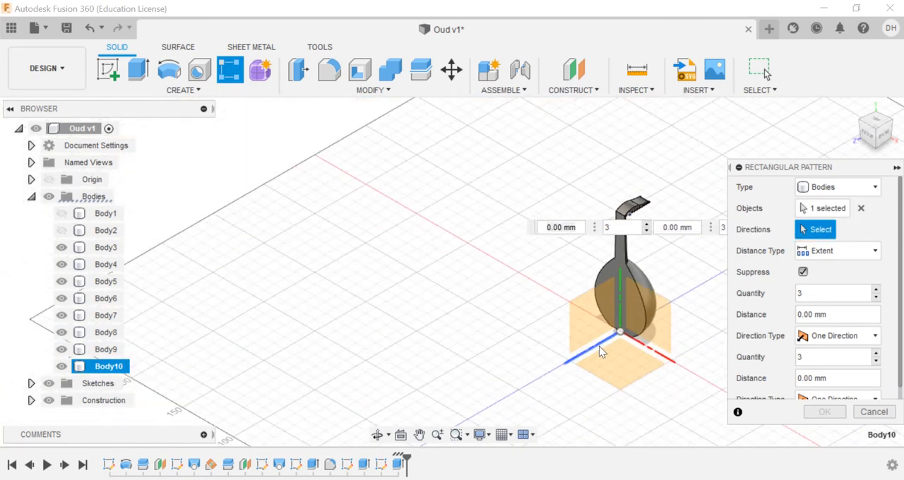
click(602, 344)
scroll(638, 199, up, 8)
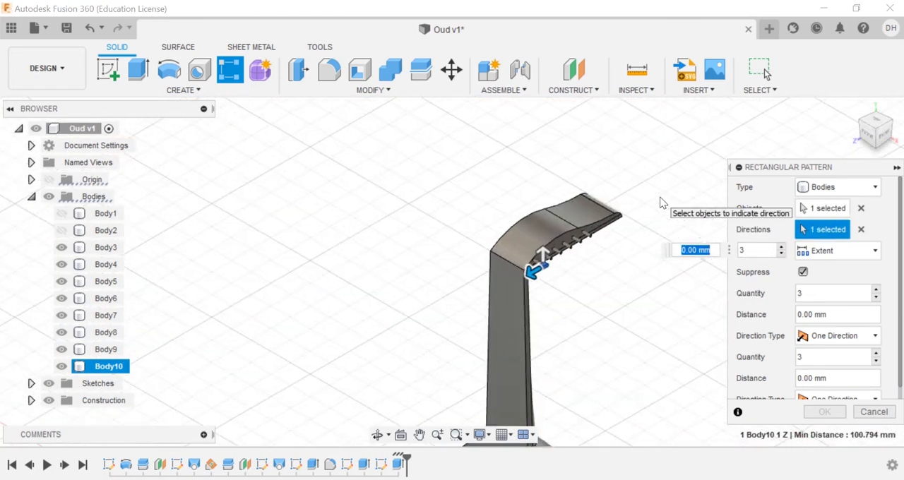
Step: Set the peg-head pattern to 6 instances over an extent of -12.5 mm along the row of shafts, and finish it
scroll(660, 203, up, 3)
drag(417, 339, 622, 326)
text(1)
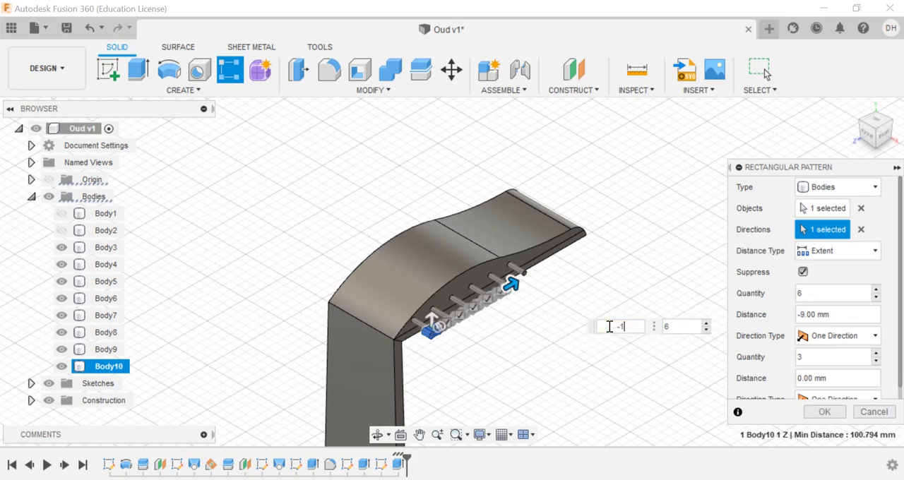
text(2.5)
click(881, 131)
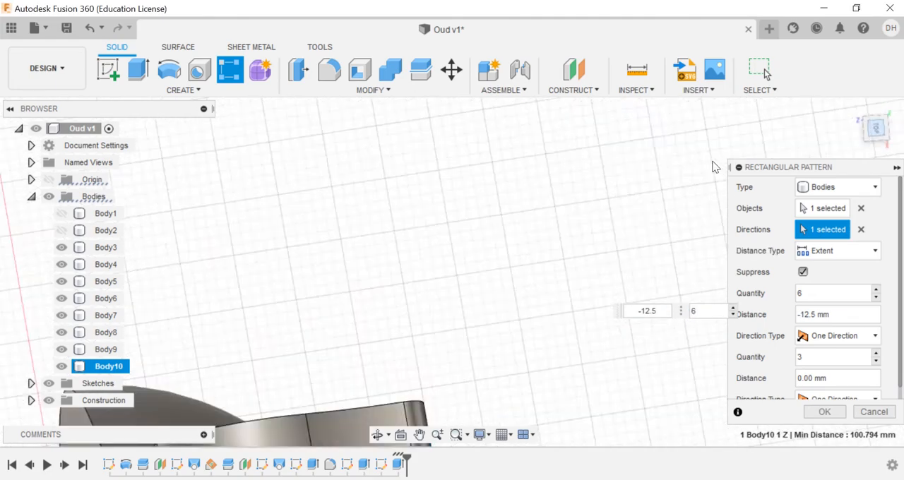
click(420, 434)
scroll(435, 364, up, 3)
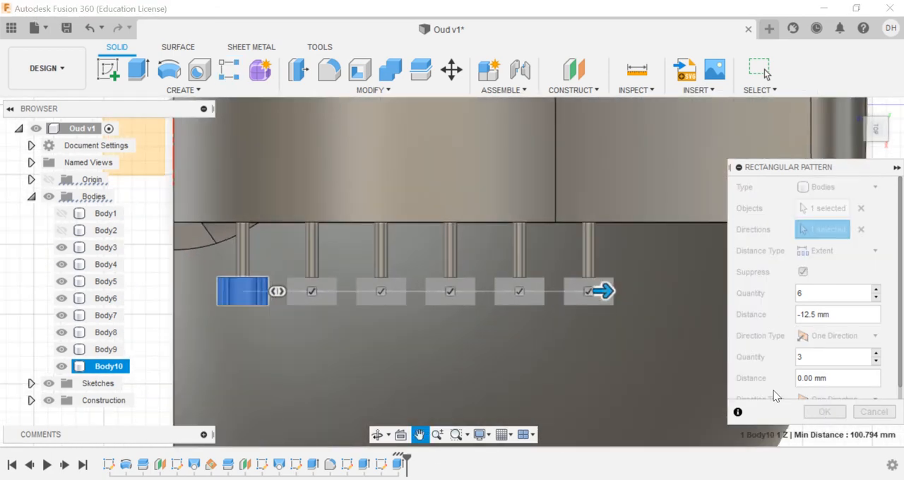
key(Escape)
click(823, 412)
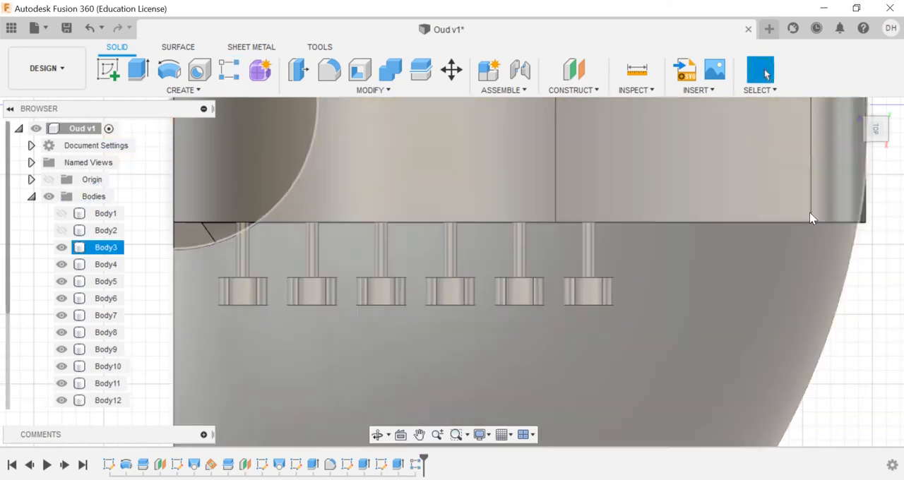
Step: Start a Mirror of bodies and select all six peg shafts with their six peg heads
click(860, 118)
click(176, 91)
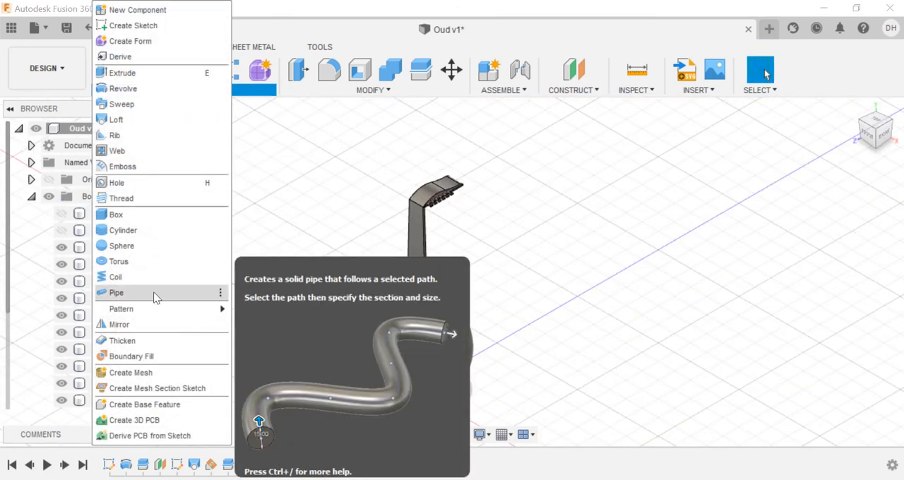
click(161, 322)
scroll(422, 203, up, 5)
scroll(421, 203, up, 5)
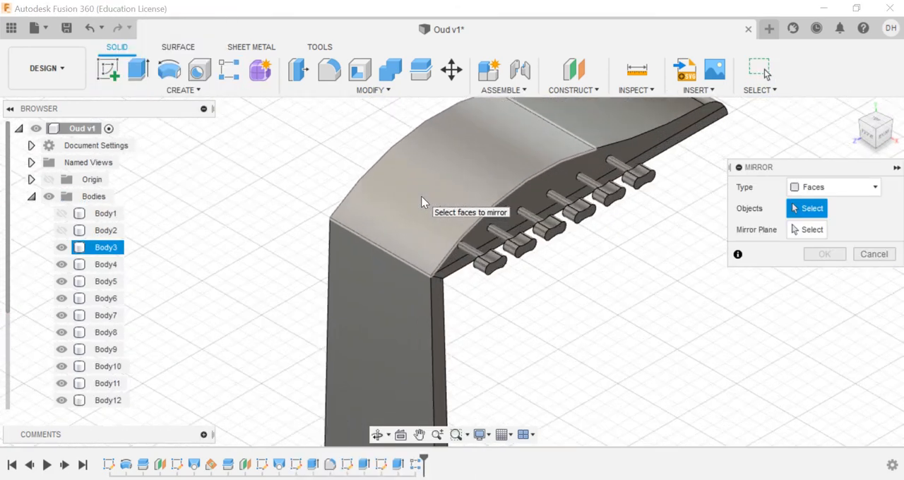
click(833, 187)
click(834, 223)
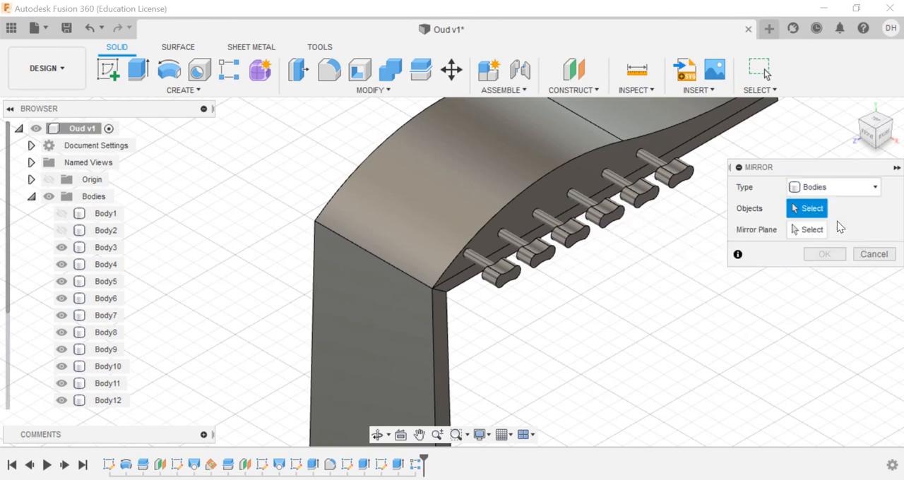
click(480, 261)
shift+click(80, 367)
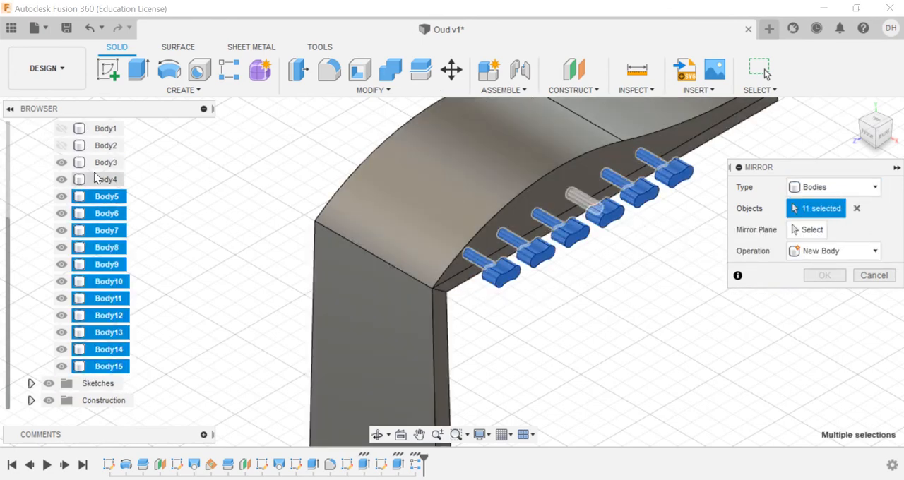
click(89, 180)
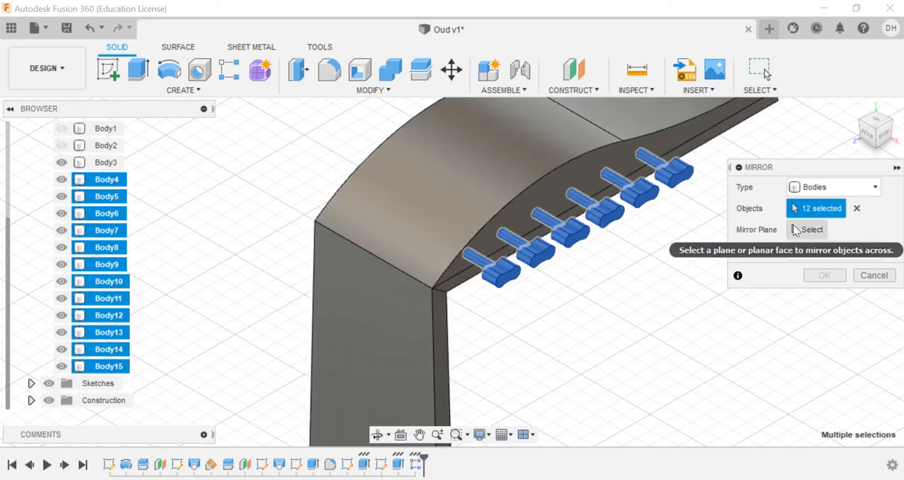
Step: Mirror the selected pegs across the vertical YZ origin plane as new bodies on the pegbox's opposite side
click(809, 229)
scroll(597, 298, down, 5)
scroll(597, 298, down, 5)
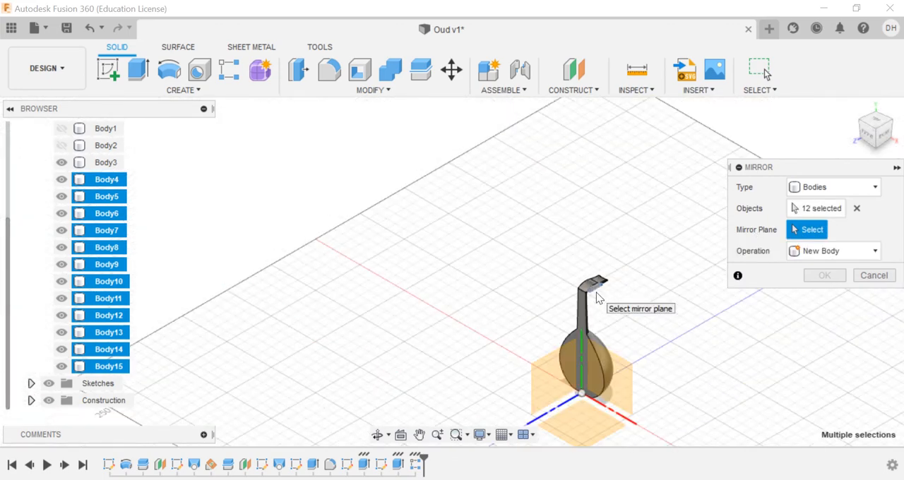
click(557, 368)
click(825, 275)
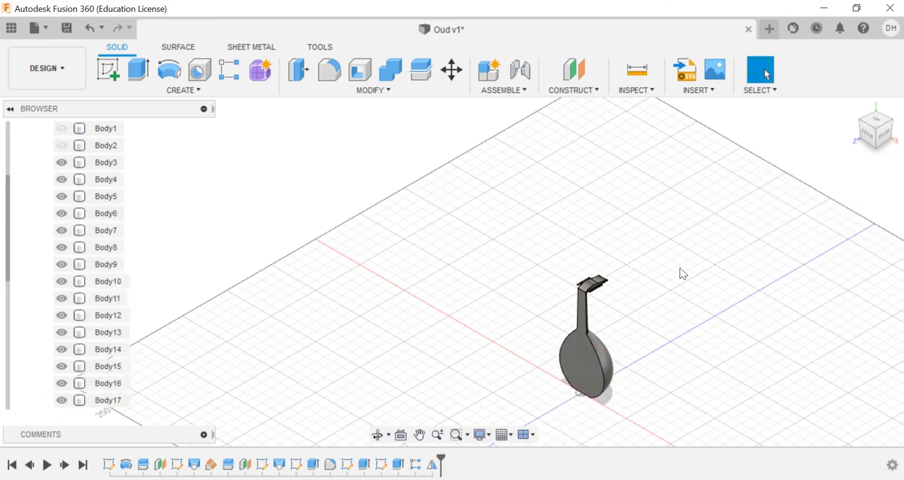
scroll(620, 297, up, 5)
scroll(410, 123, up, 3)
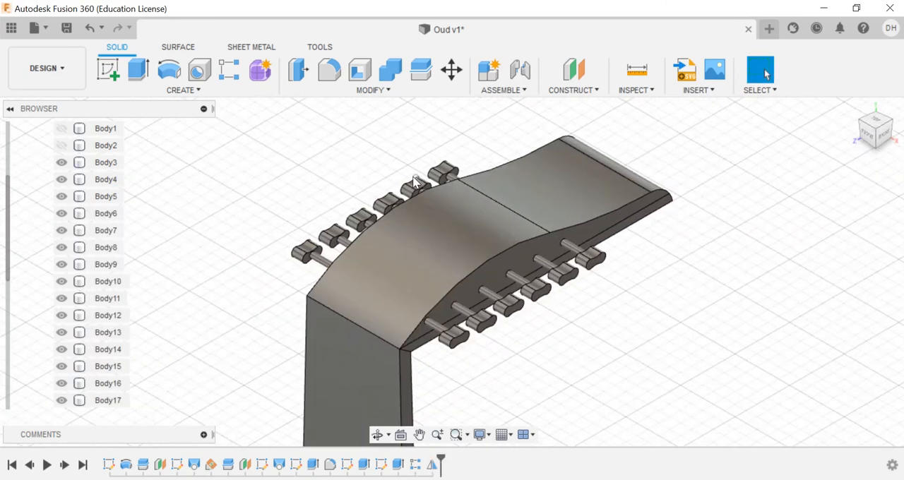
Step: Start a Combine with Join, targeting the original-side shaft nearest the neck and taking that row's other shafts and all its heads as tools
click(390, 69)
click(458, 364)
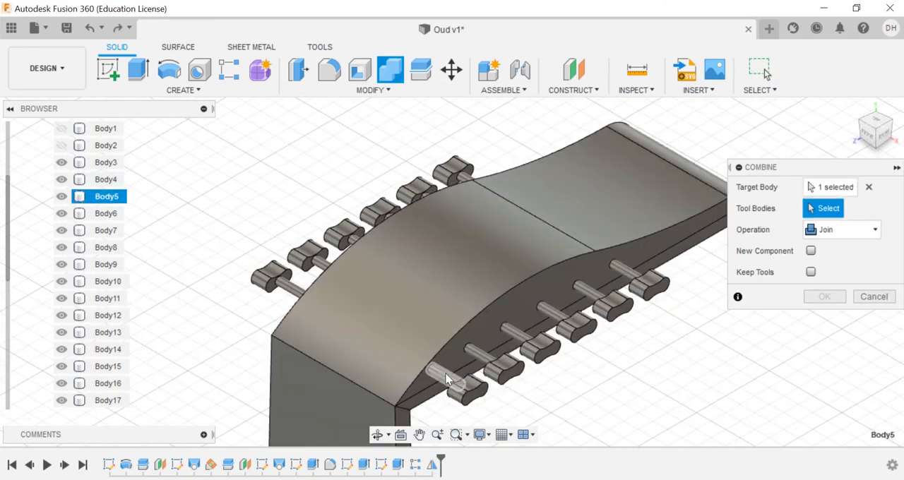
click(475, 395)
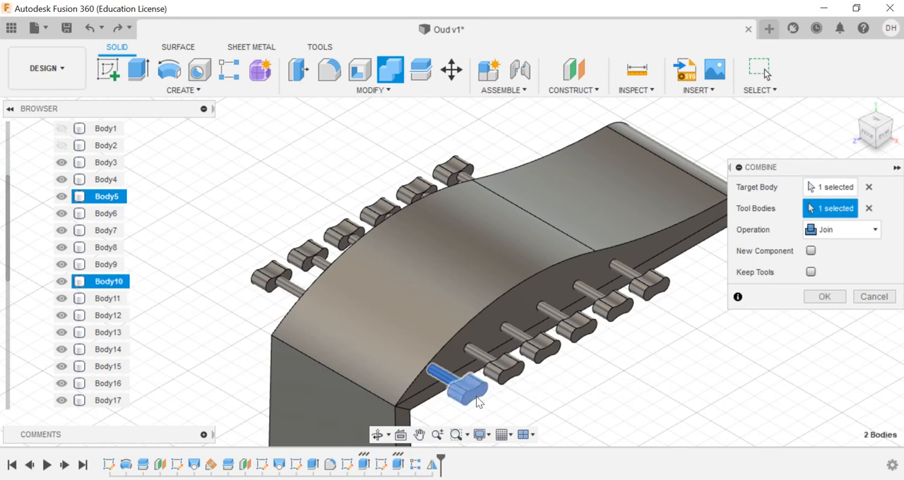
click(495, 361)
click(495, 361)
click(499, 367)
click(490, 358)
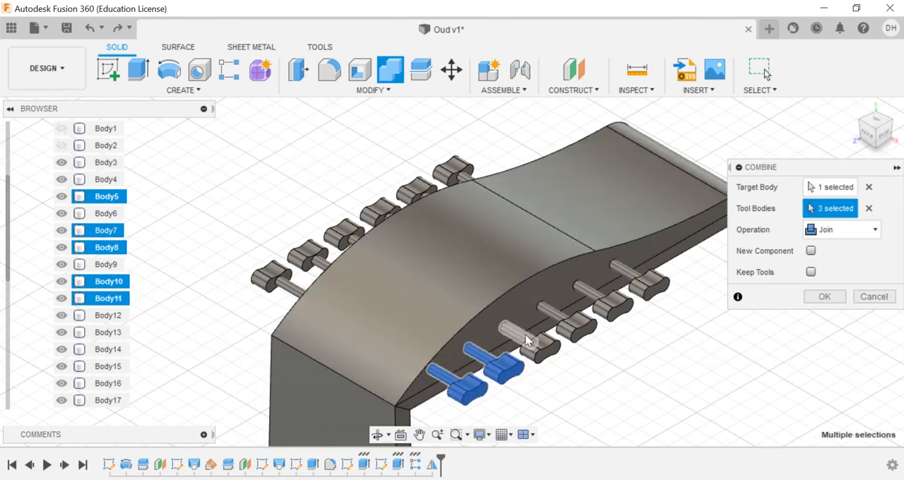
click(559, 316)
click(575, 328)
click(595, 296)
click(613, 308)
click(633, 274)
click(649, 286)
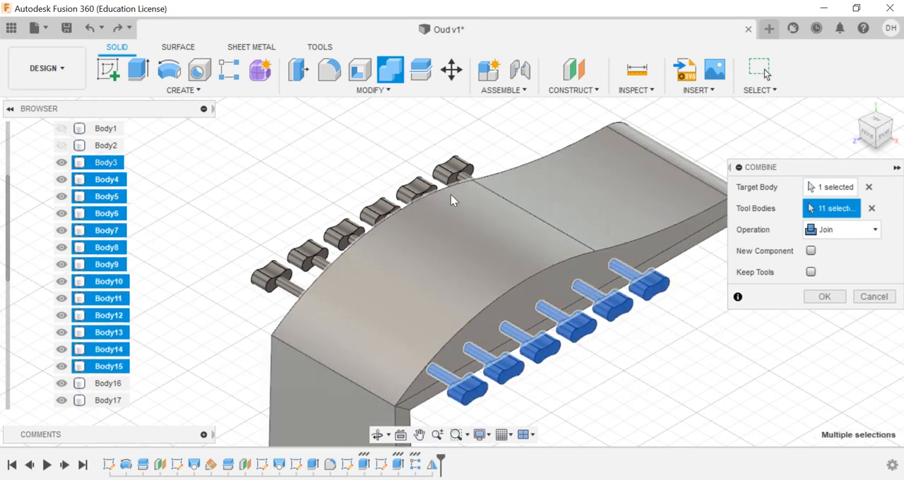
Step: Add the mirrored row's peg heads and its reachable shafts to the tool bodies of the join
click(469, 182)
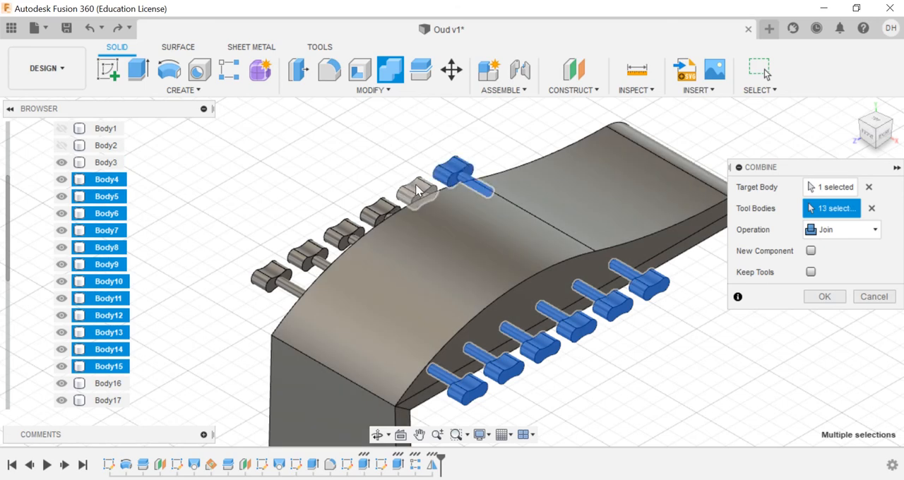
click(418, 188)
click(381, 209)
click(345, 232)
click(309, 253)
click(272, 275)
click(300, 293)
click(323, 271)
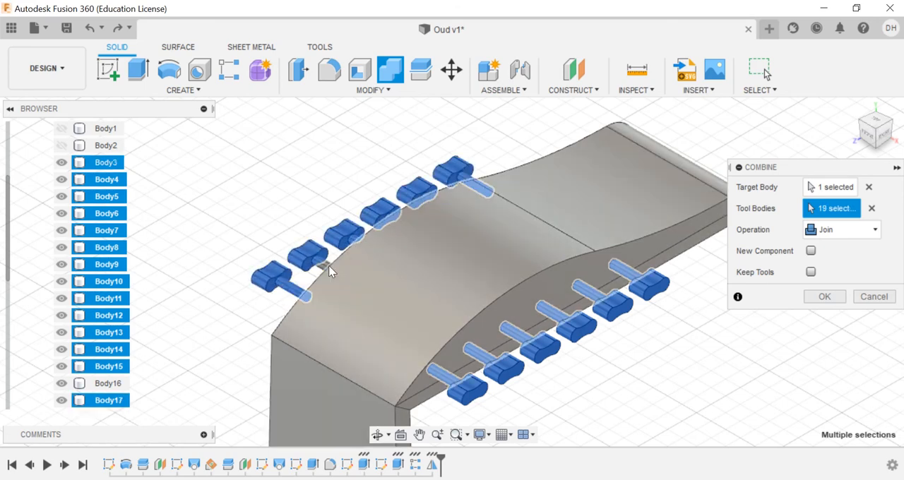
Step: Add the remaining mirrored peg shafts to the tool bodies and complete the join of all pegs
scroll(318, 272, up, 5)
scroll(413, 199, down, 5)
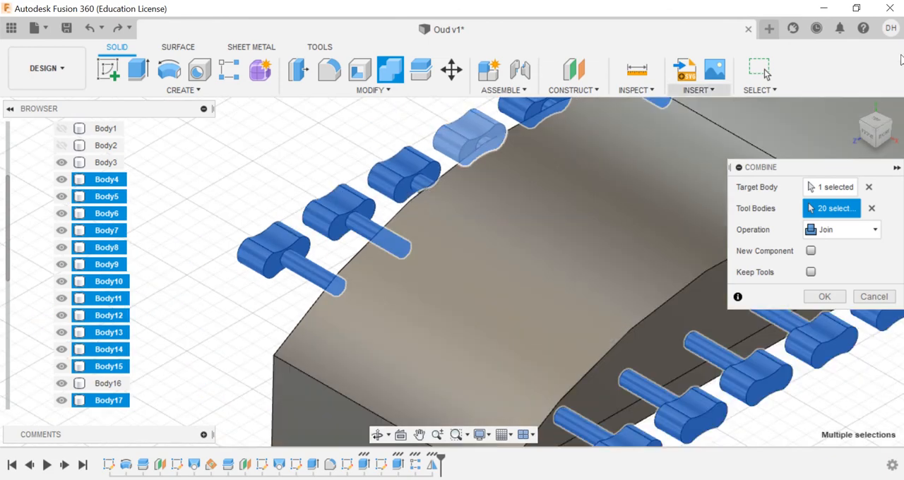
click(862, 122)
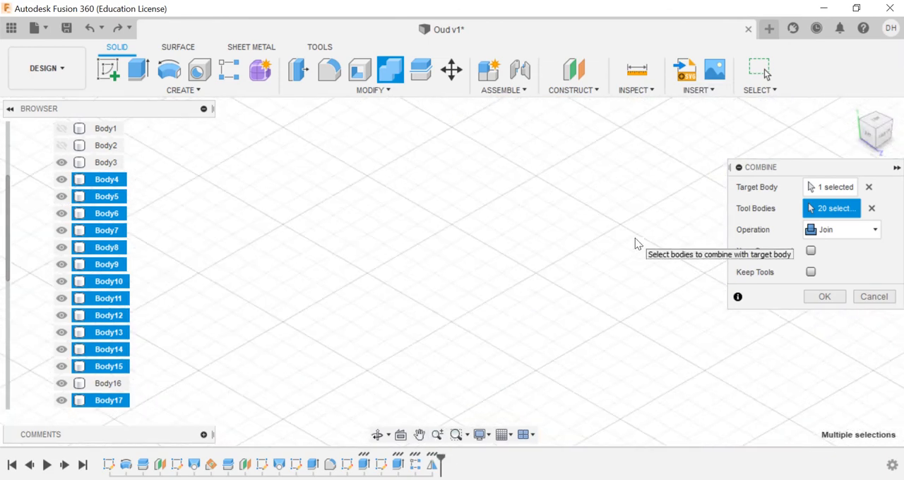
scroll(703, 170, up, 7)
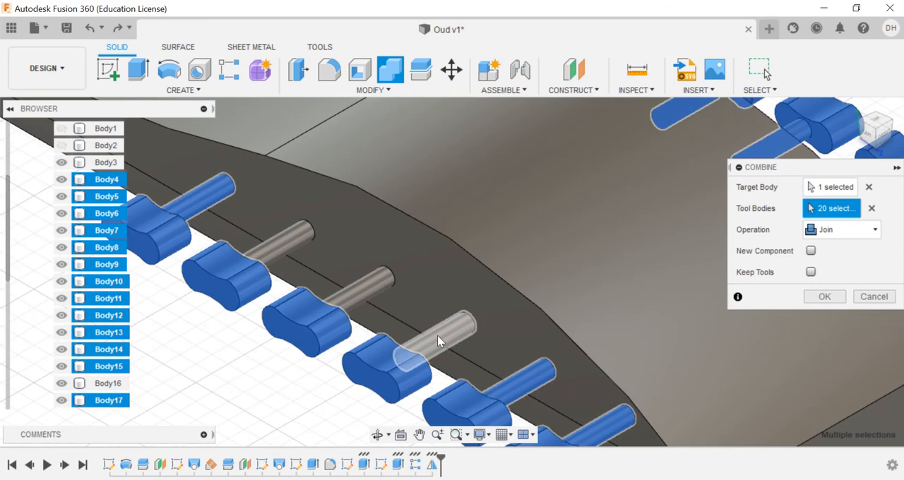
click(437, 336)
click(358, 290)
click(271, 263)
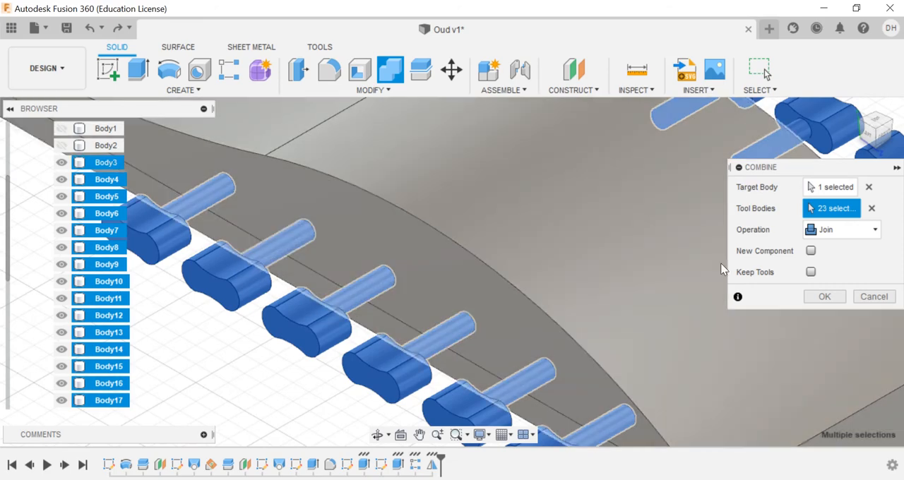
click(824, 296)
Step: Sketch a 15 mm diameter circle on the oud body's flat front face, on the vertical centreline about 30 mm below the neck joint
click(854, 108)
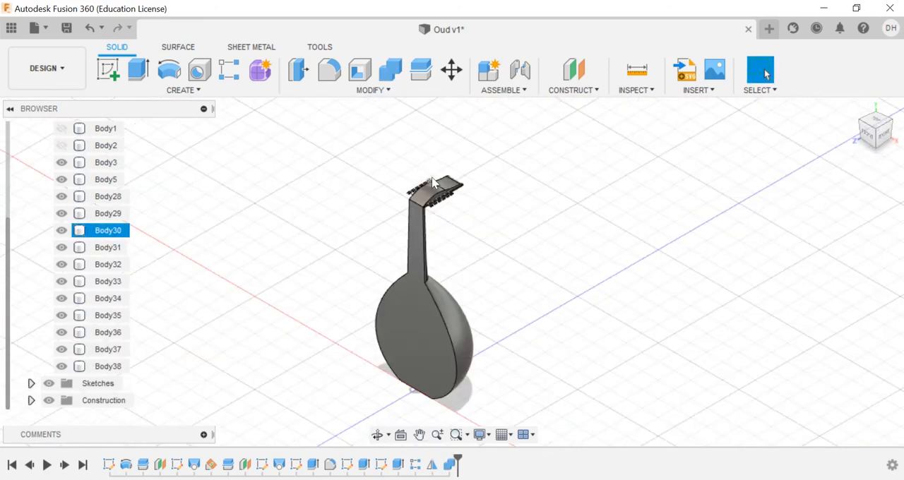
scroll(439, 193, up, 9)
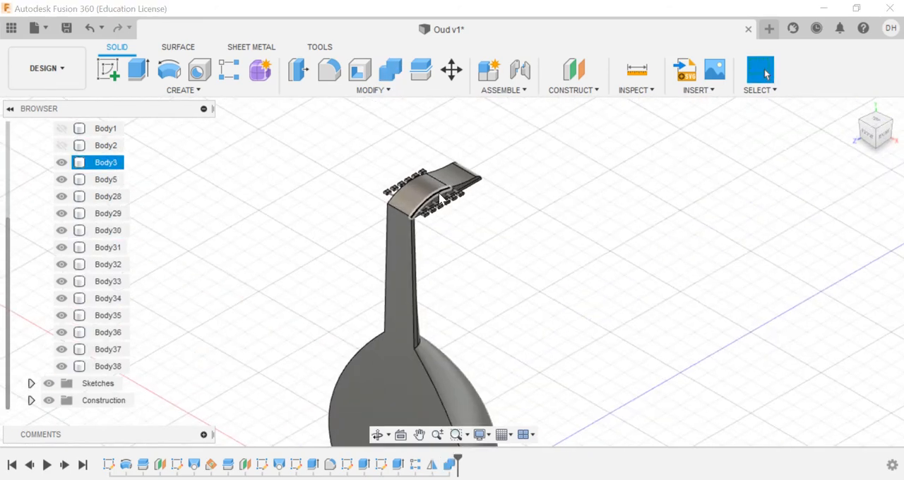
scroll(439, 198, down, 10)
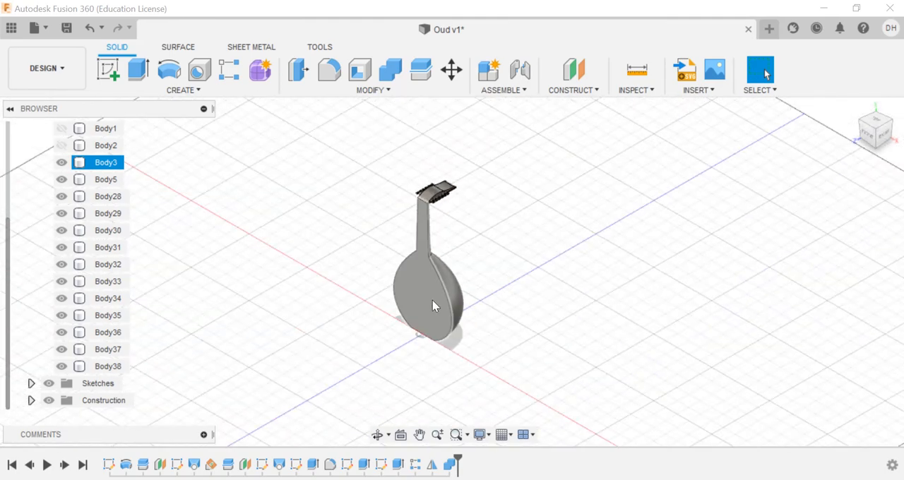
click(432, 300)
click(110, 73)
scroll(497, 276, up, 5)
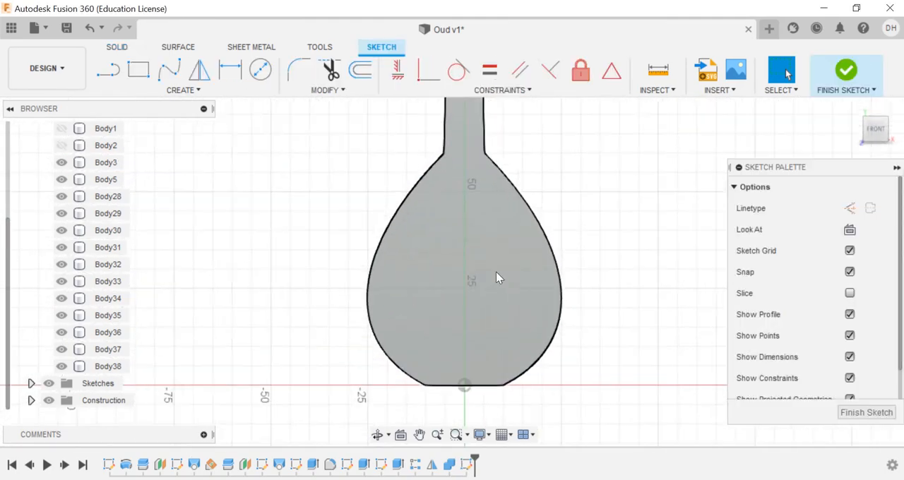
click(261, 70)
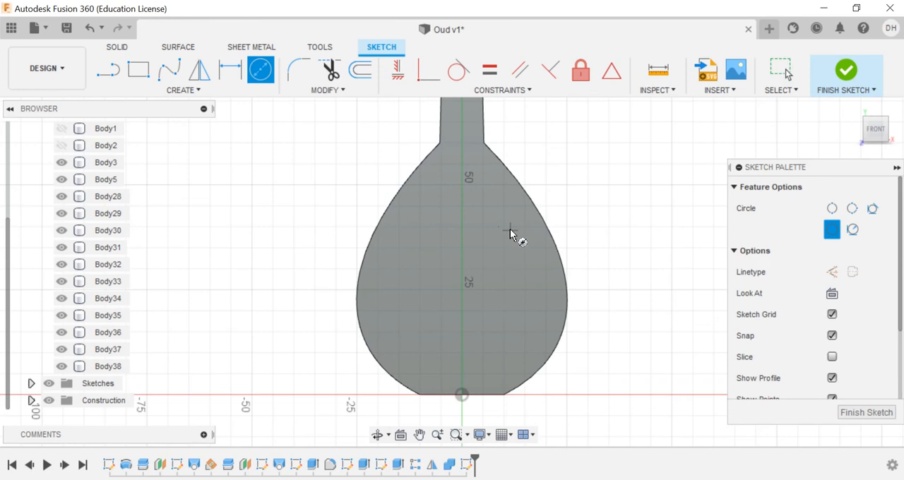
click(461, 270)
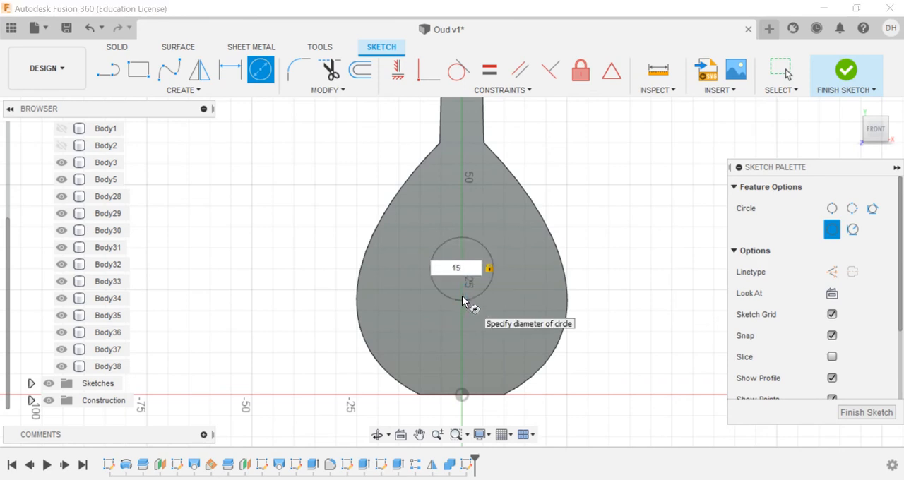
text(15)
key(Return)
Step: Dimension the vertical distance from the large circle's centre to the neck joint line and set it to 25 mm
click(239, 69)
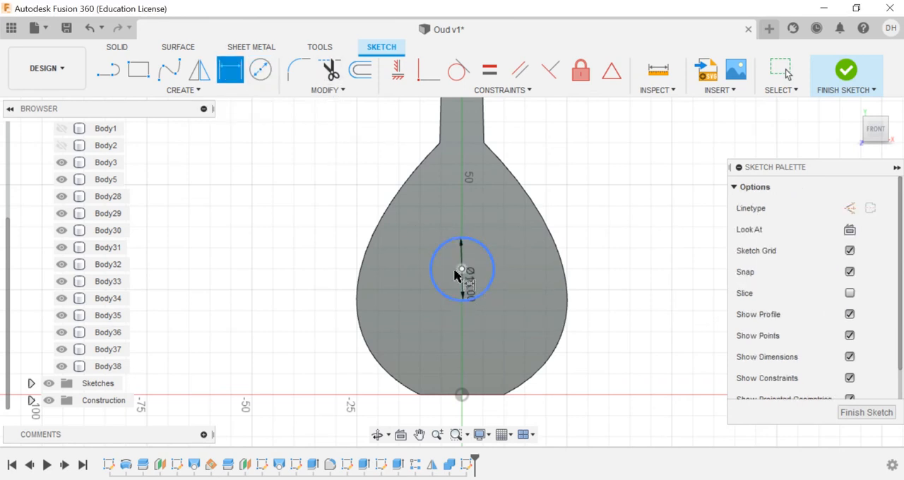
click(461, 270)
click(471, 144)
click(595, 189)
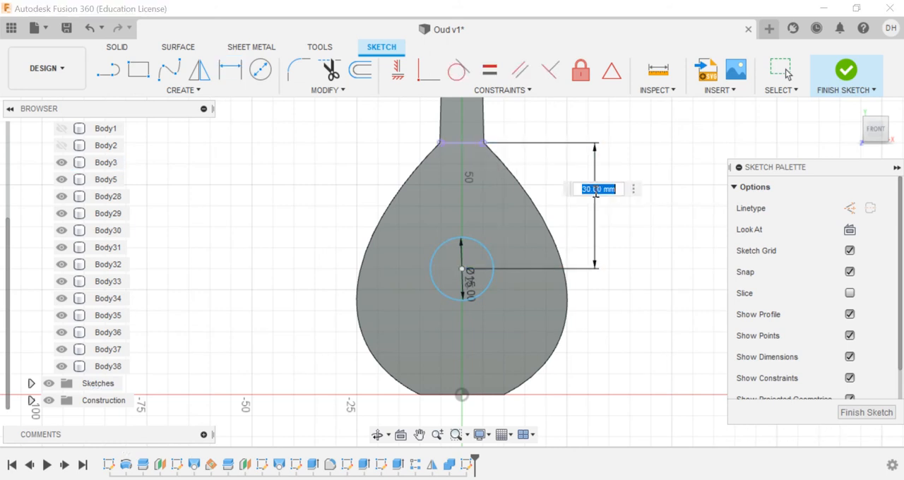
text(25)
key(Return)
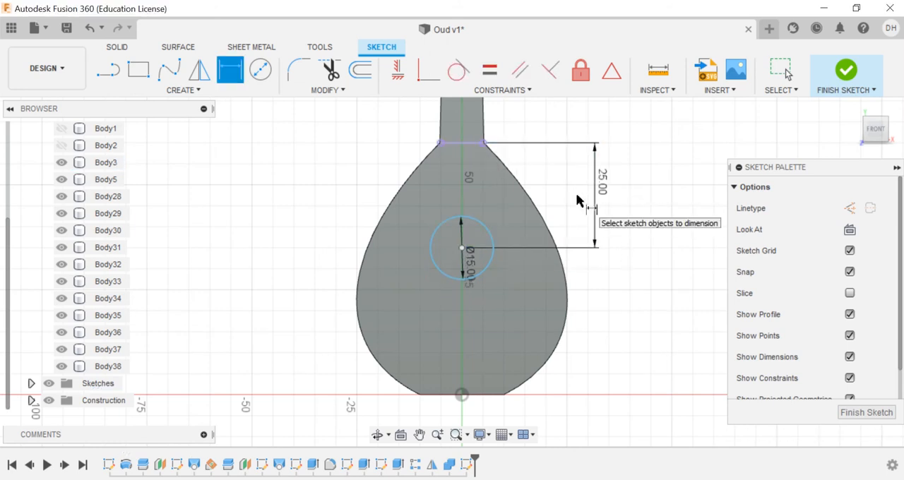
Step: Sketch a 6 mm diameter circle below and right of the large circle, its centre dimensioned 15 mm horizontally from the large circle's centre
click(256, 79)
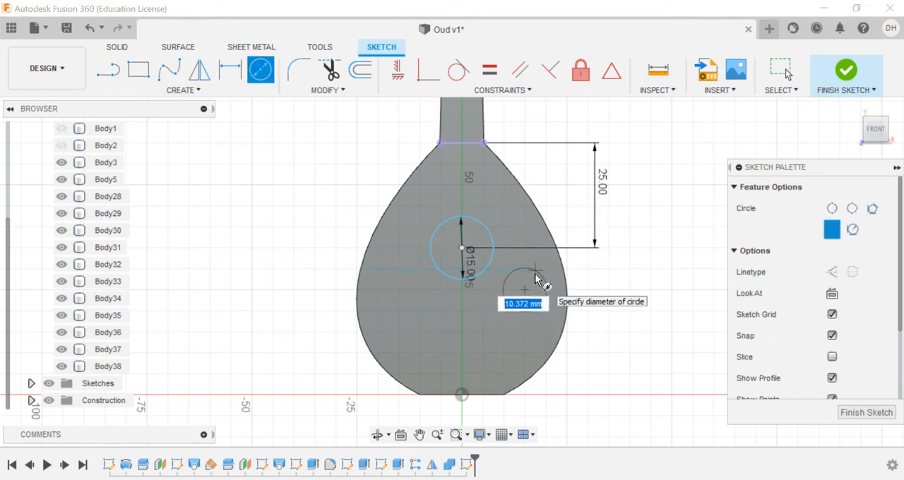
text(6)
key(Return)
key(d)
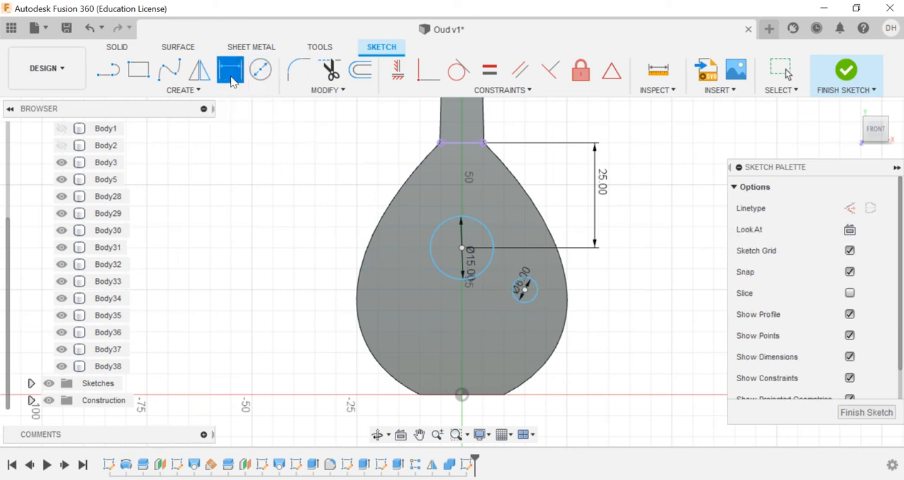
click(461, 248)
click(496, 195)
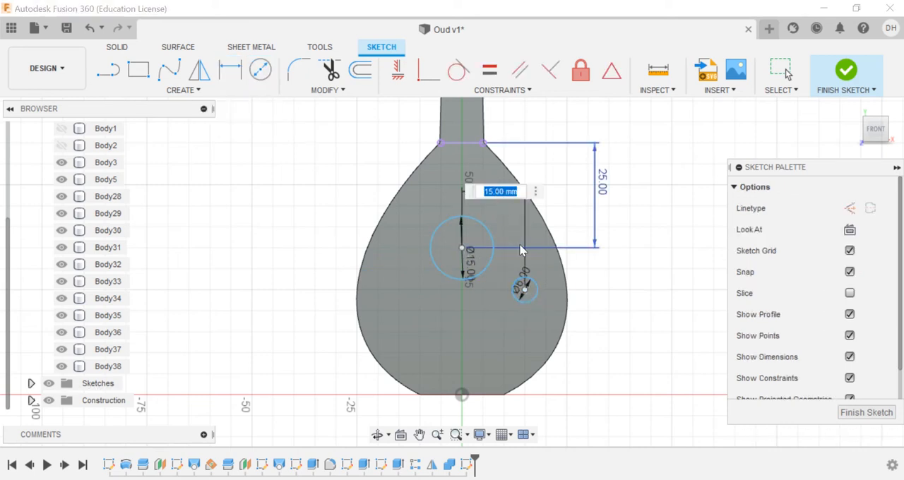
key(Return)
Step: Sketch a matching 6 mm diameter circle on the body's left half, dimensioned 15 mm horizontally from the large circle's centre
click(272, 79)
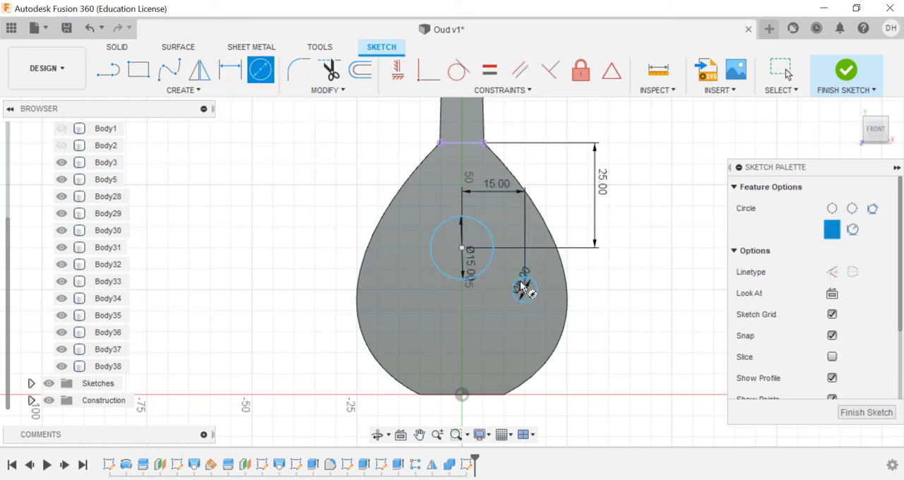
click(399, 290)
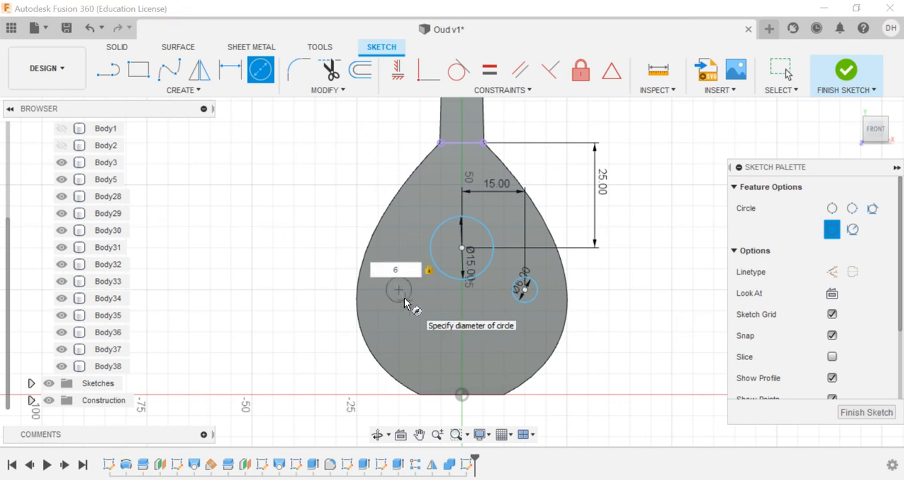
text(6)
key(Return)
key(Escape)
click(233, 68)
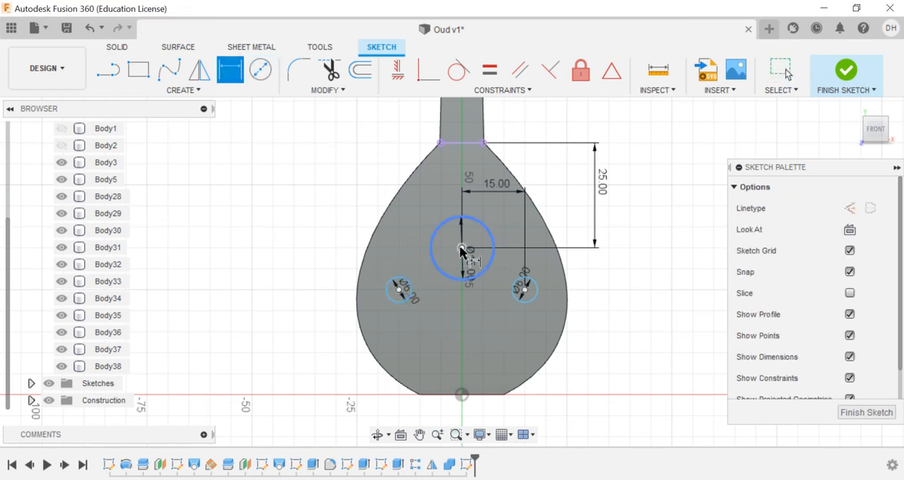
click(462, 248)
click(400, 290)
click(422, 200)
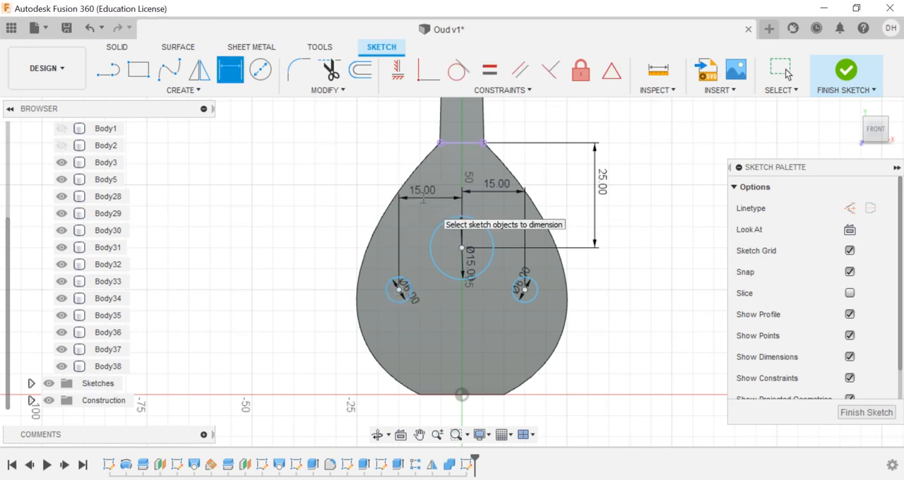
Step: Dimension both small circles' centres 10 mm vertically below the large circle's centre
click(524, 289)
click(462, 248)
click(591, 277)
key(Return)
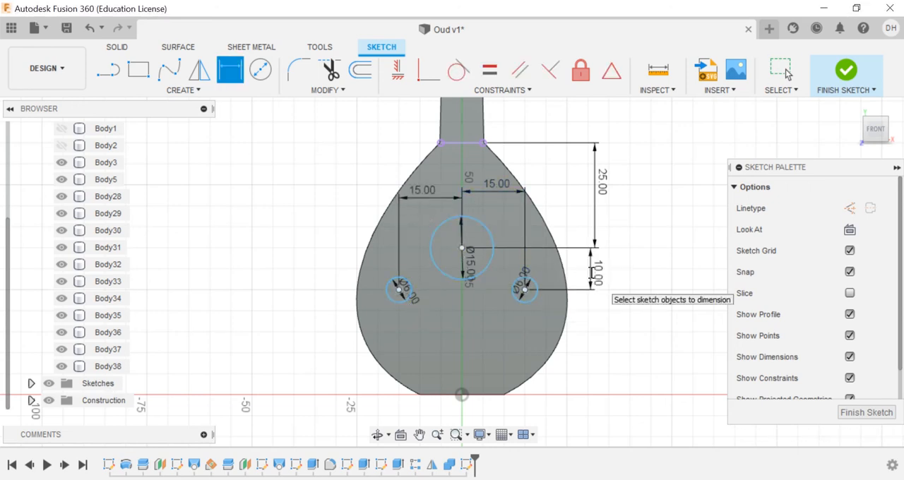
click(399, 290)
click(462, 248)
click(332, 255)
key(Return)
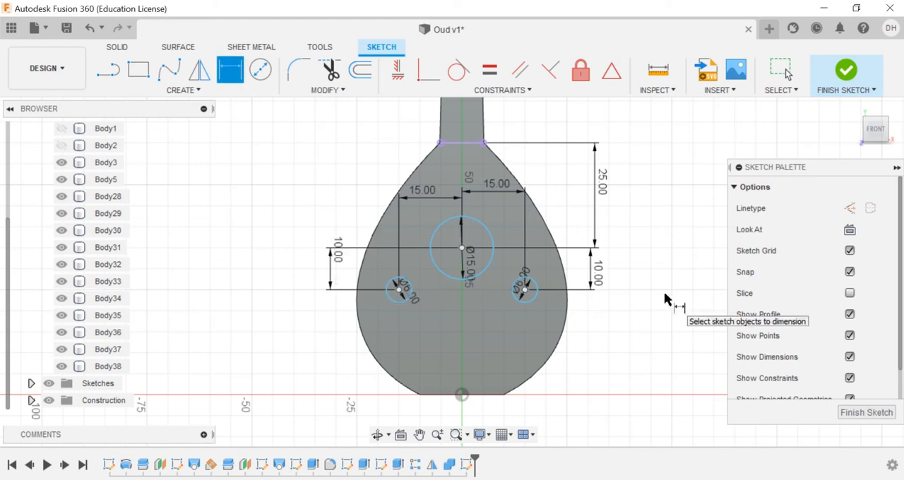
Step: Finish the sketch and extrude all three circle profiles -1 mm into the oud body's front face
click(847, 73)
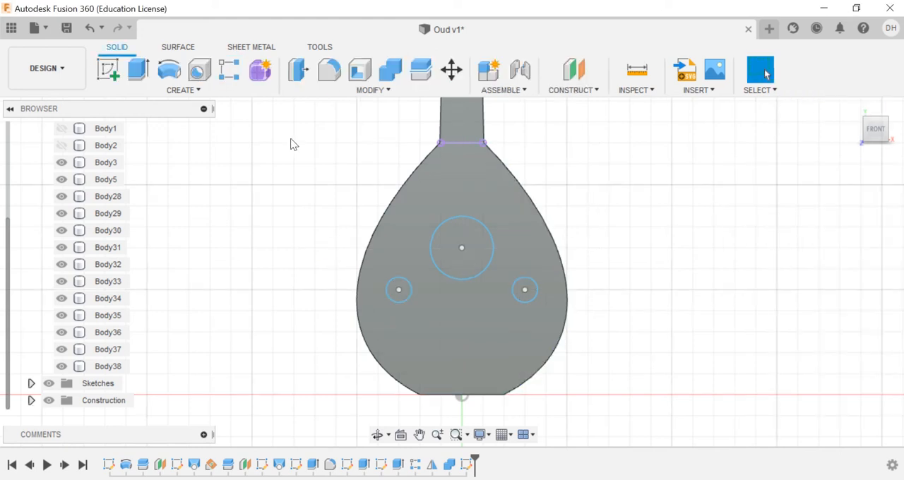
click(141, 72)
click(467, 259)
click(398, 289)
click(525, 291)
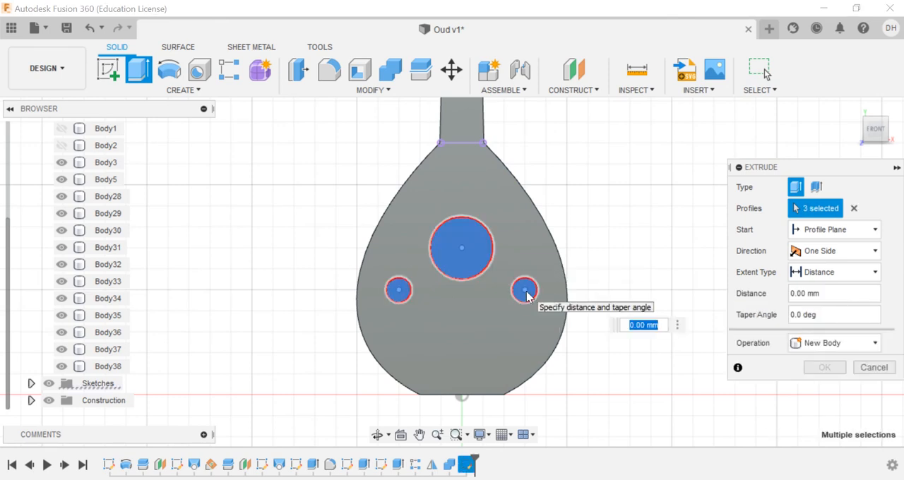
text(-1)
key(Return)
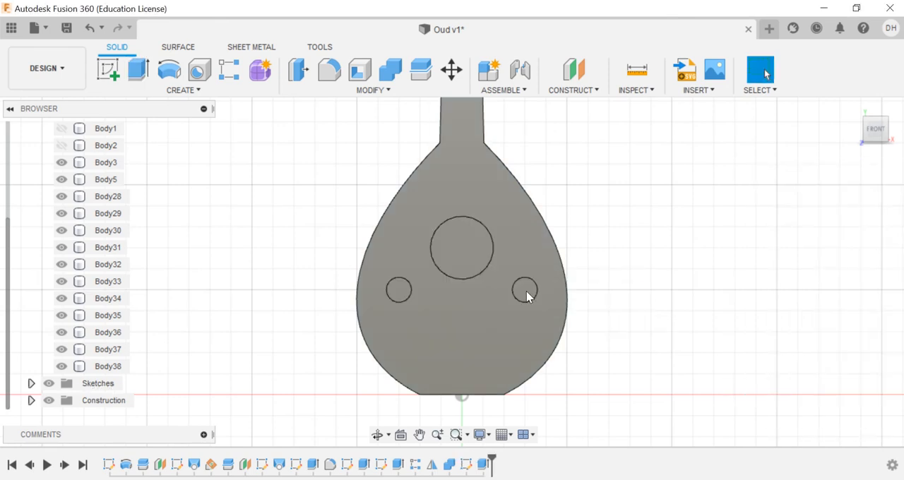
Step: Shell the oud body to a 1 mm inside thickness, removing the floor face of the large circular recess
click(359, 70)
click(459, 255)
text(1)
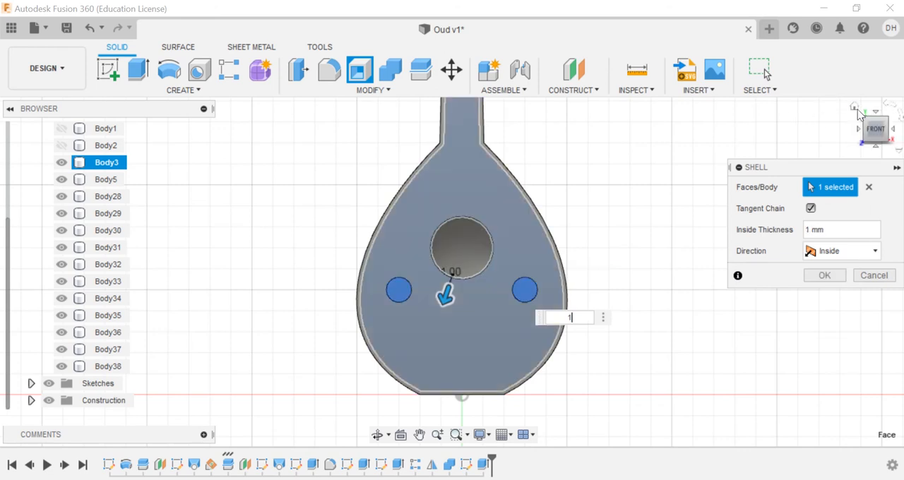
click(858, 111)
click(825, 276)
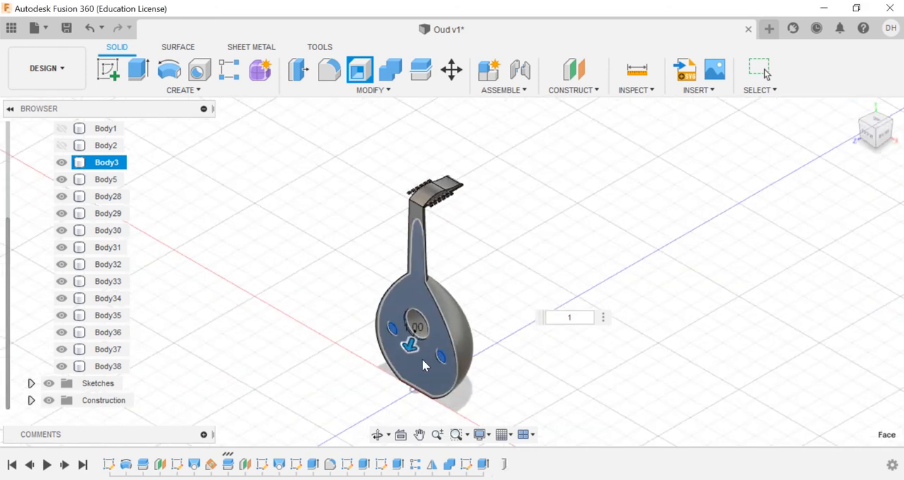
key(Escape)
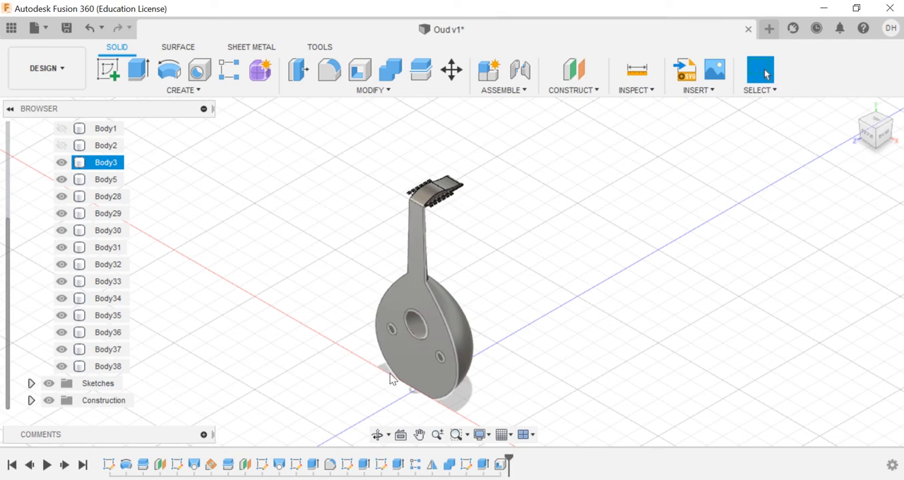
Step: Start a sketch on the front face and draw a pointed conic curve between the neck joint's corners, apex on the centreline, rho 0.99
click(411, 307)
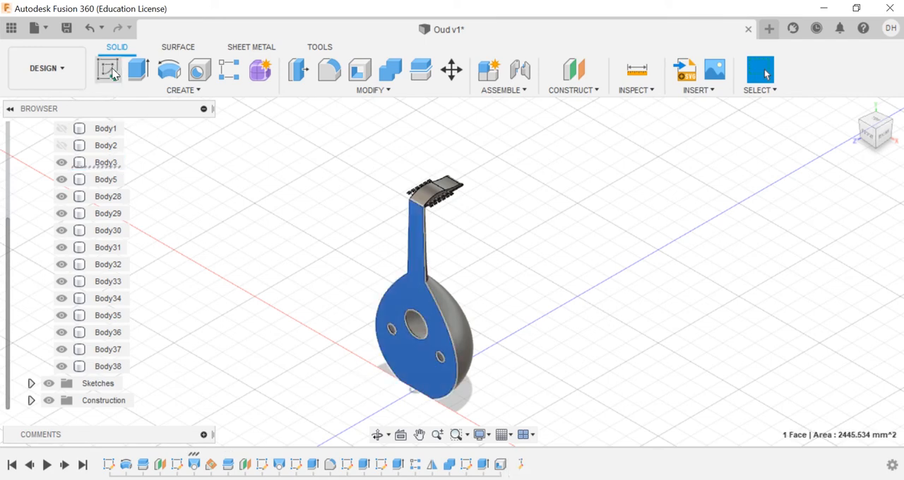
click(109, 70)
click(196, 92)
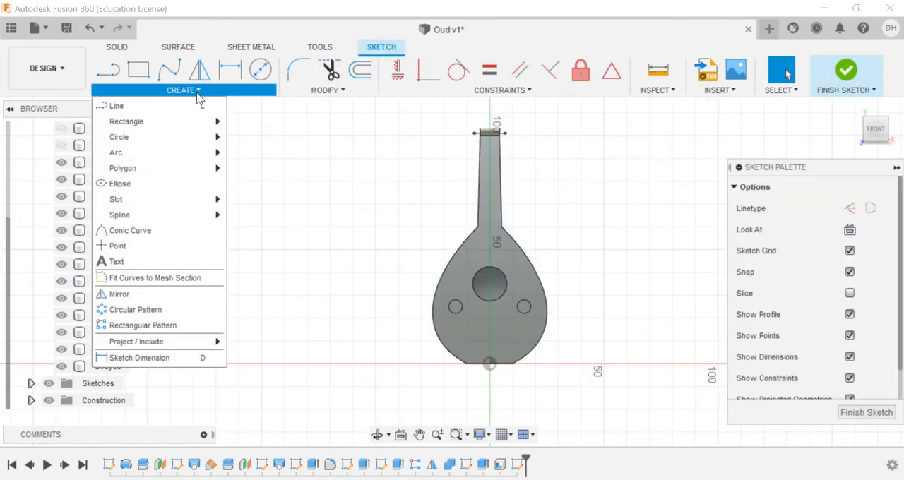
click(160, 246)
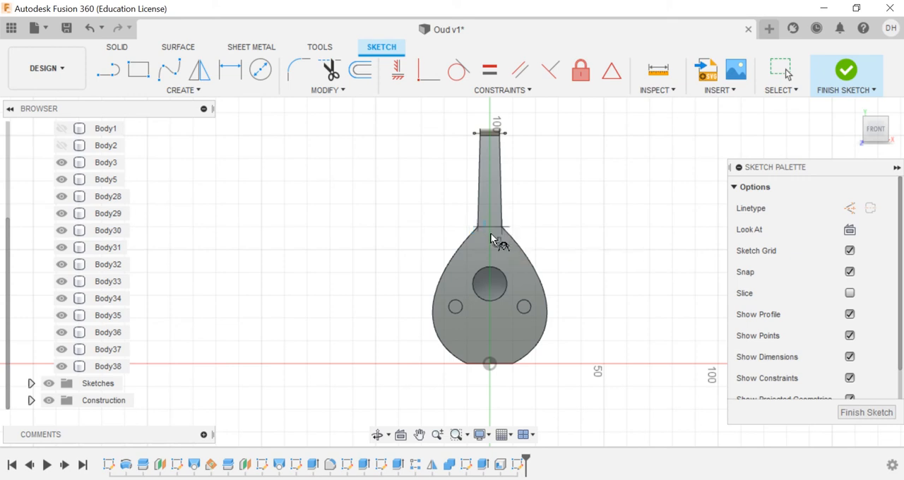
scroll(487, 236, up, 5)
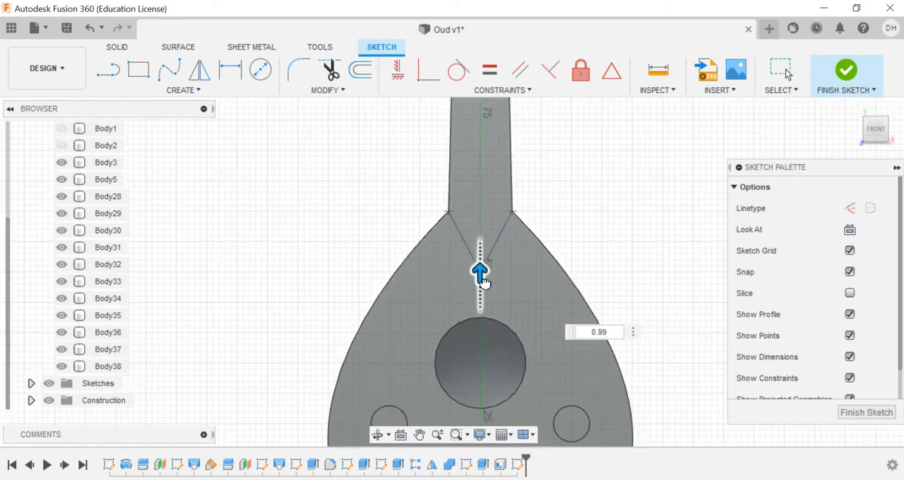
key(Return)
scroll(526, 285, down, 5)
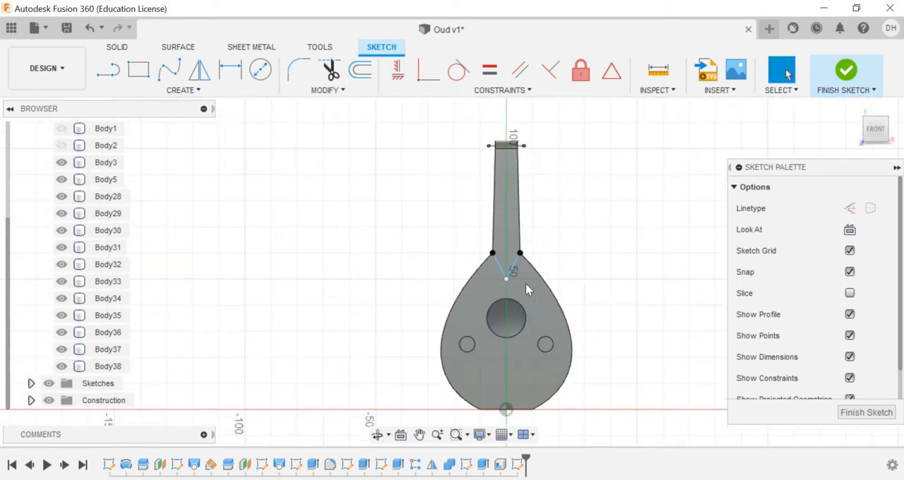
Step: Draw a three-point arc curving just beneath the large sound hole, with its end points level and symmetric about the centreline
scroll(512, 367, up, 5)
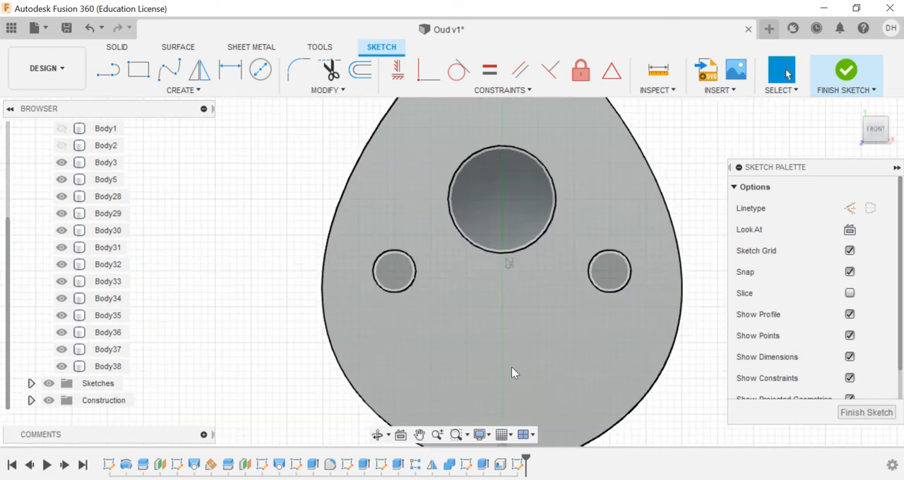
click(182, 91)
mouse_move(184, 151)
click(243, 153)
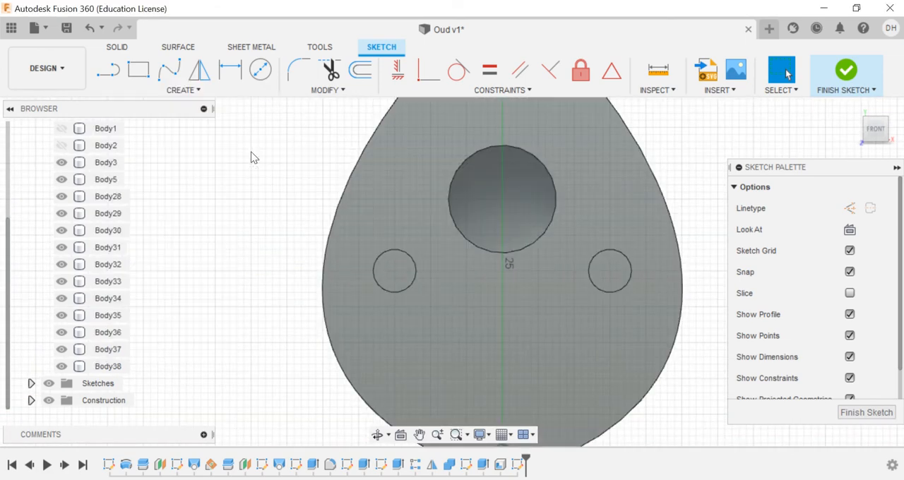
click(445, 234)
click(562, 234)
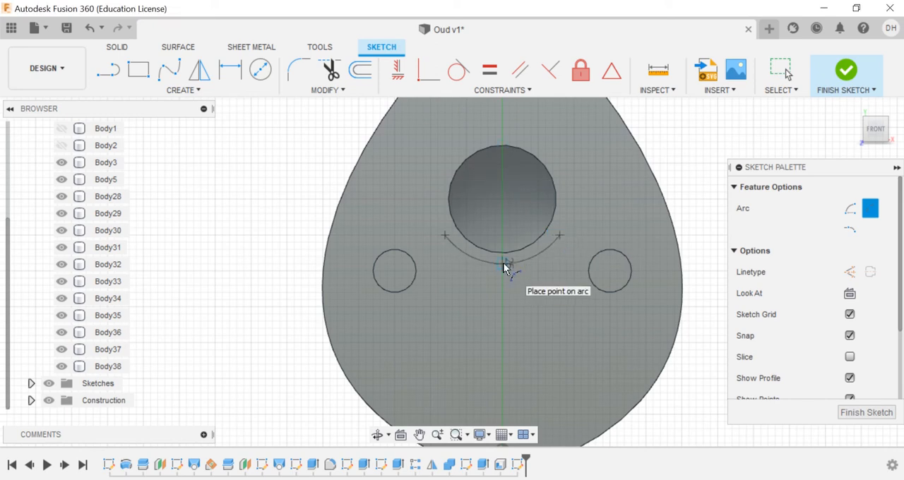
Step: Draw mirrored three-point arcs around the inner sides of both small holes, each spanning about 7.6 mm from near the hole's top to below it
click(416, 251)
scroll(395, 302, up, 2)
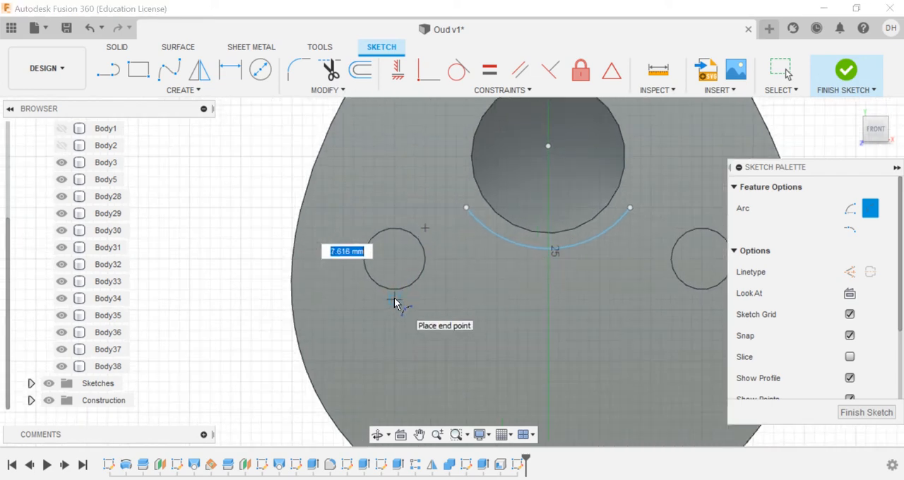
click(394, 301)
click(432, 283)
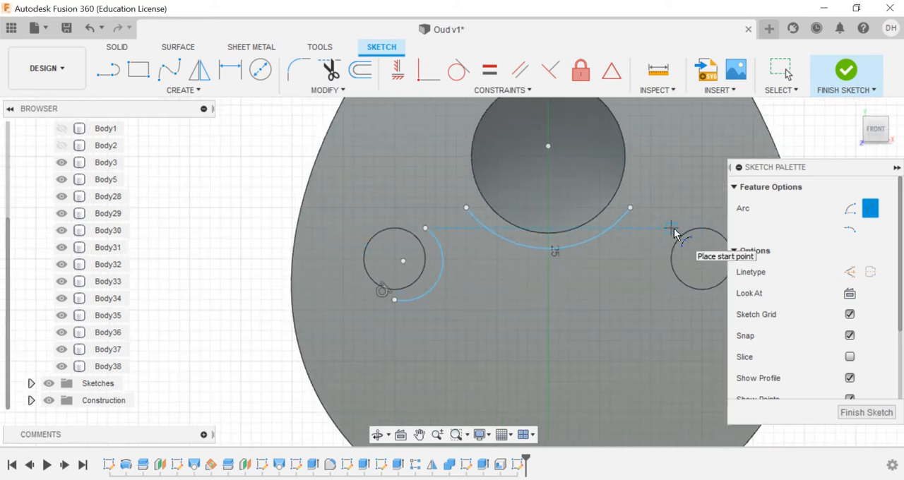
click(671, 228)
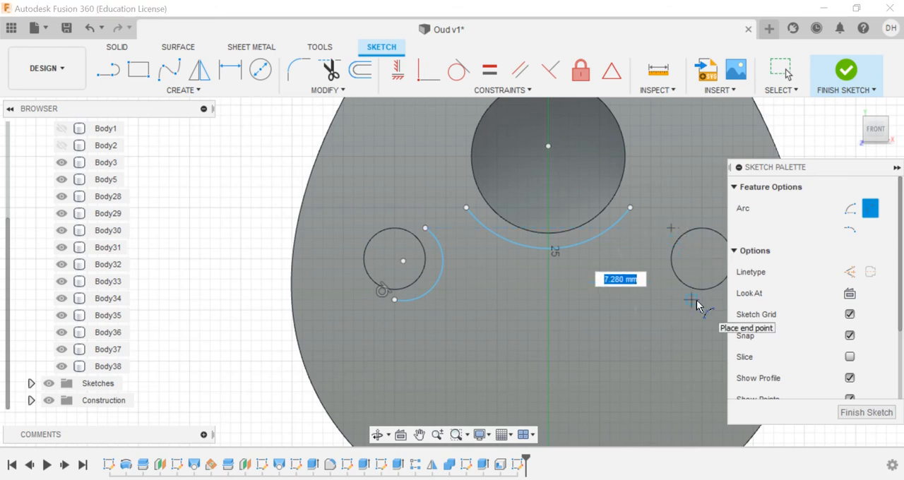
click(701, 300)
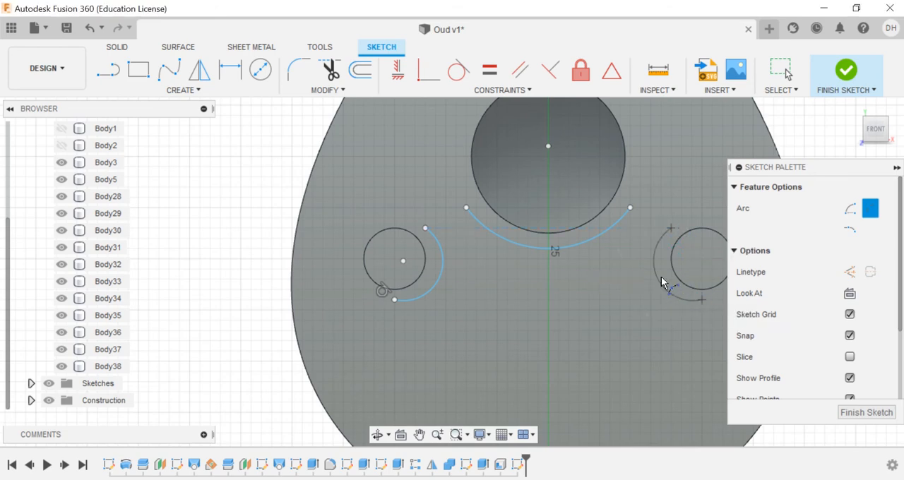
click(663, 281)
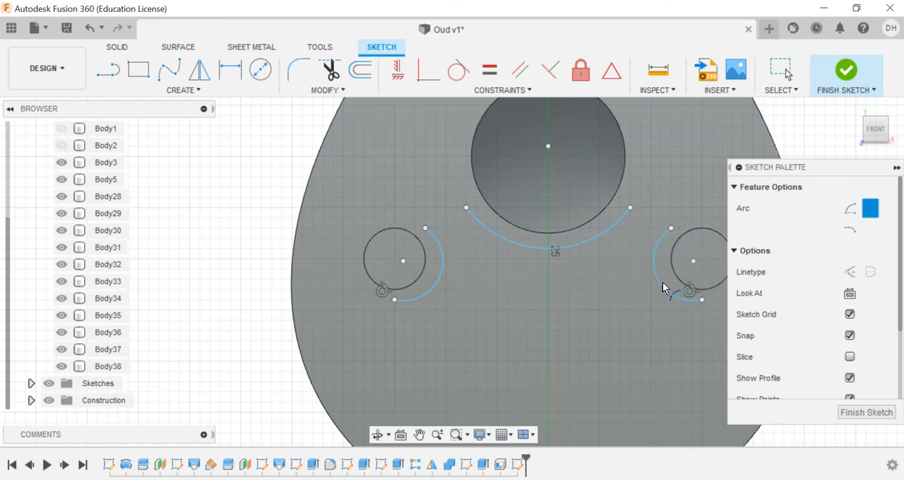
Step: Draw two downward-bulging three-point arcs linking the side arcs' lower ends to a shared point on the centreline below the sound hole
click(394, 300)
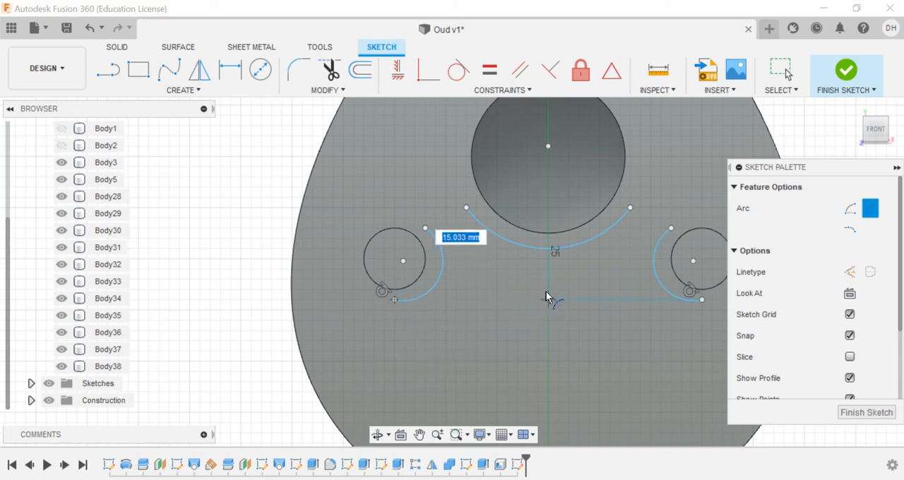
click(548, 289)
click(495, 326)
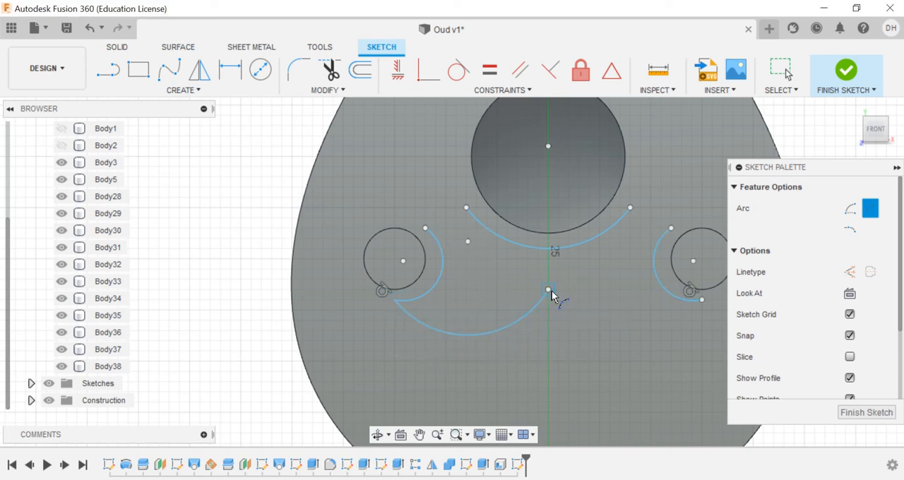
click(549, 290)
click(701, 299)
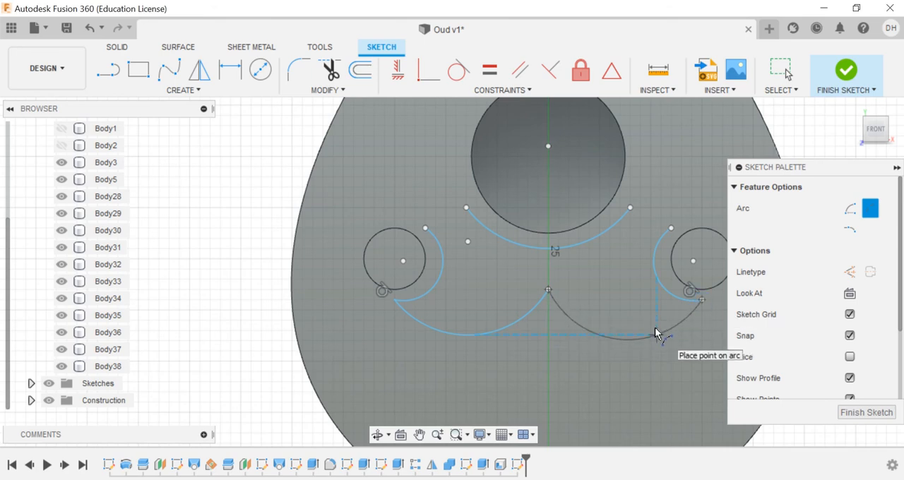
Step: Draw two small three-point arcs joining the side arcs' upper ends to the ends of the arc beneath the large sound hole
click(425, 228)
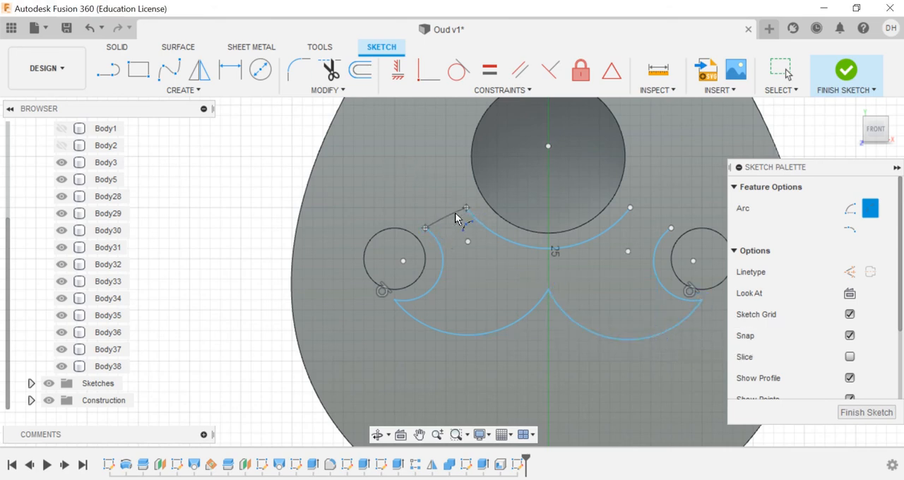
click(457, 221)
click(630, 208)
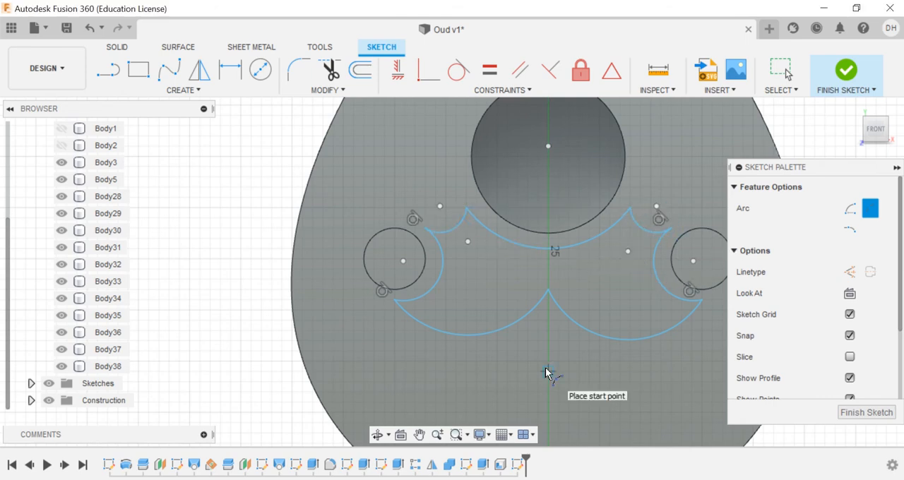
Step: Draw a vertical construction line from the origin up the centreline, ending a little below the tip between the two lower arcs
scroll(545, 368, up, 5)
scroll(546, 368, down, 5)
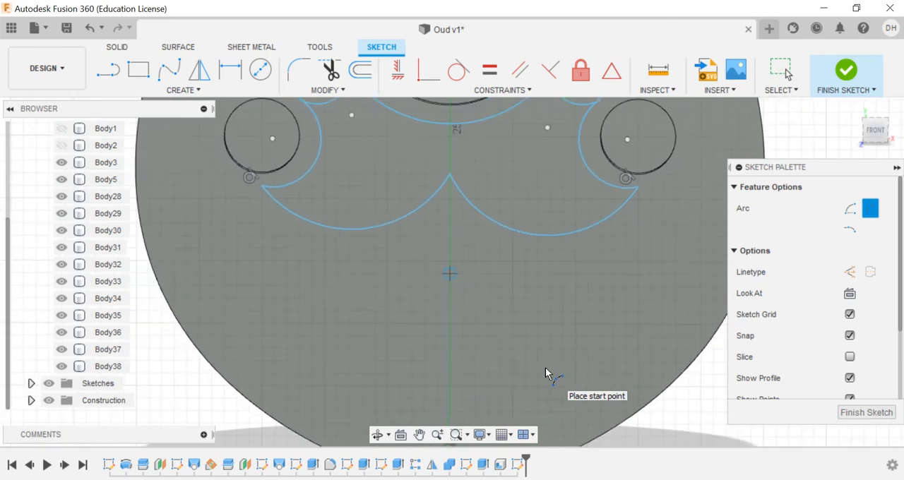
scroll(546, 368, up, 1)
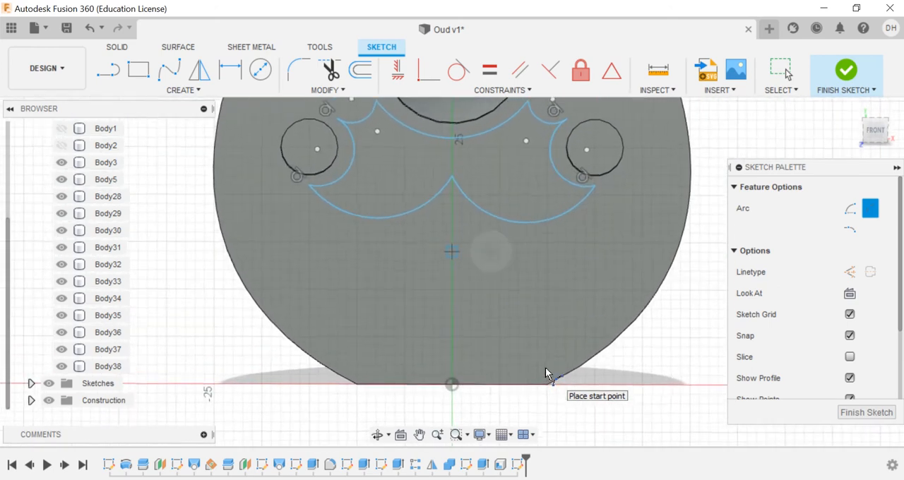
click(849, 272)
click(108, 71)
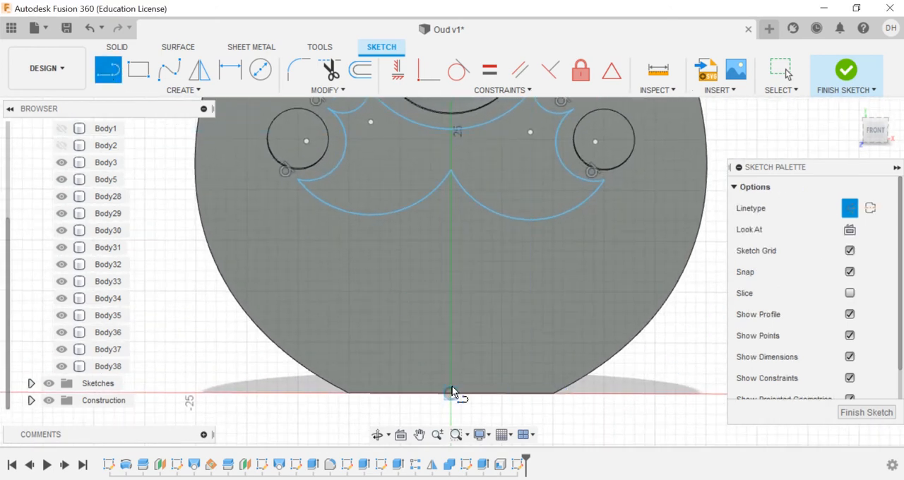
click(451, 394)
click(450, 220)
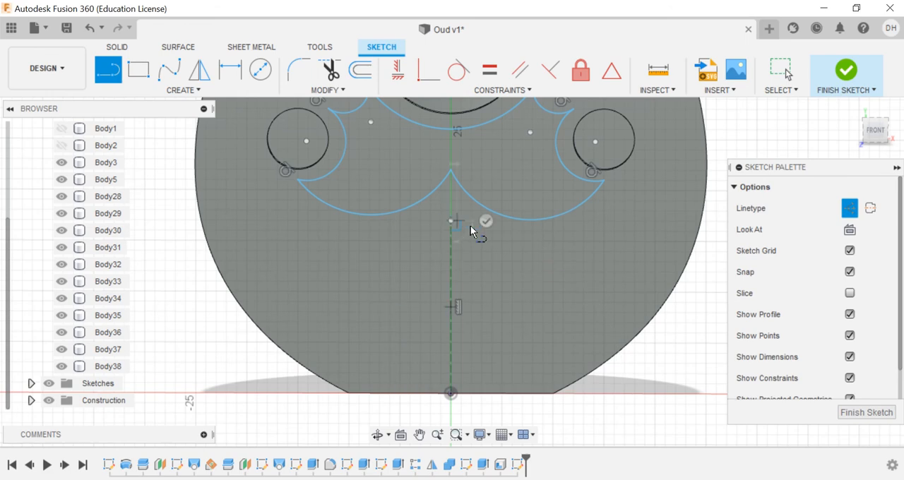
Step: Return to normal linetype and draw a 10 mm horizontal line outward from the centreline construction line, below the double-arc ornament
click(849, 207)
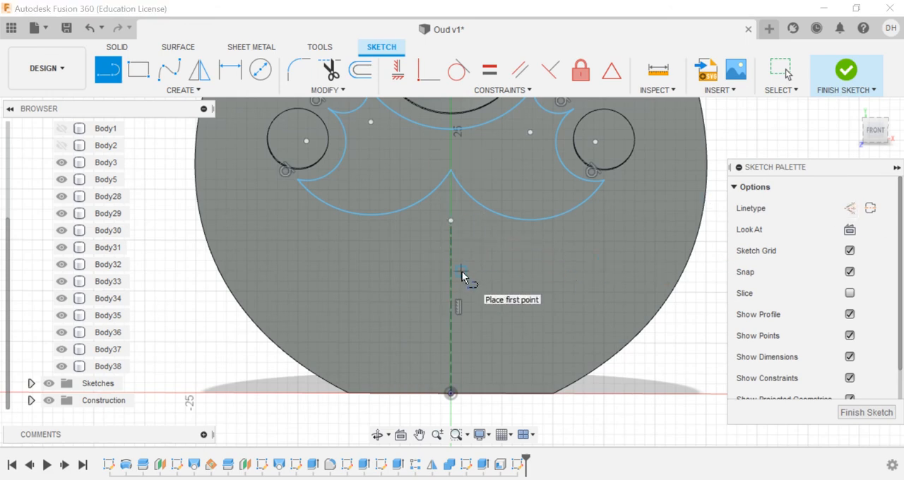
click(452, 292)
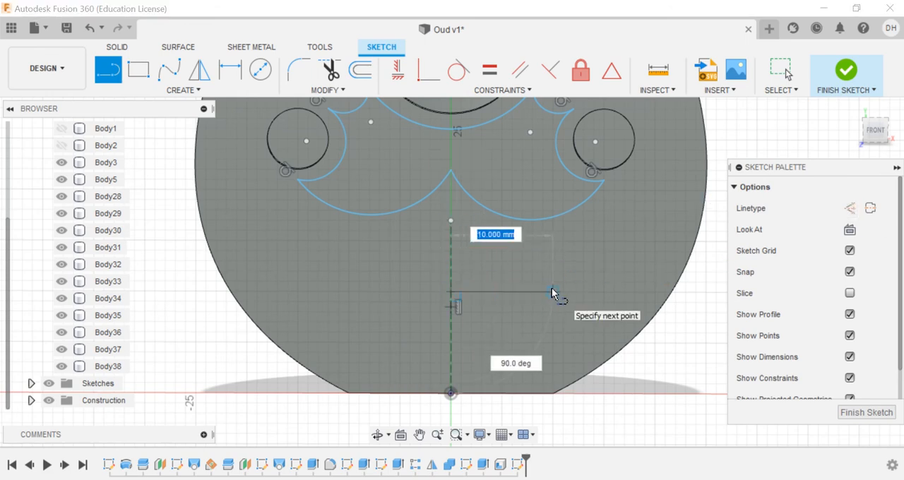
click(553, 292)
key(Escape)
Step: Draw a small downward-curving three-point arc outward from the outer end of the 10 mm horizontal line
click(185, 90)
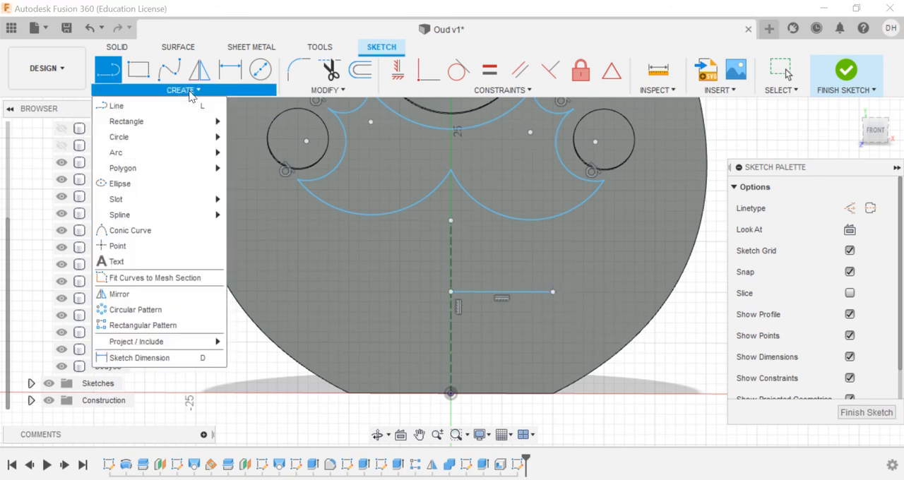
mouse_move(191, 152)
click(258, 153)
scroll(556, 301, up, 3)
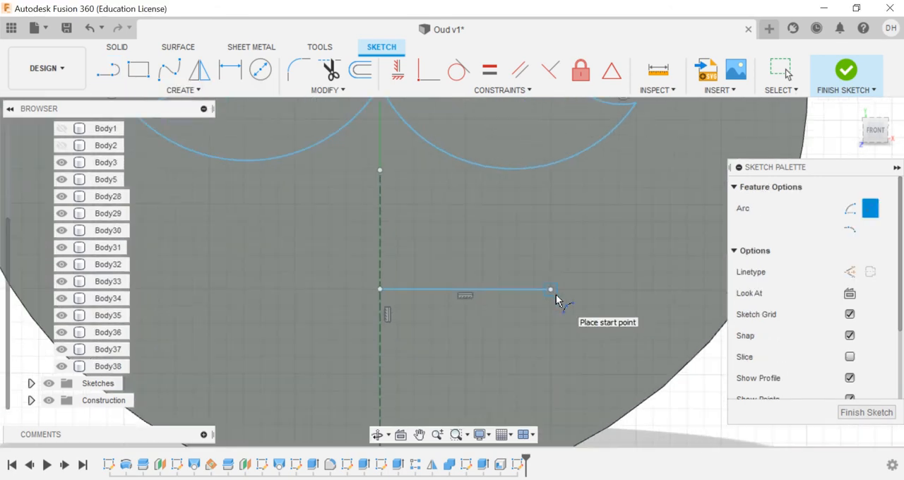
click(551, 291)
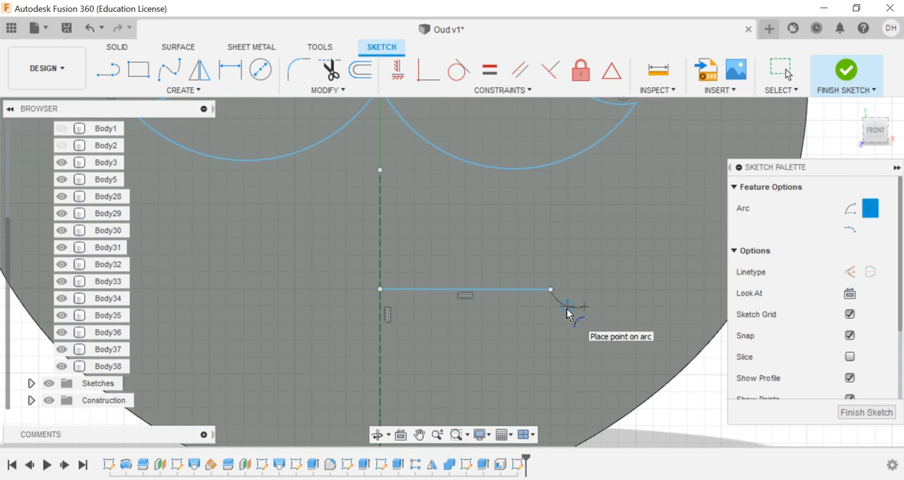
Step: Draw an upward-bulging arc from the centreline and a downward-bulging arc joining it to the small arc, closing the half bridge outline
click(465, 290)
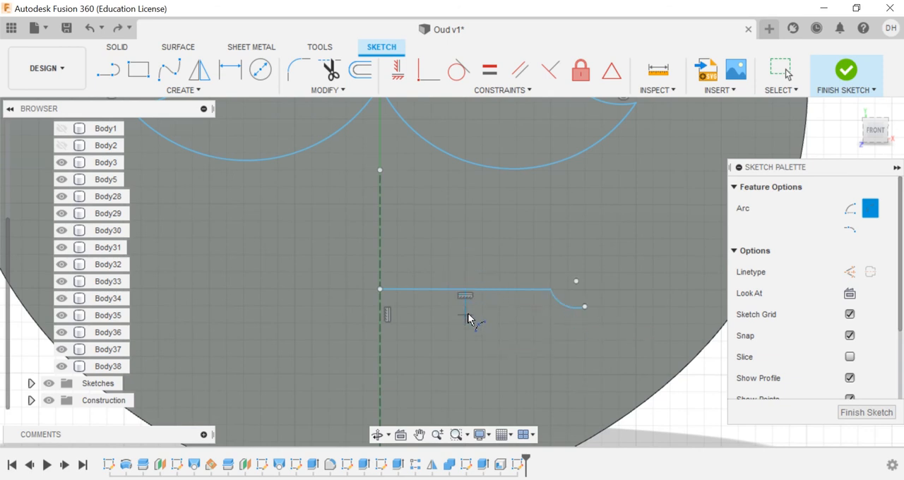
click(465, 323)
click(380, 339)
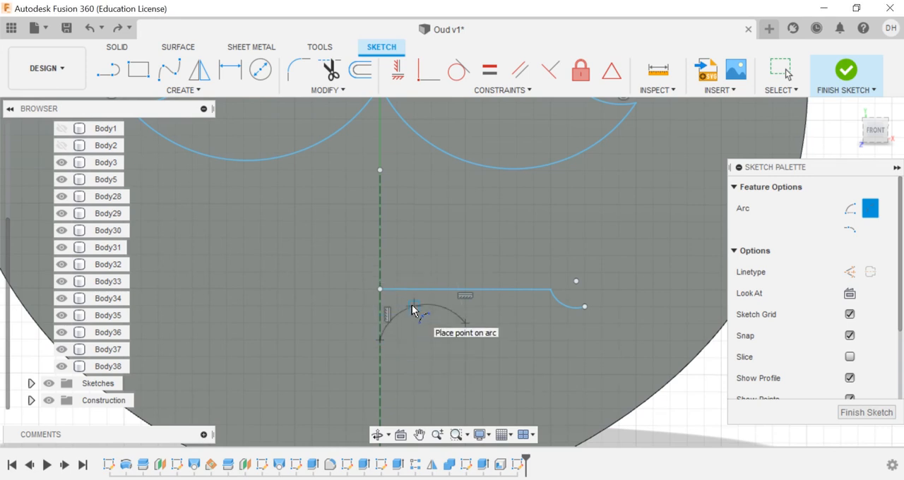
click(414, 308)
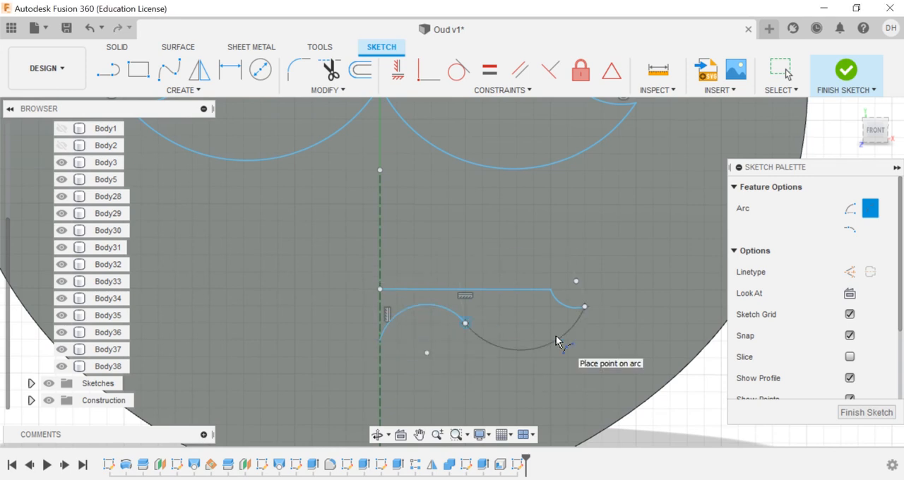
click(557, 341)
Step: Mirror the half bridge outline's line and three arcs about the vertical construction line and finish the sketch
click(183, 89)
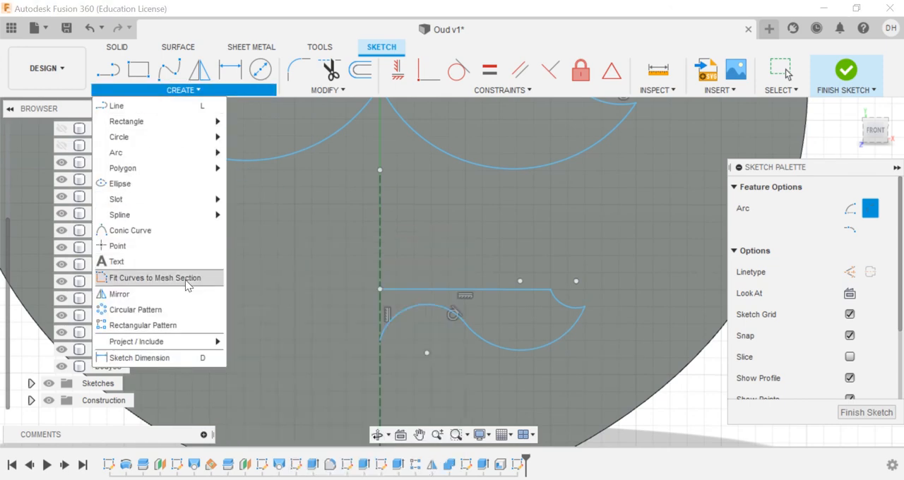
click(142, 292)
click(408, 315)
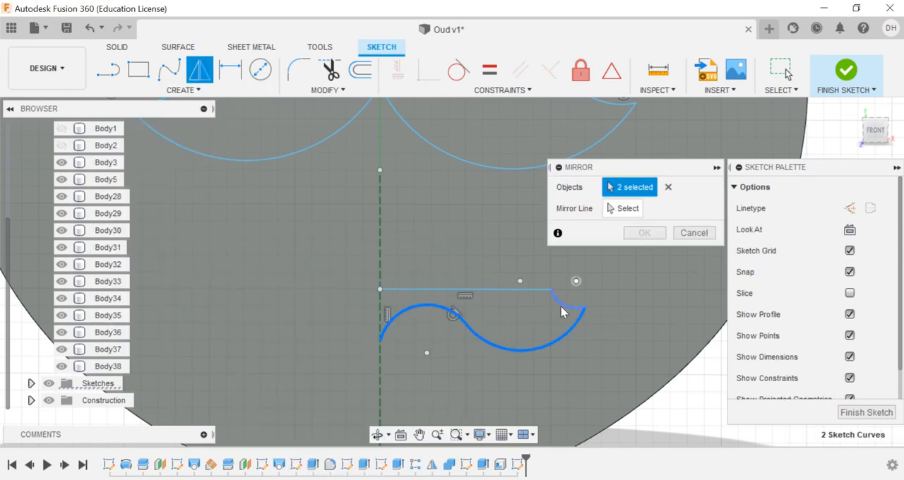
click(540, 290)
click(624, 208)
click(380, 257)
click(652, 236)
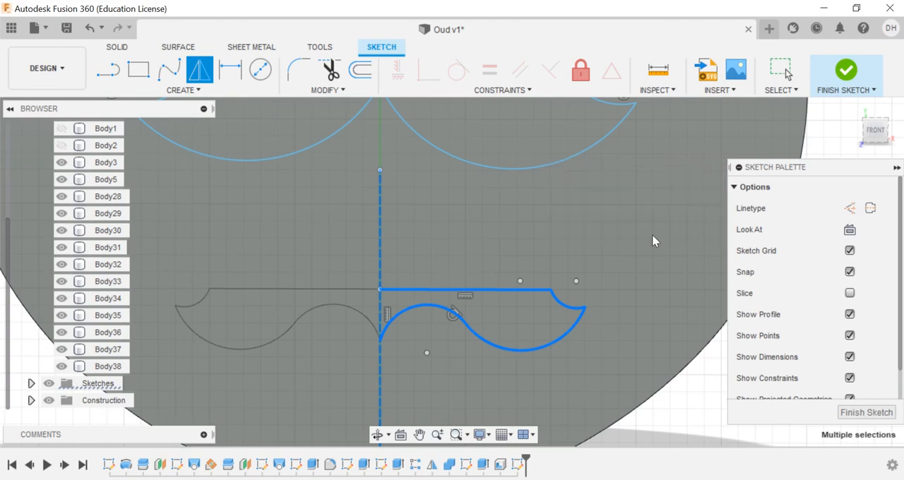
key(Escape)
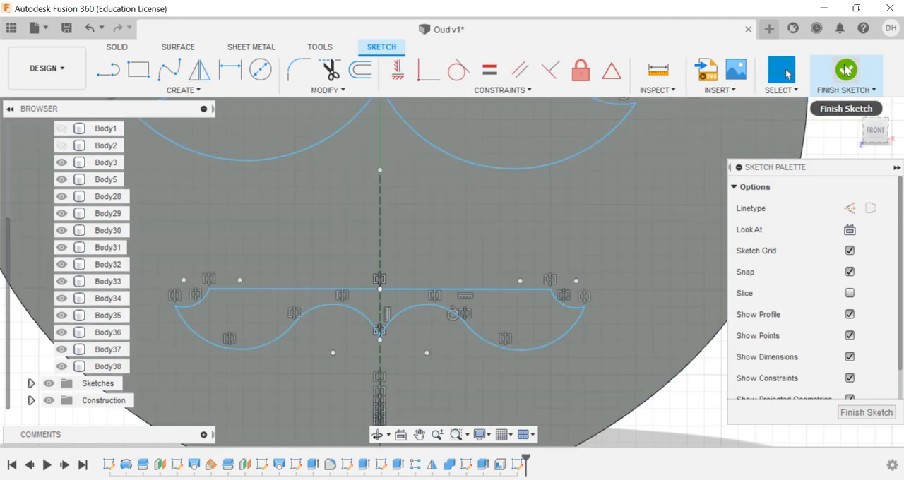
click(846, 68)
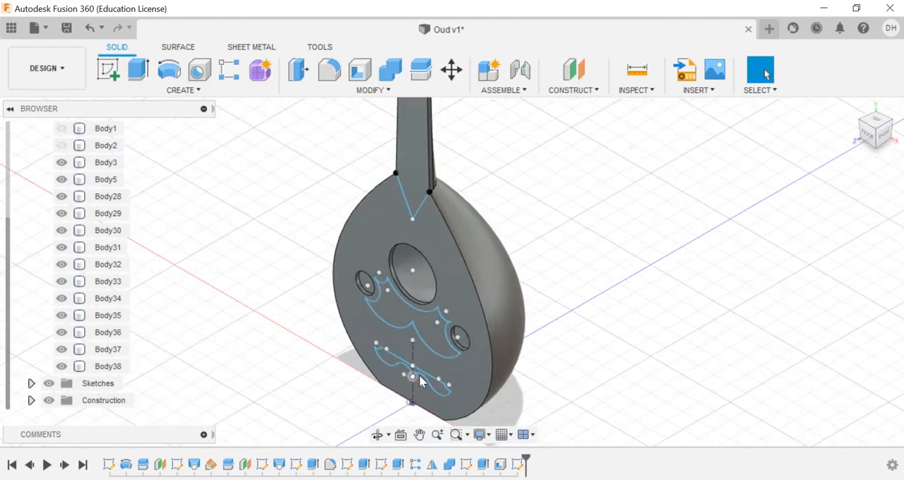
Step: Extrude the bridge, sound-hole ornament and pointed neck profiles 0.5 mm, joining them to the oud body
click(183, 90)
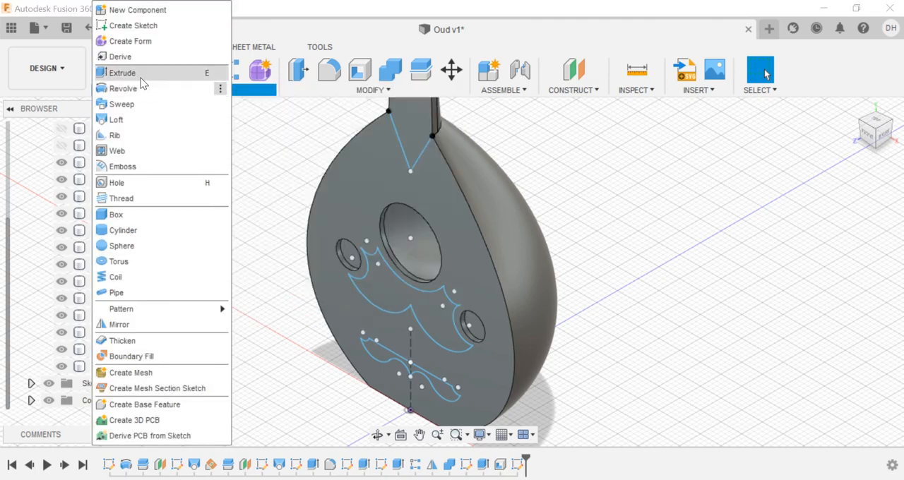
click(137, 71)
click(396, 361)
click(396, 281)
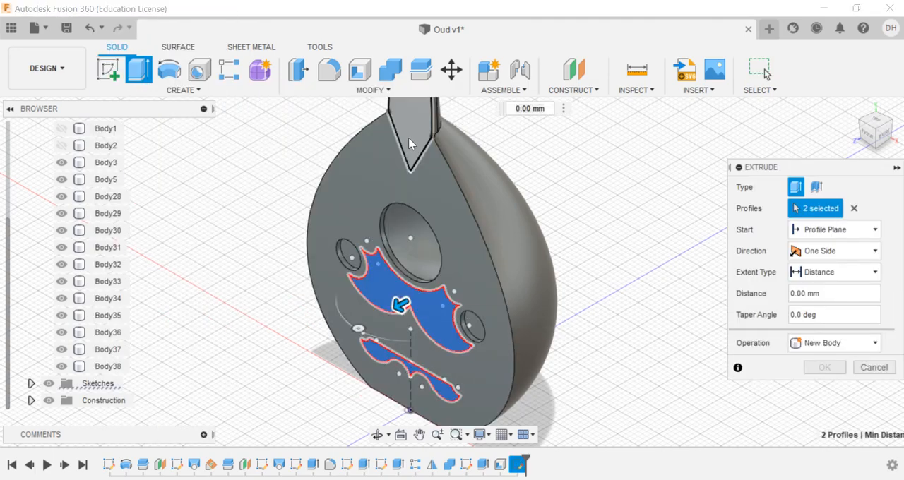
click(409, 143)
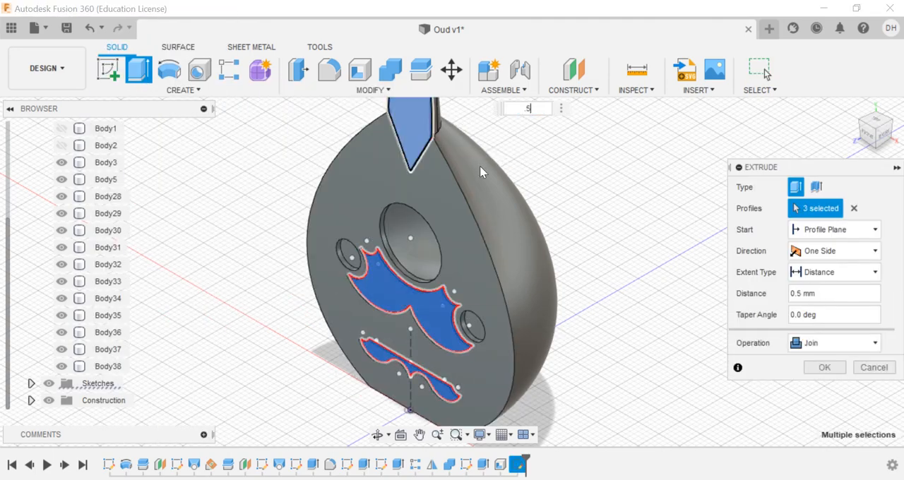
click(825, 368)
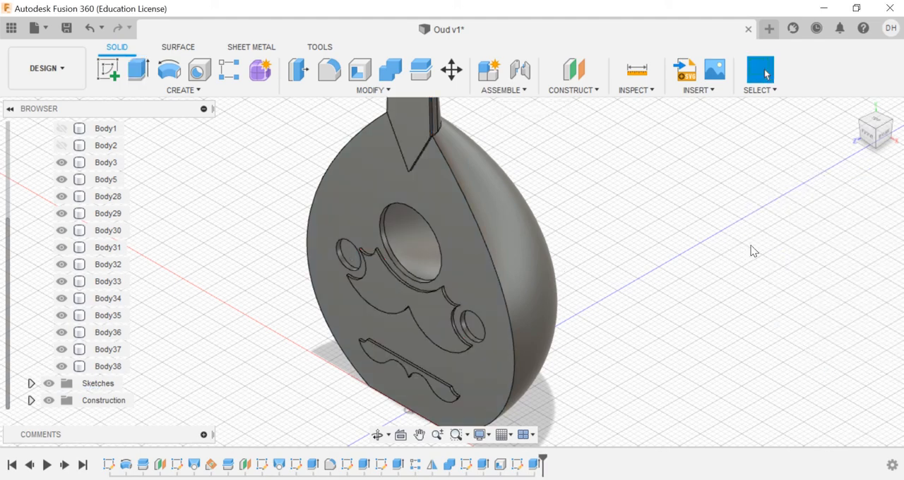
Step: Apply the Cherry wood appearance to the oud's main body
click(854, 108)
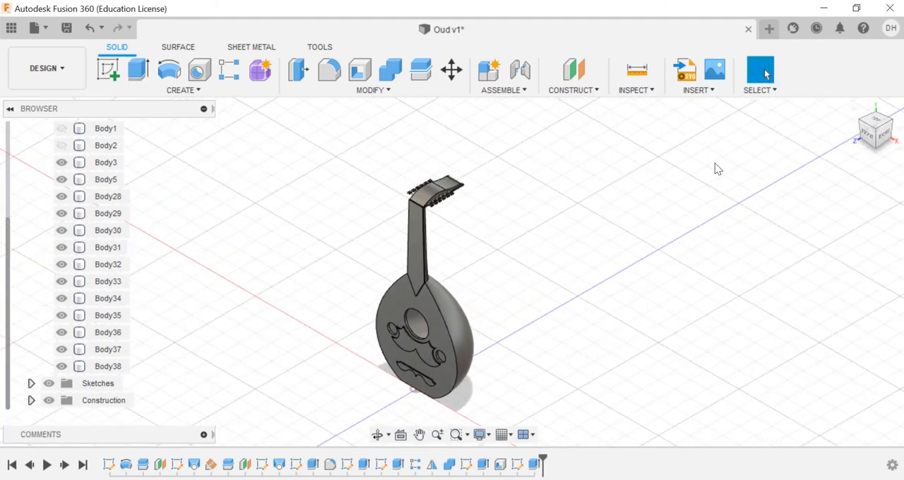
click(382, 91)
click(369, 360)
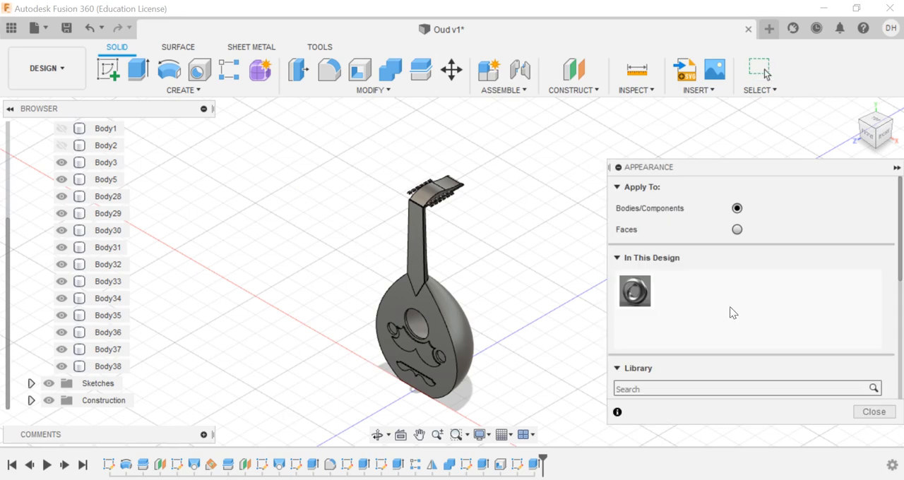
drag(736, 169, 692, 2)
click(602, 271)
click(682, 272)
scroll(706, 383, down, 1)
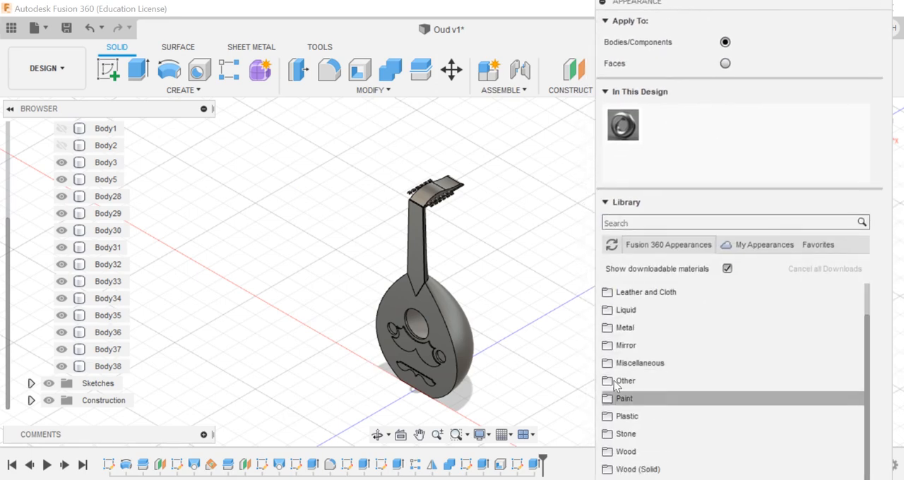
click(634, 451)
scroll(668, 332, up, 3)
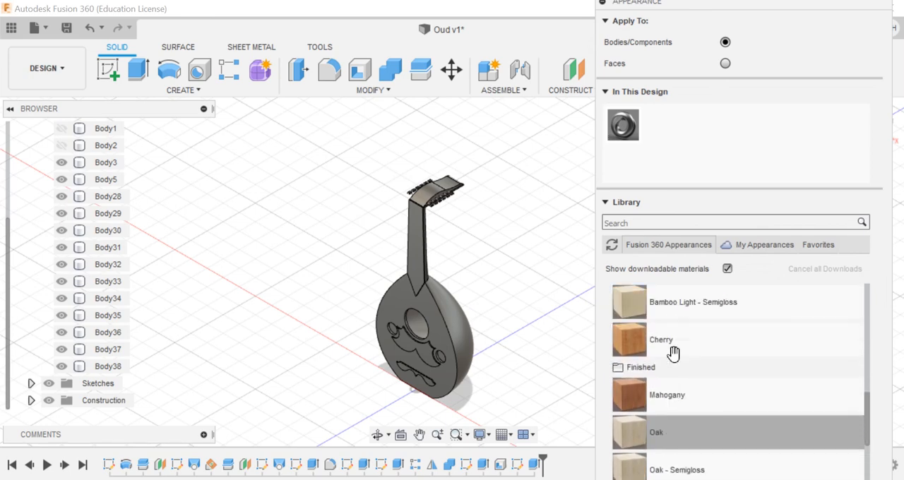
drag(655, 360, 437, 310)
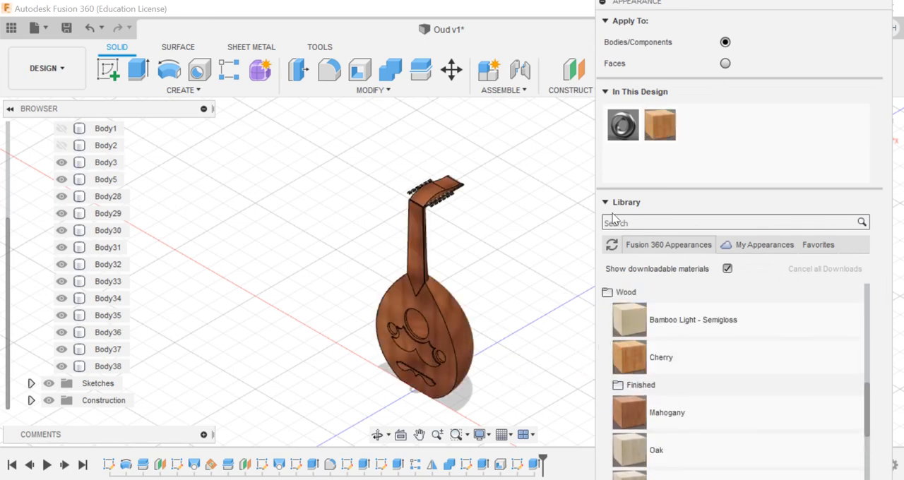
Step: Switch appearances to apply to faces and give the oud's flat front face the Pine wood appearance
click(726, 63)
scroll(703, 361, down, 4)
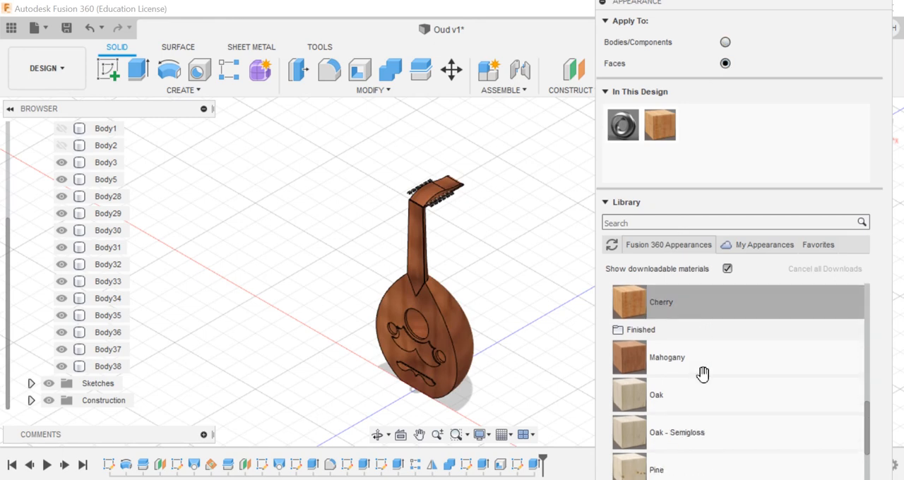
drag(669, 382, 438, 353)
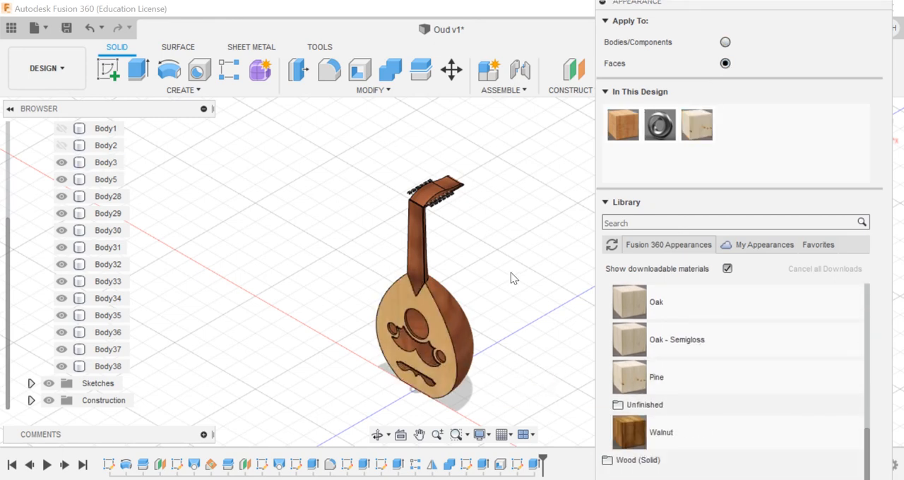
Step: Apply the Mahogany wood appearance to the inner face seen through the large sound hole
scroll(644, 319, up, 4)
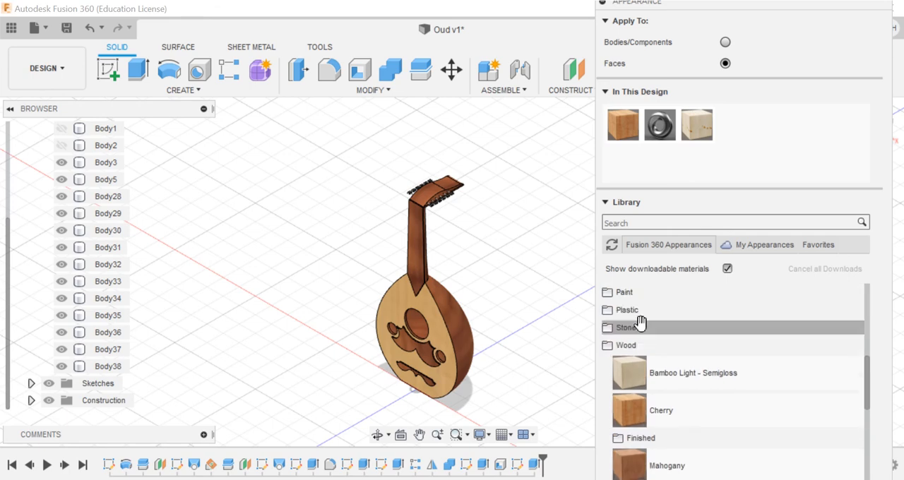
click(647, 348)
click(646, 453)
scroll(646, 424, down, 5)
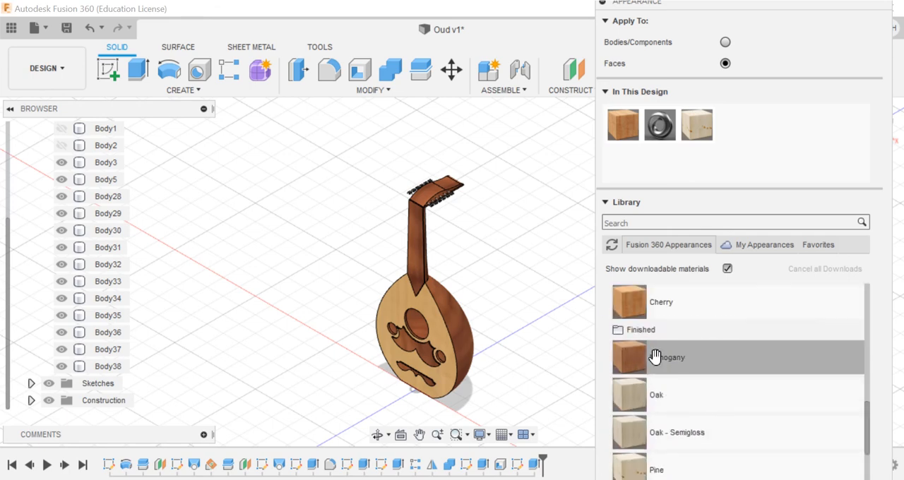
drag(656, 359, 417, 326)
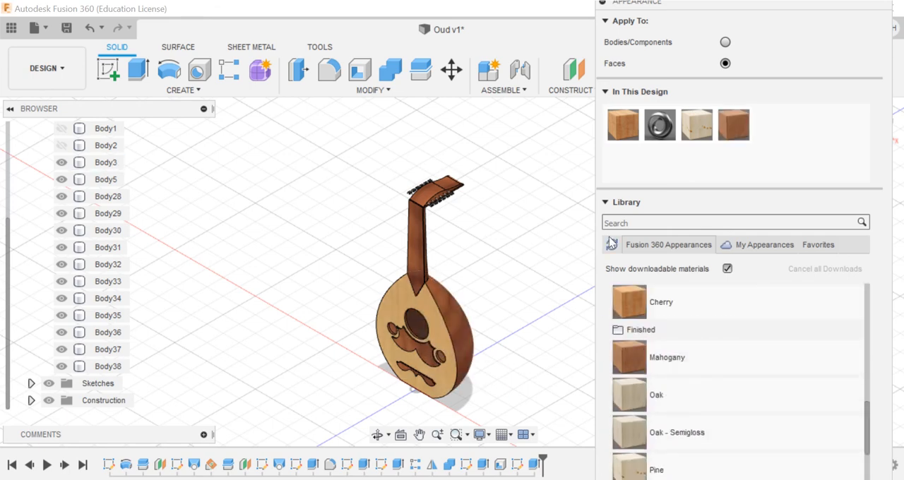
Step: Switch appearances to whole bodies and apply Paint - Enamel Glossy (Black) to the six tuning pegs on the pegbox's near side
scroll(442, 202, up, 10)
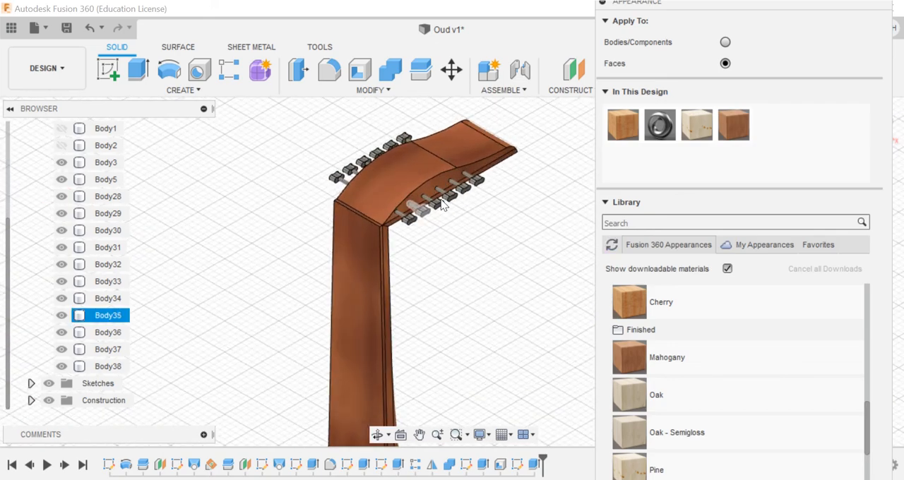
scroll(711, 381, up, 5)
scroll(710, 380, up, 2)
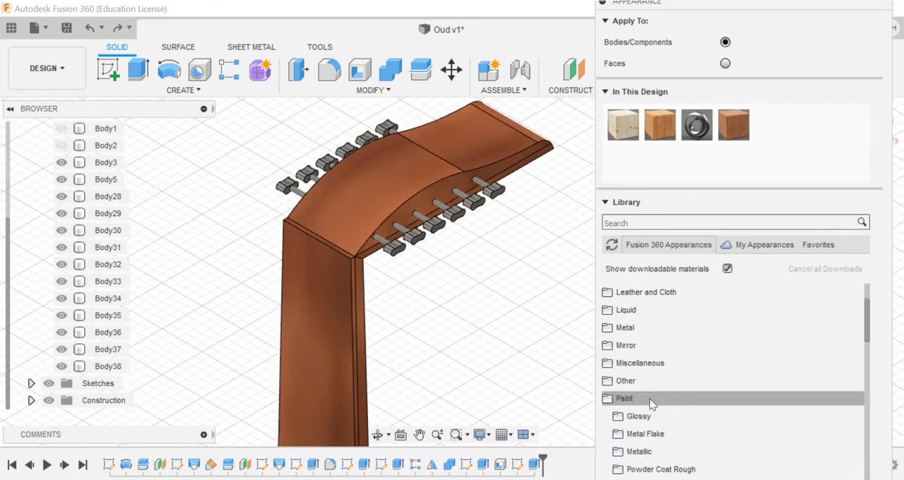
scroll(651, 402, down, 2)
click(638, 381)
scroll(640, 391, down, 1)
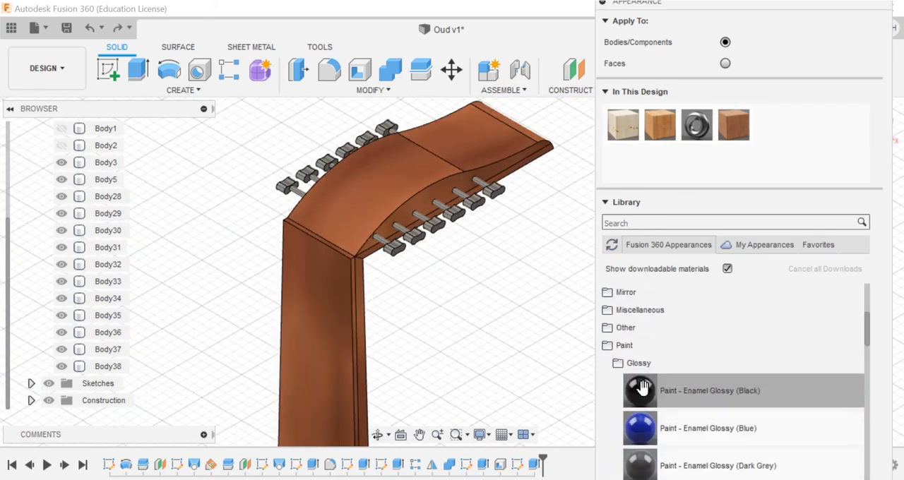
drag(640, 391, 390, 246)
scroll(450, 206, up, 3)
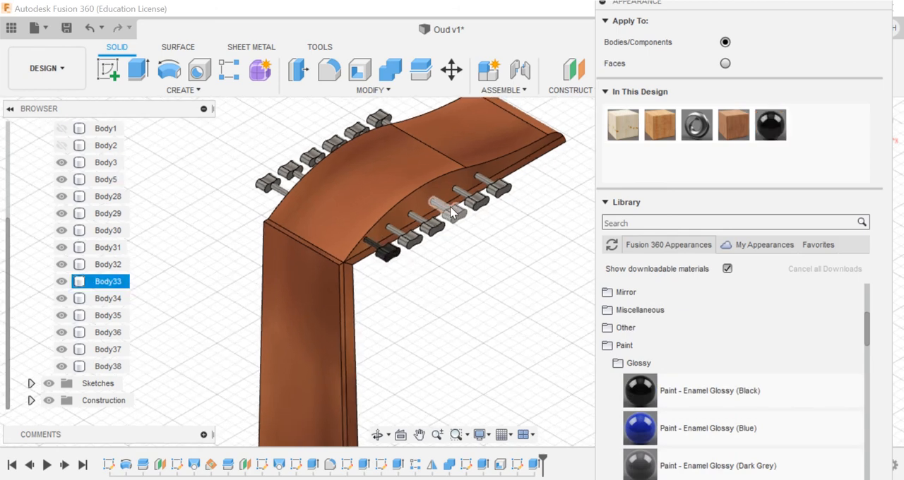
drag(646, 384, 408, 247)
drag(640, 387, 460, 213)
drag(644, 390, 504, 185)
Step: Apply Paint - Enamel Glossy (Black) to the six pegs on the pegbox's far side and finish the appearance settings
drag(680, 397, 366, 110)
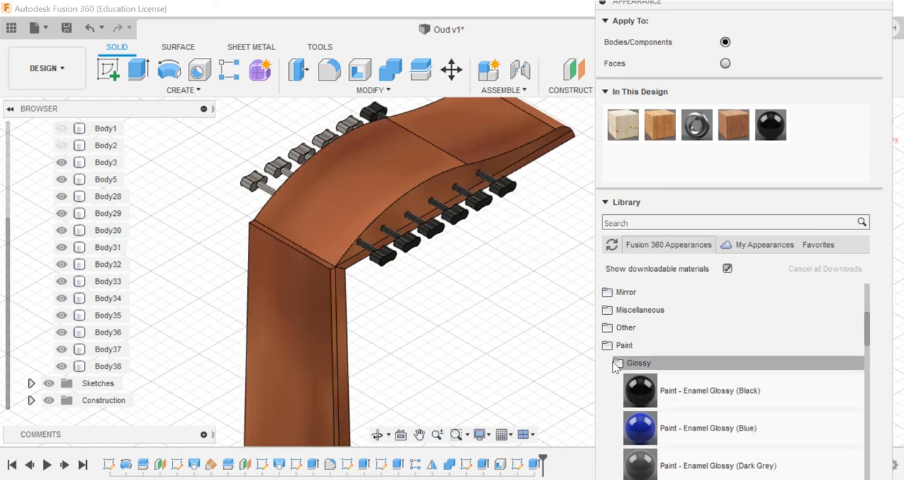
drag(642, 390, 260, 187)
scroll(461, 308, down, 1)
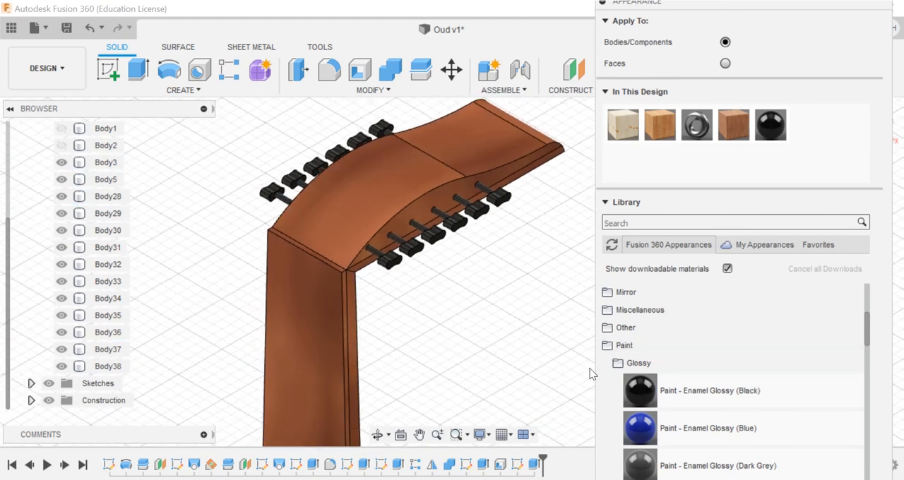
click(605, 203)
click(862, 228)
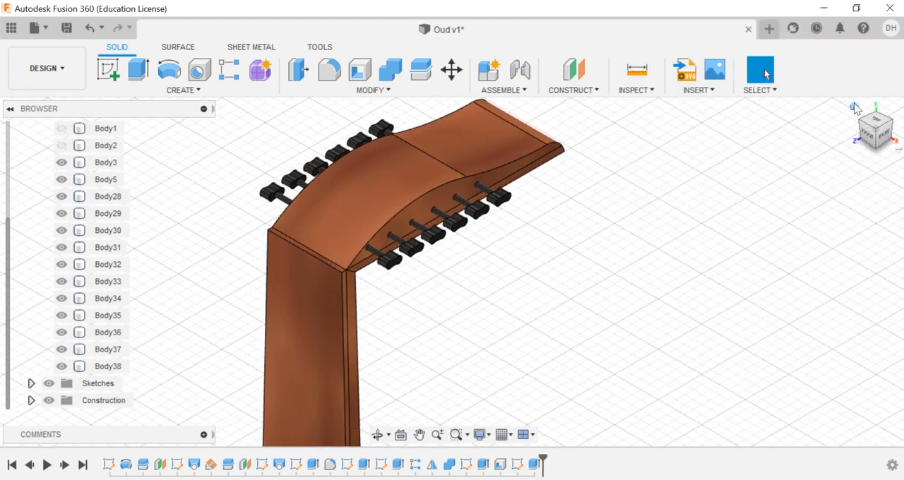
Step: Check the finished oud from several sides and save the design with the version description User Saved
click(856, 111)
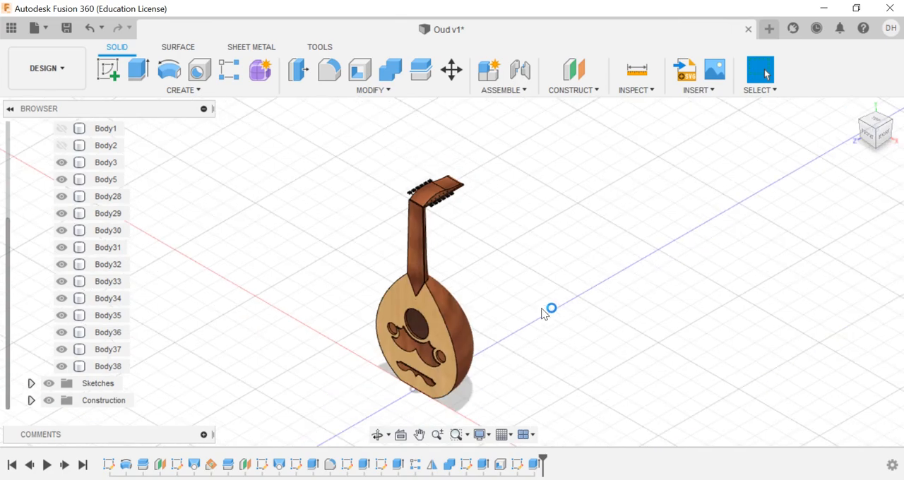
click(860, 124)
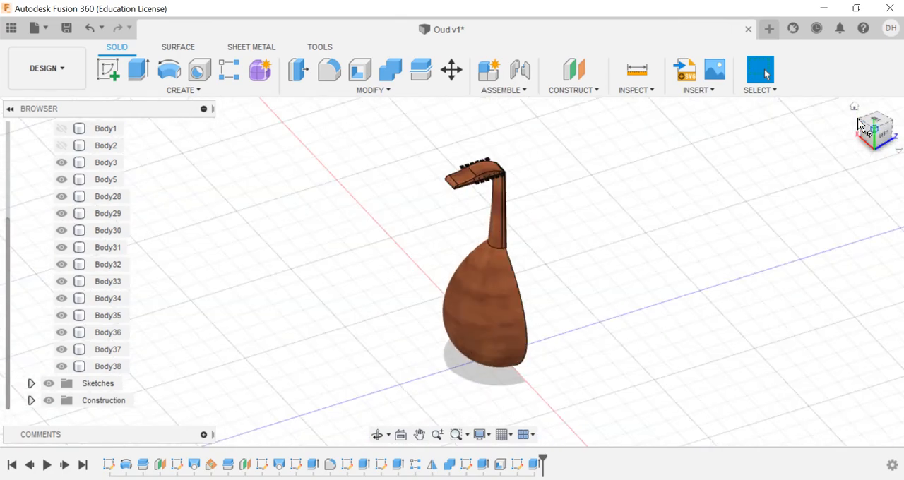
click(860, 125)
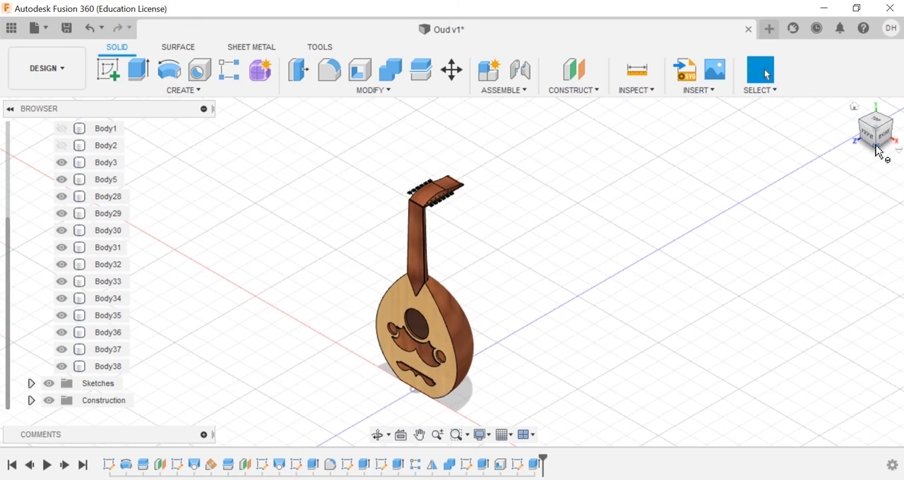
click(876, 150)
click(880, 118)
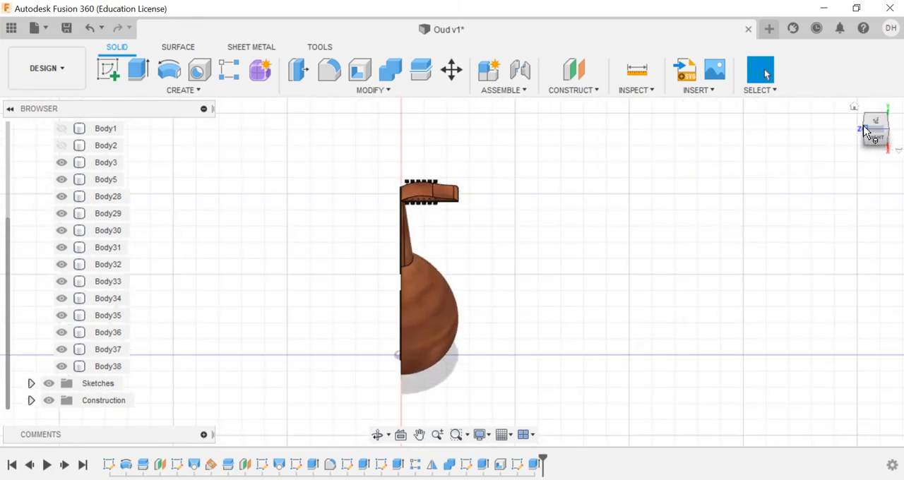
click(864, 131)
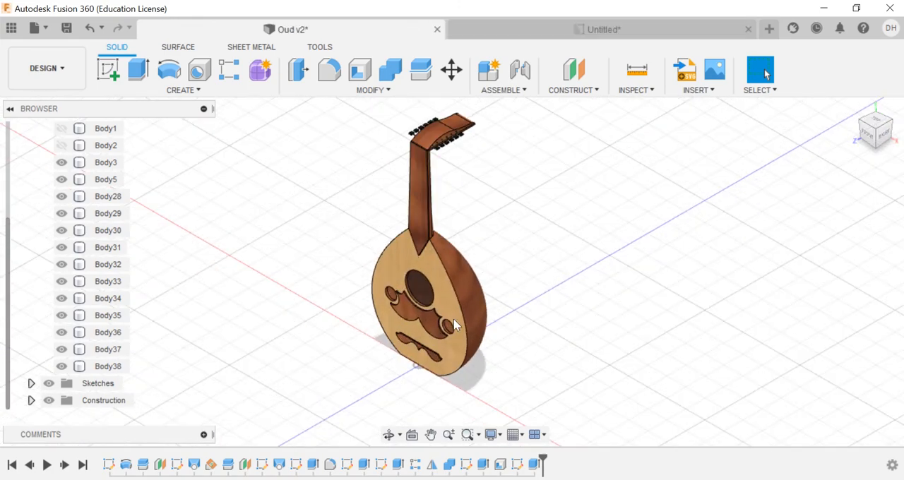
click(67, 28)
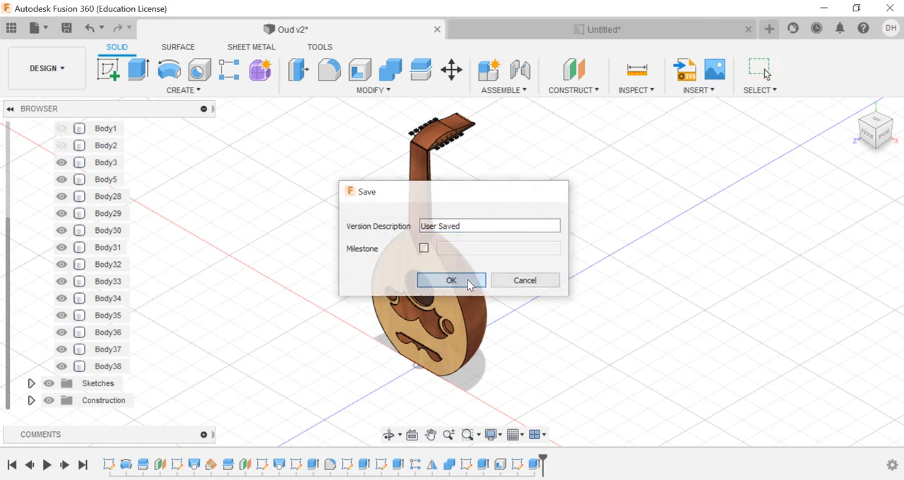
click(467, 281)
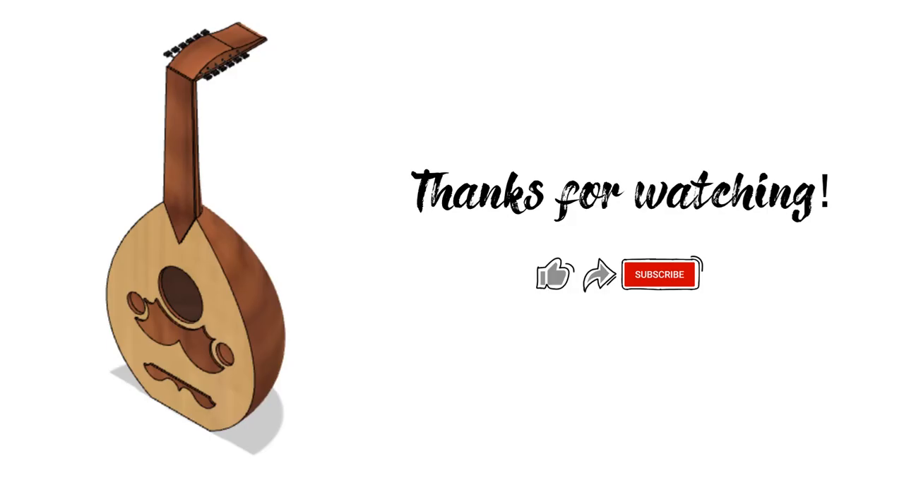